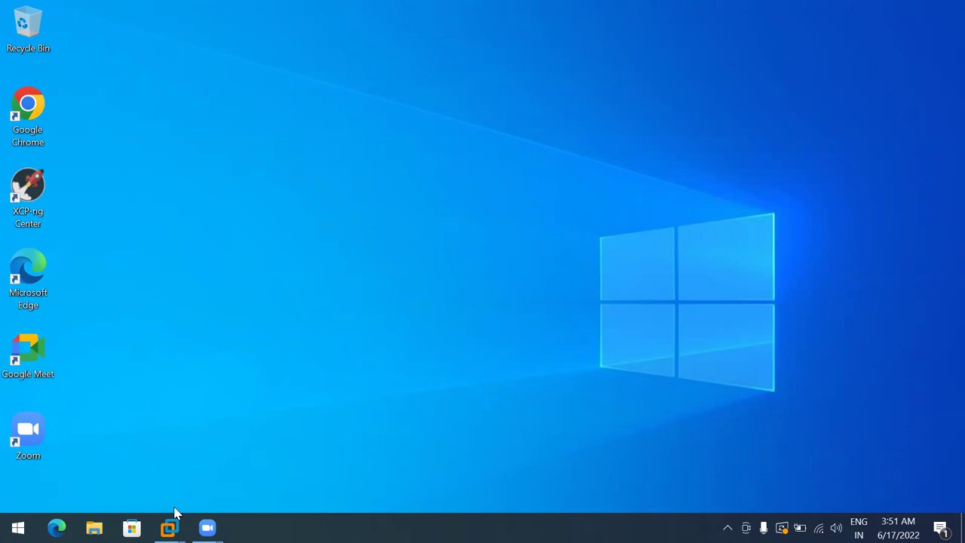
Sign in to the DC virtual machine with its account password
mouse_move(169, 528)
click(90, 434)
click(337, 174)
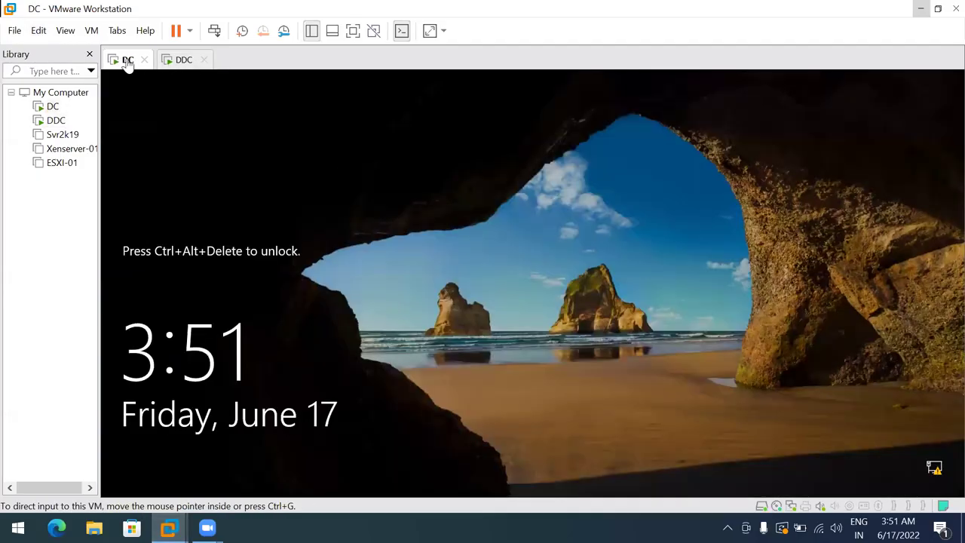
click(214, 32)
click(481, 338)
text(•••••••••)
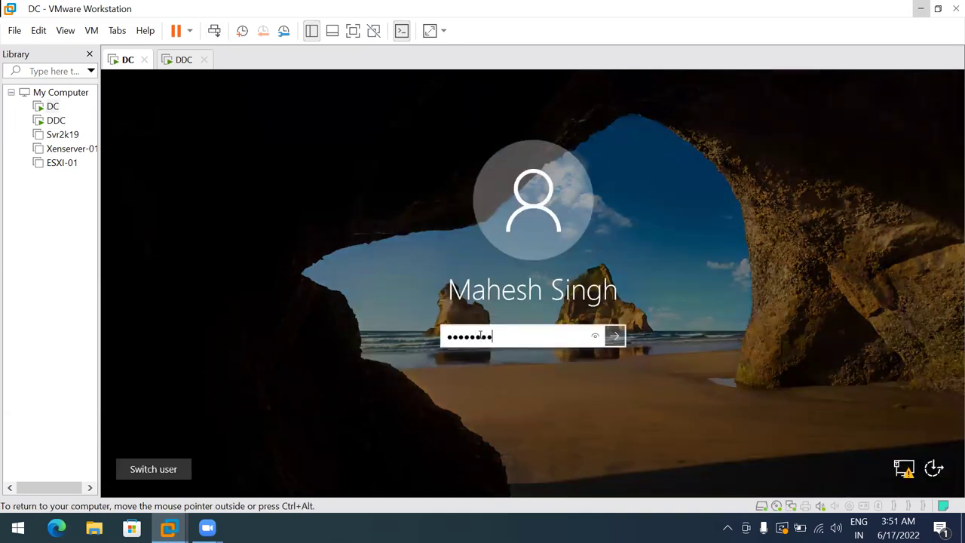
key(Return)
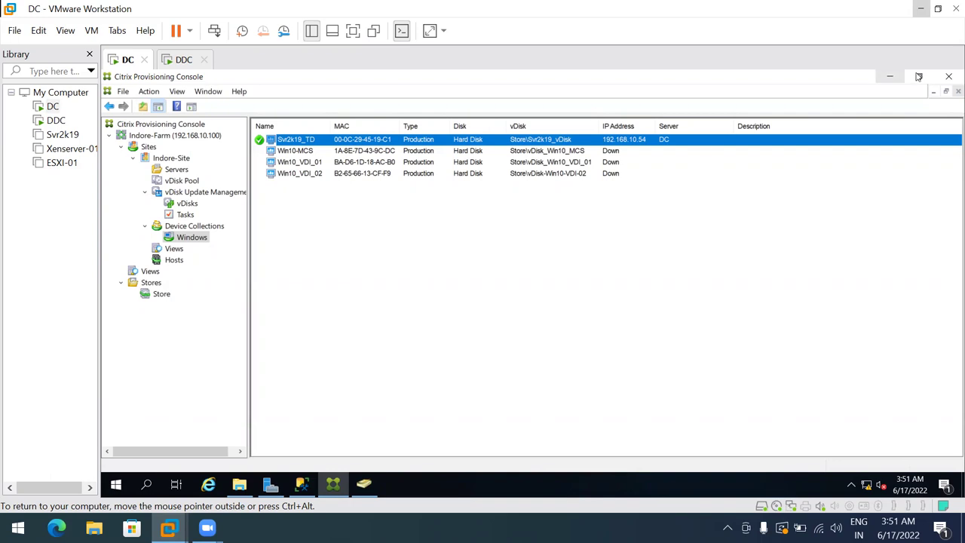
Minimize the DC's Citrix, AD and Server Manager windows and browse the Citrix Start menu folder
click(890, 77)
click(891, 78)
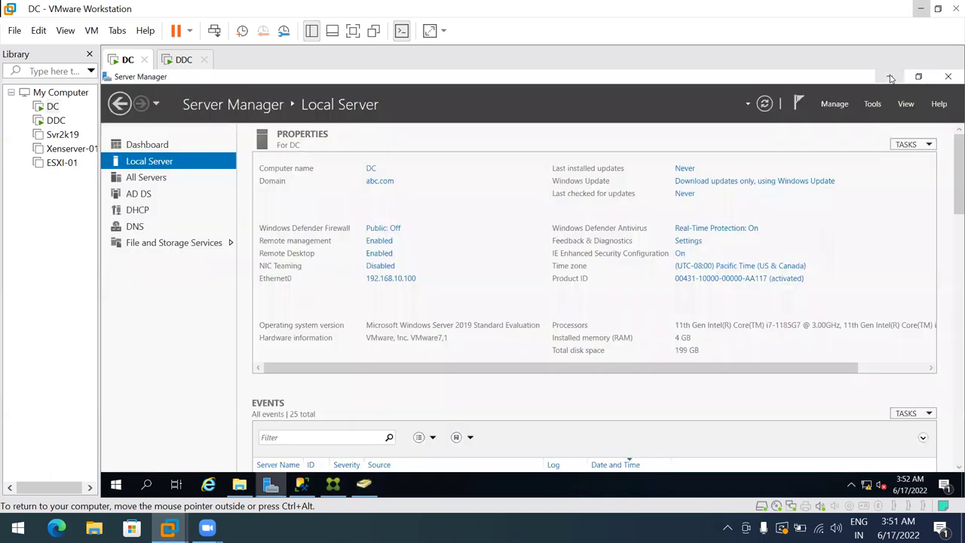
click(890, 77)
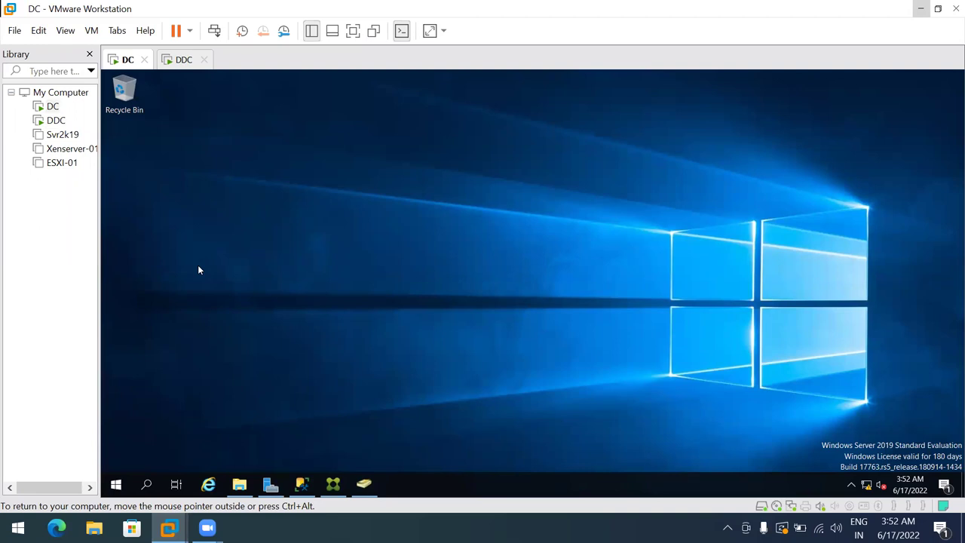
click(116, 484)
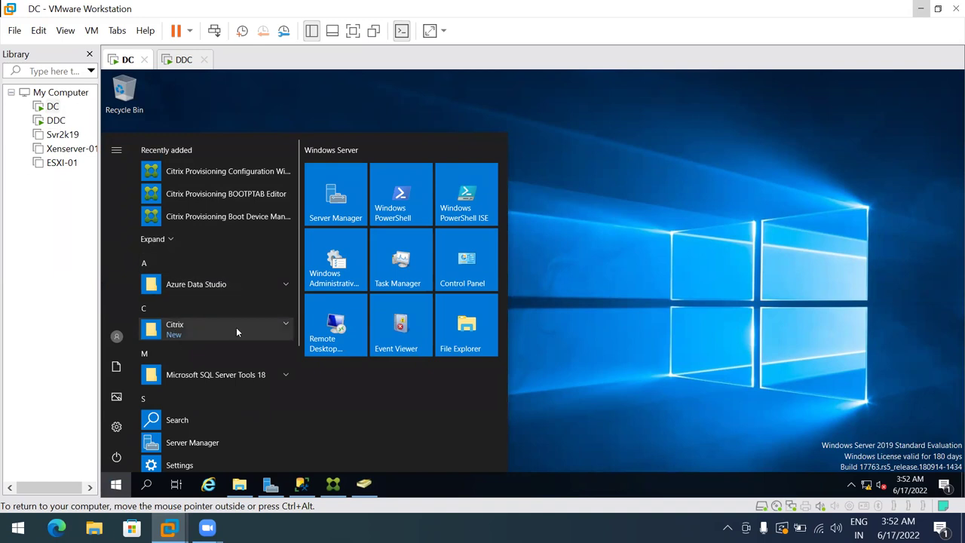
click(284, 326)
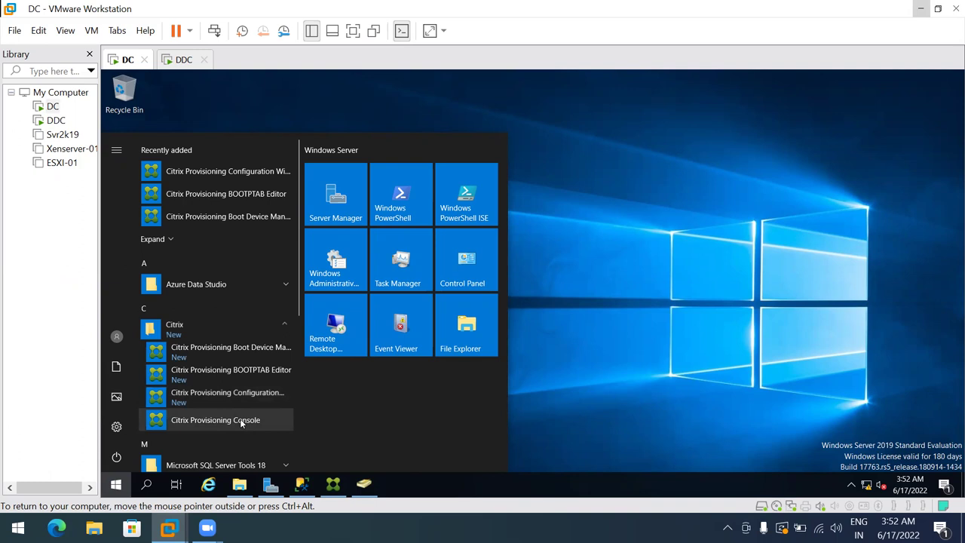
click(771, 265)
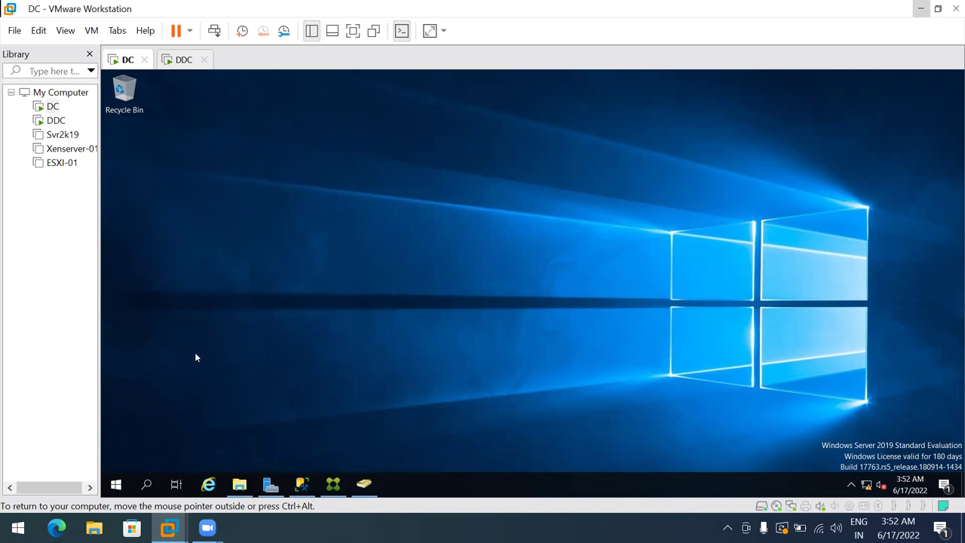
Open the ESXI-01 virtual machine from the Library, then minimize VMware Workstation
click(55, 163)
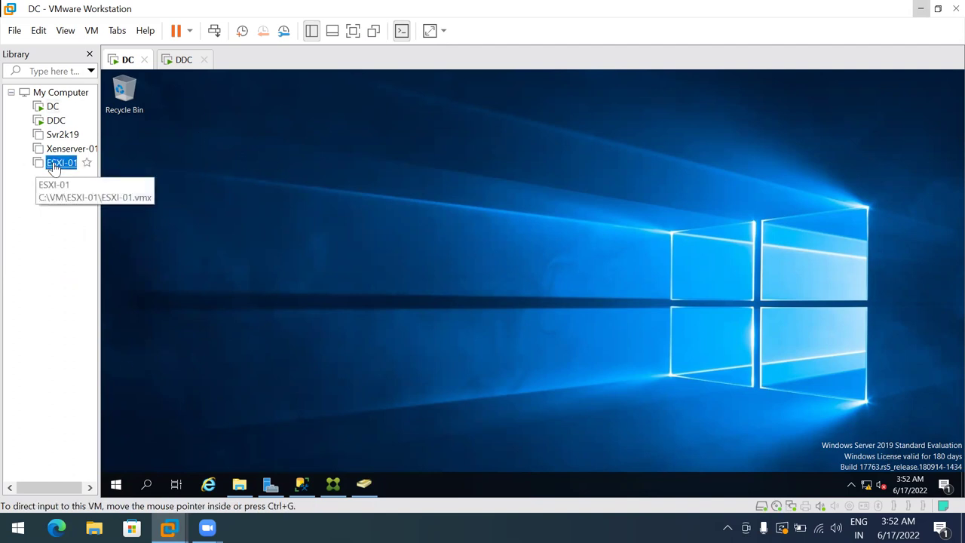
double_click(54, 165)
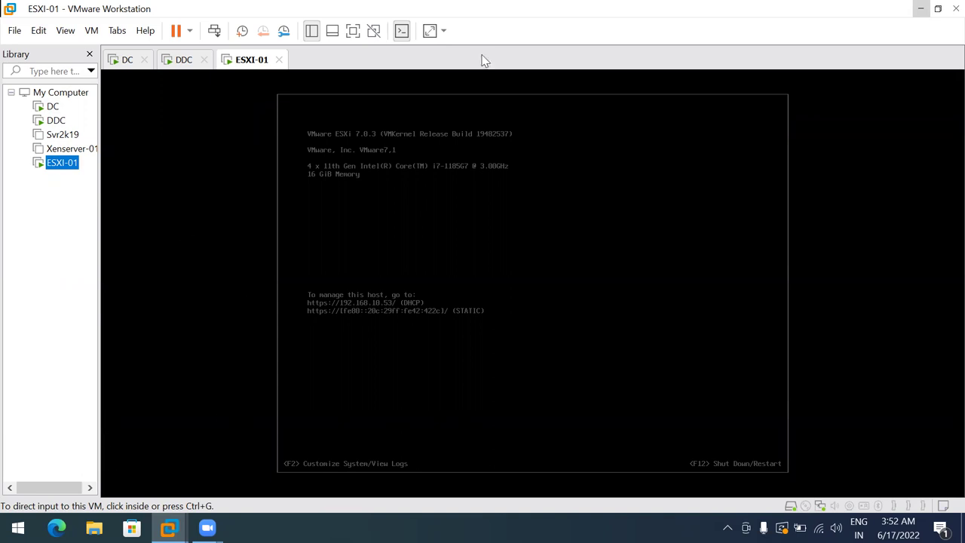
click(919, 10)
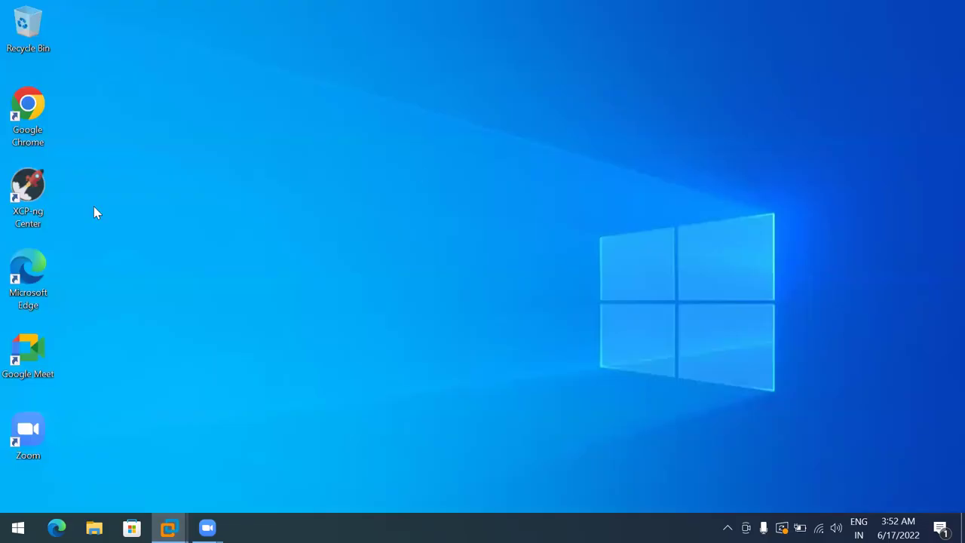
Launch Chrome and load the ESXi host at 192.168.10.53
double_click(25, 110)
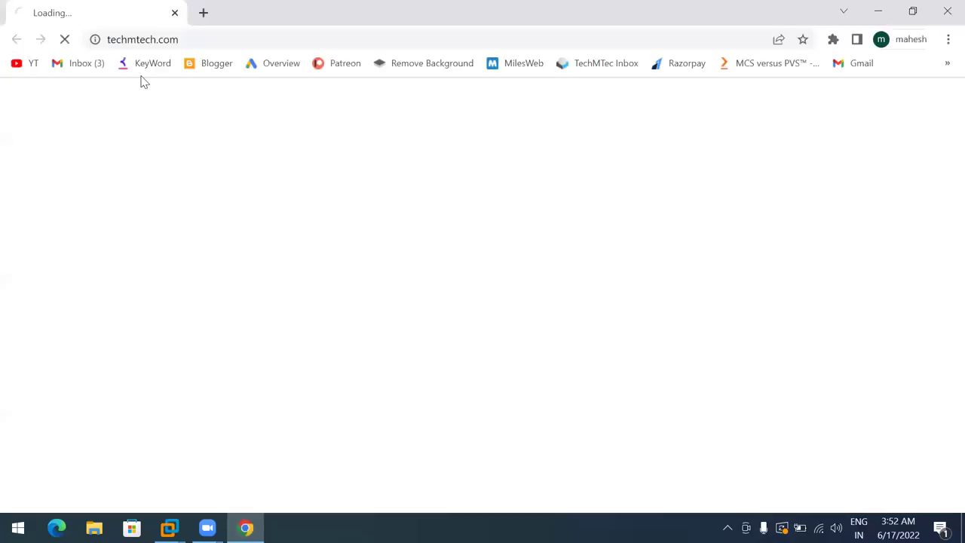
click(164, 41)
text(192)
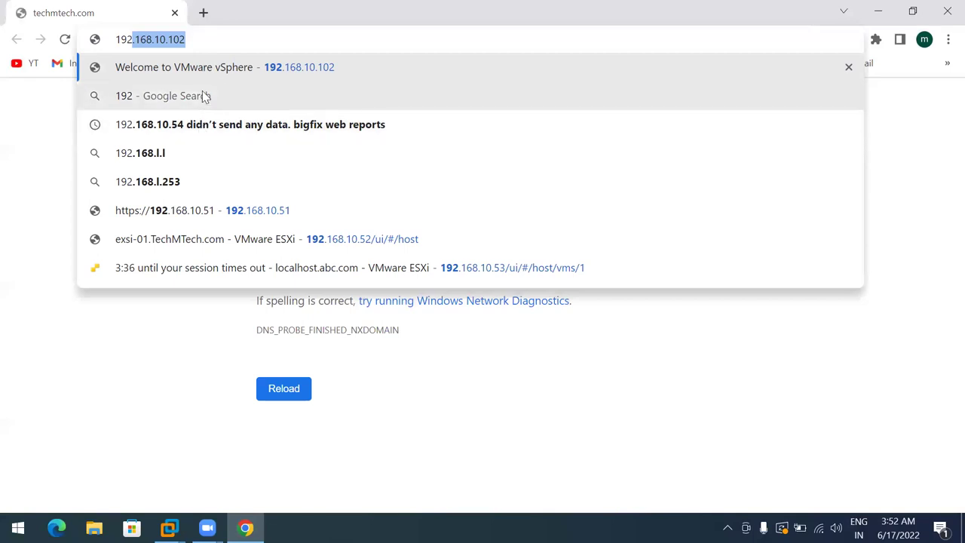
key(Right)
key(BackSpace)
key(BackSpace)
key(BackSpace)
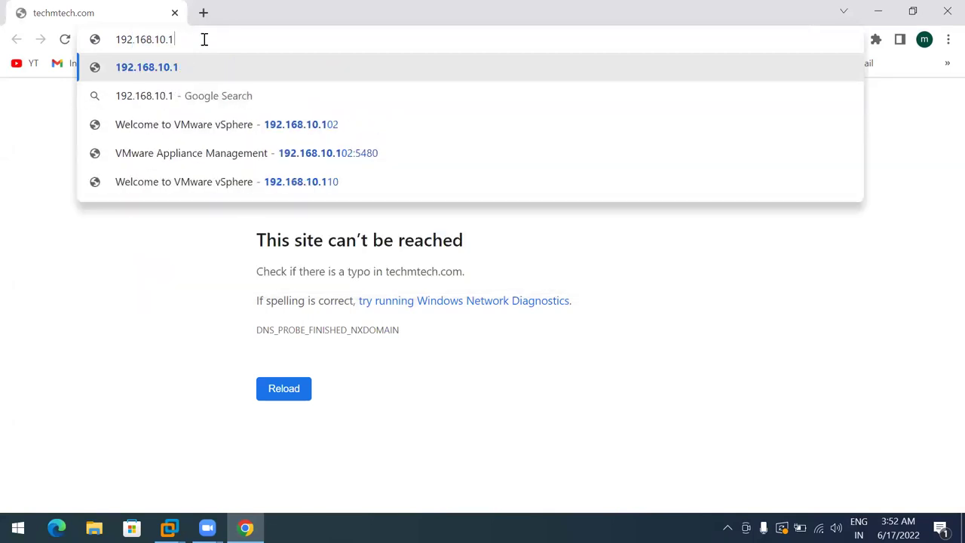
text(53)
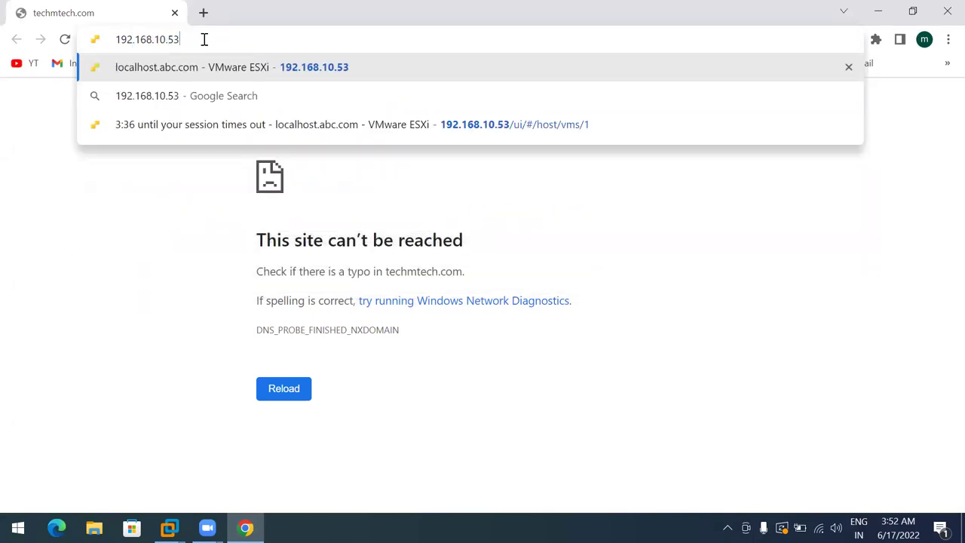
key(Return)
Log in to the host client as root with its password
click(130, 332)
text(root)
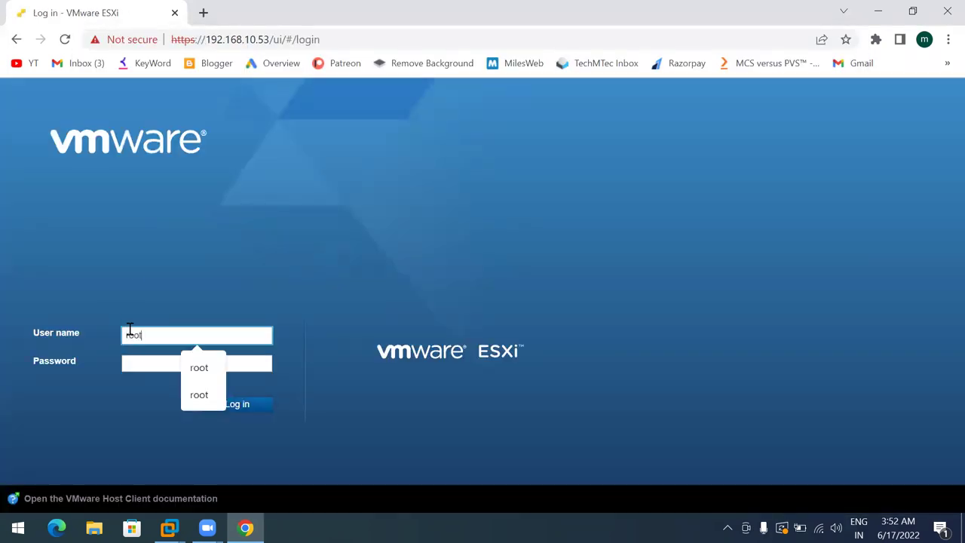
key(Tab)
text(•••••••••)
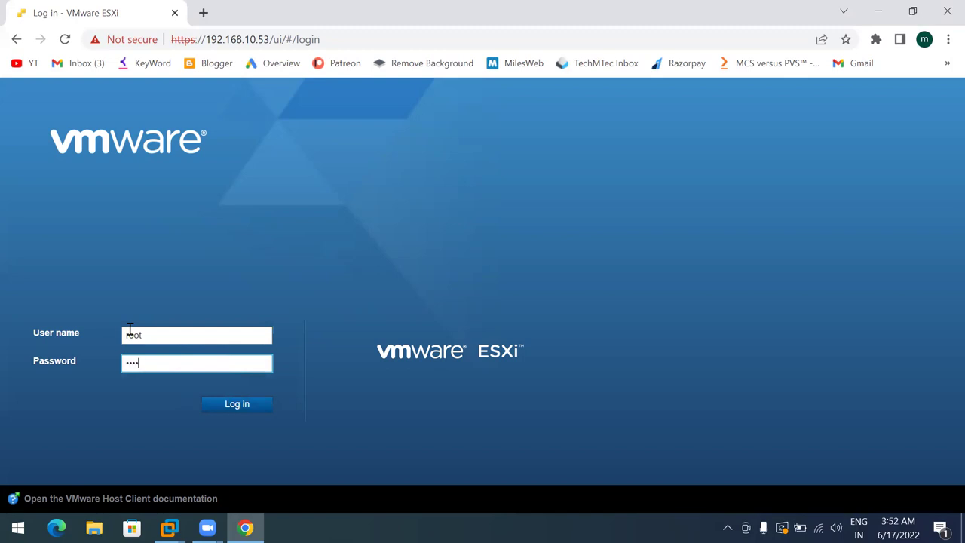
key(Return)
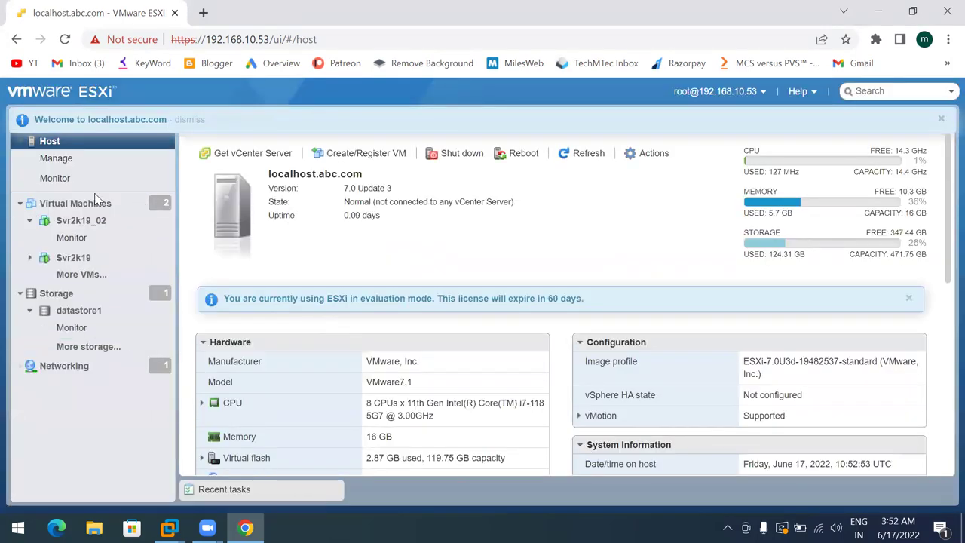
Open Svr2k19_02's summary and web console from the Virtual Machines list
click(73, 203)
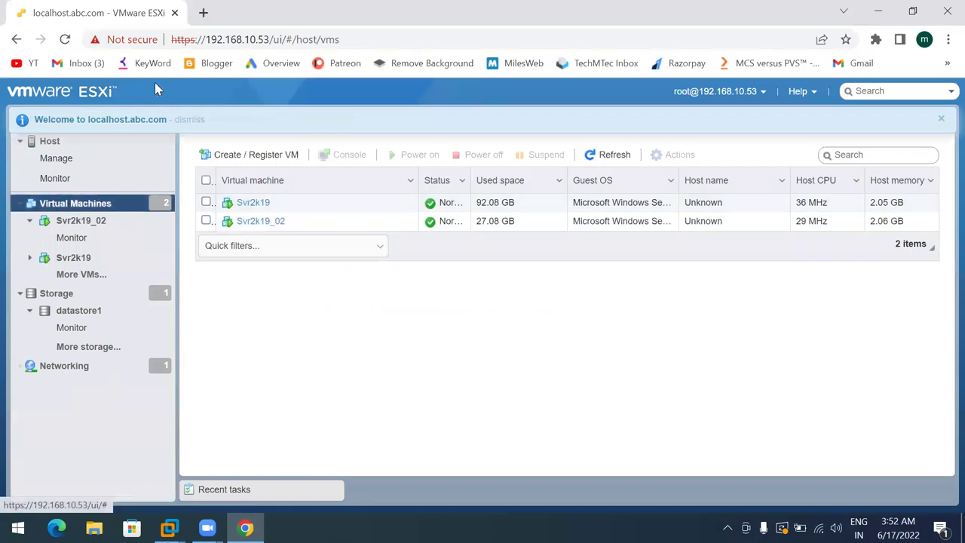
click(189, 119)
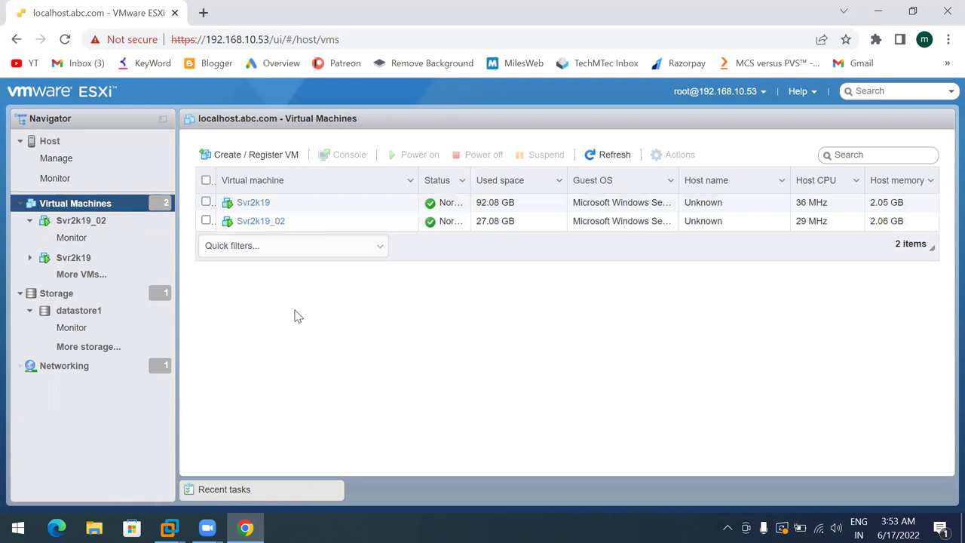
click(260, 221)
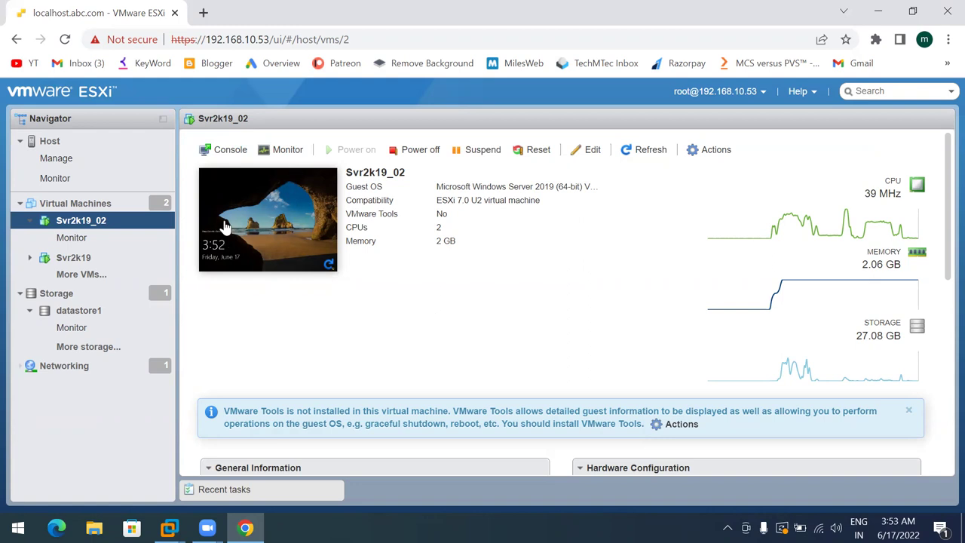
click(261, 224)
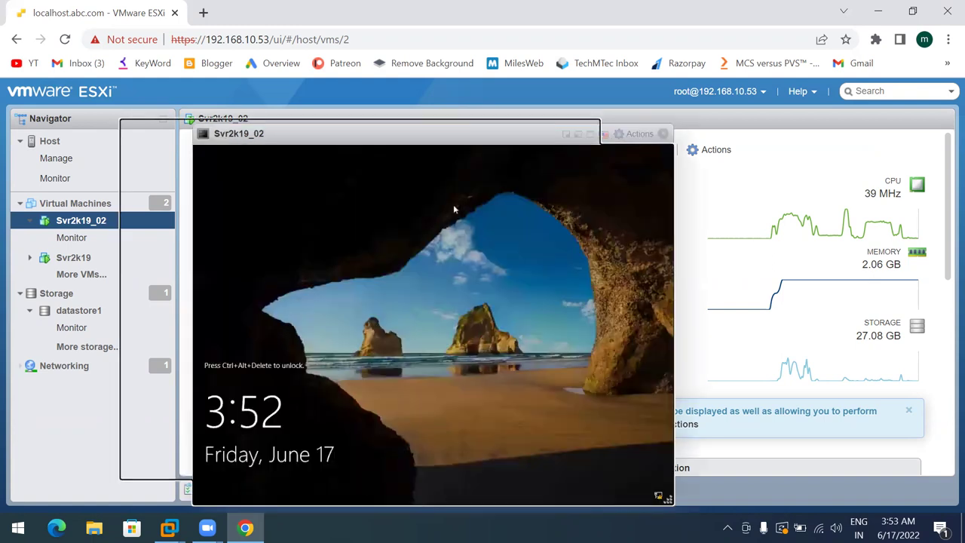
Launch VMware Remote Console via Actions > Console, then close the web console
click(637, 134)
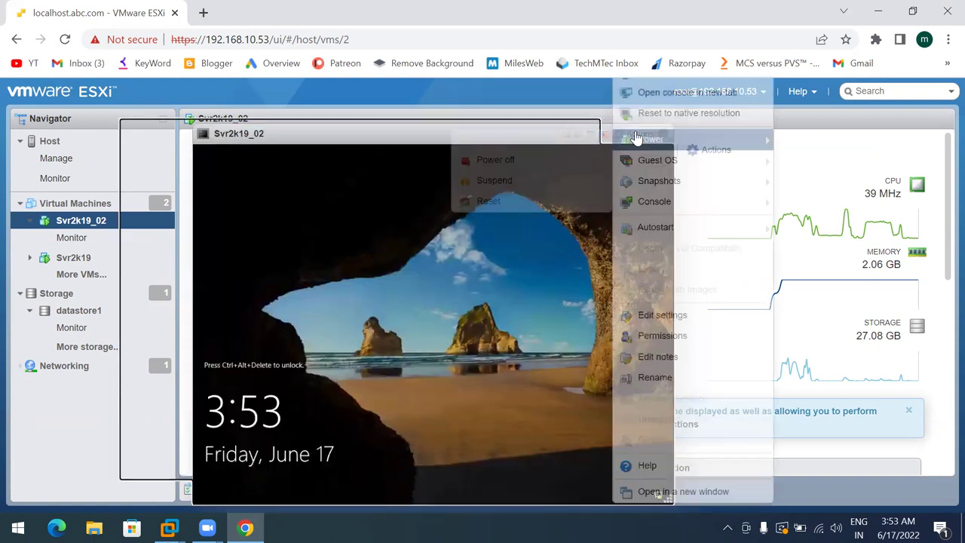
mouse_move(651, 182)
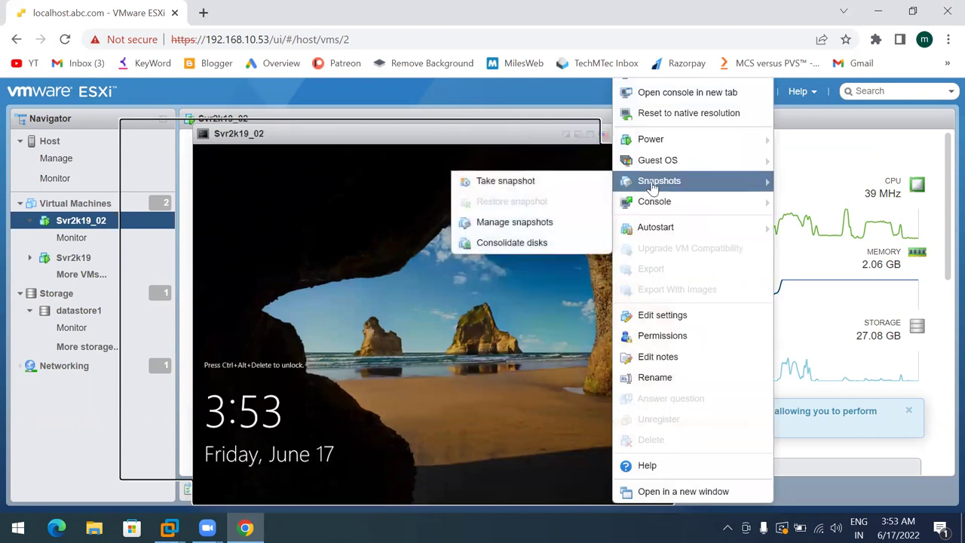
mouse_move(650, 202)
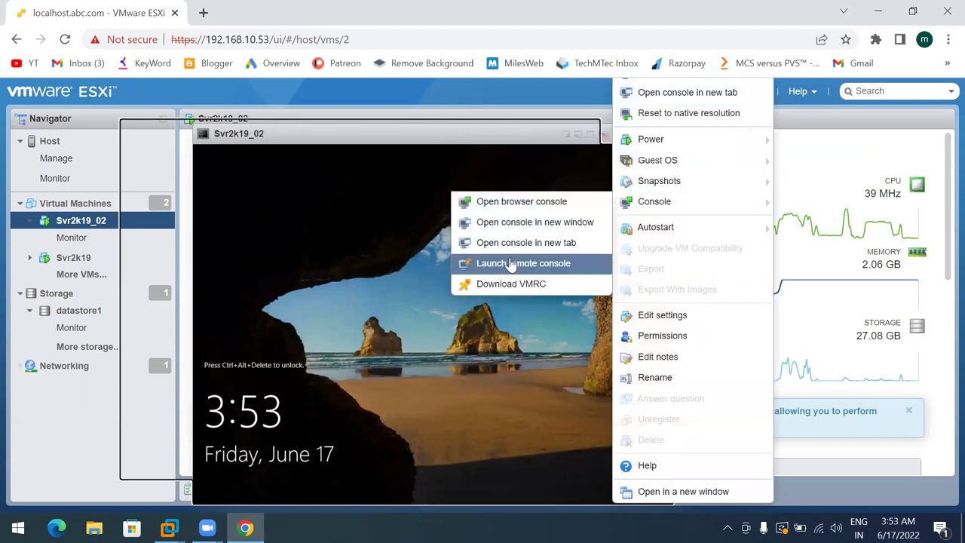
click(536, 265)
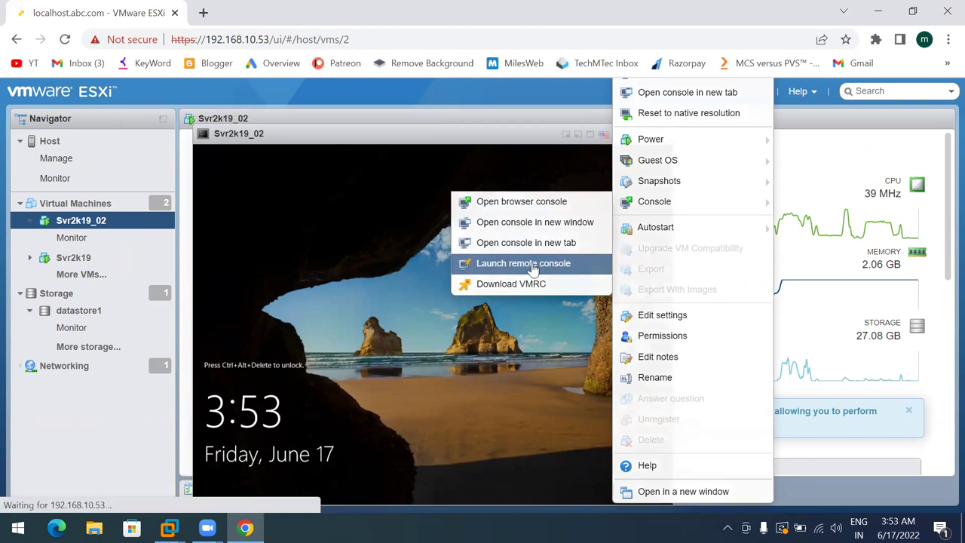
click(642, 166)
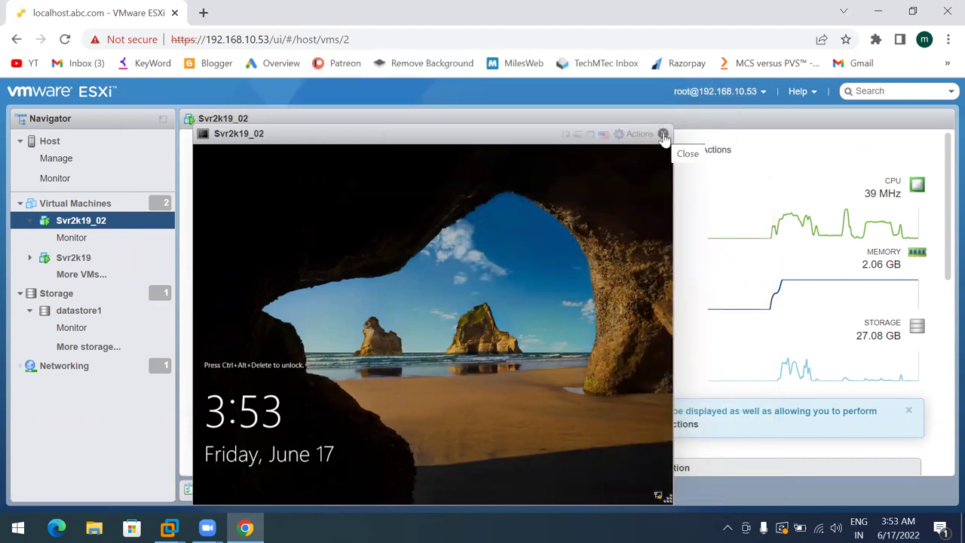
click(663, 137)
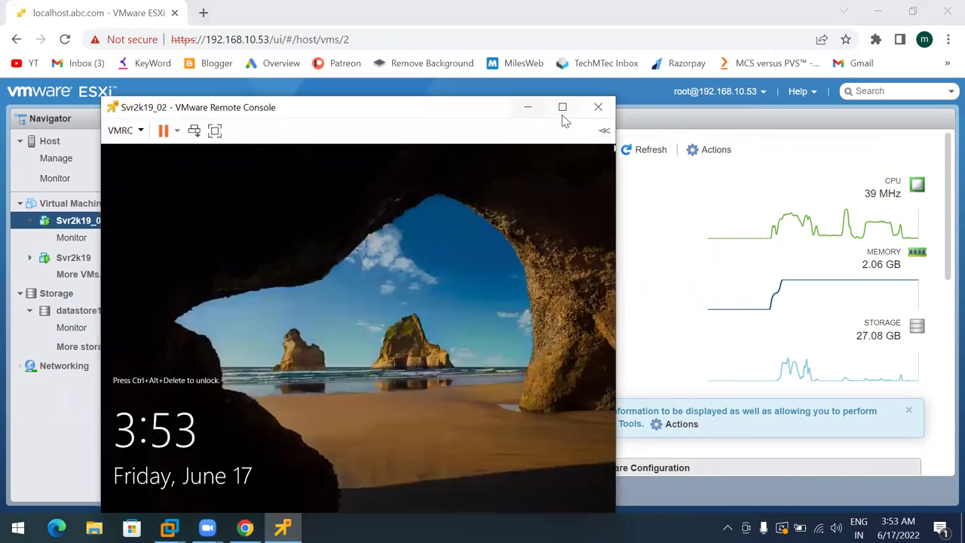
Open the Svr2k19_02 console maximized and unlock its lock screen
click(563, 108)
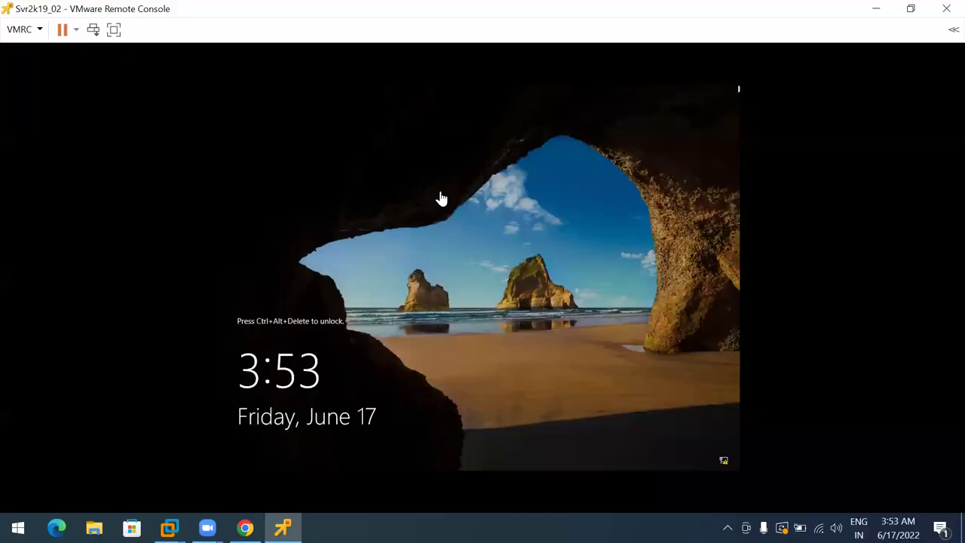
click(93, 30)
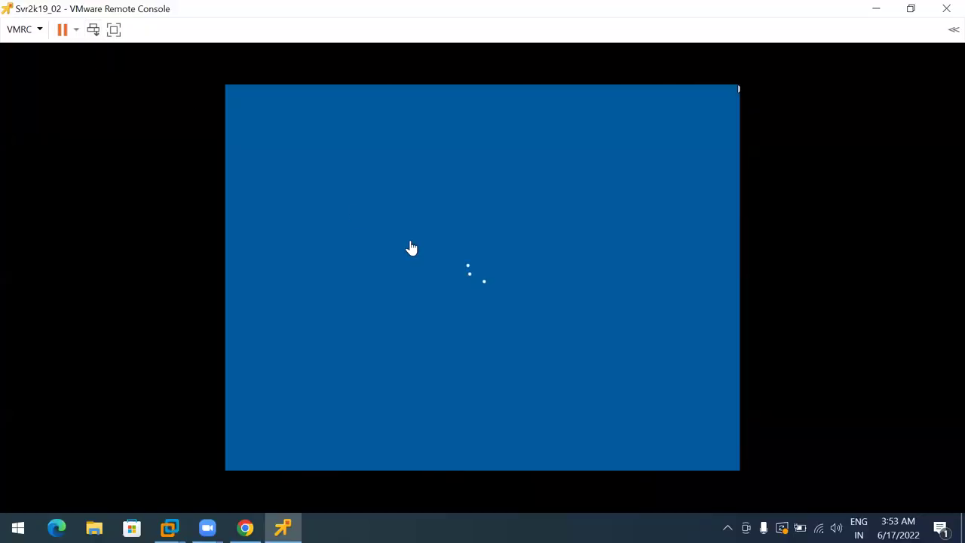
click(439, 317)
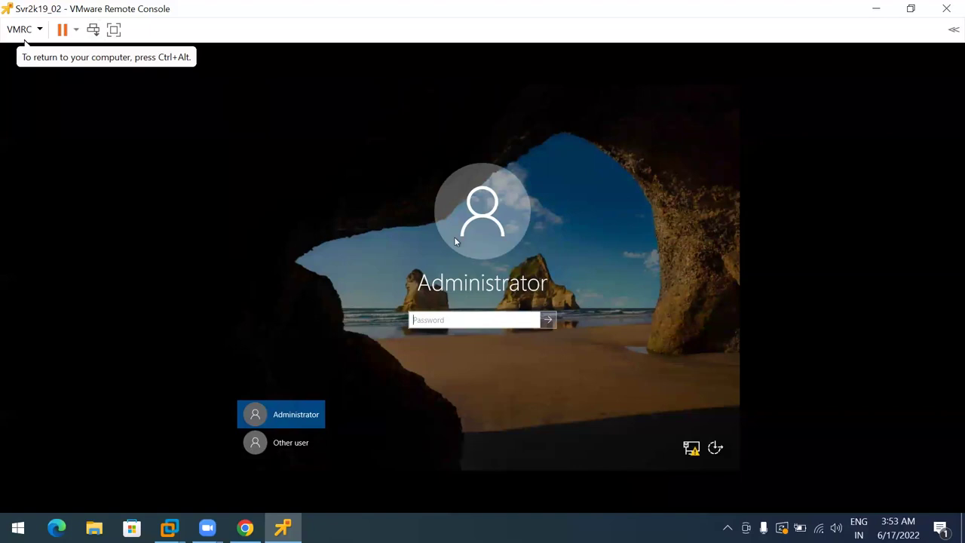
Toggle full-screen mode on and off, then switch the sign-in screen to Other user
click(114, 29)
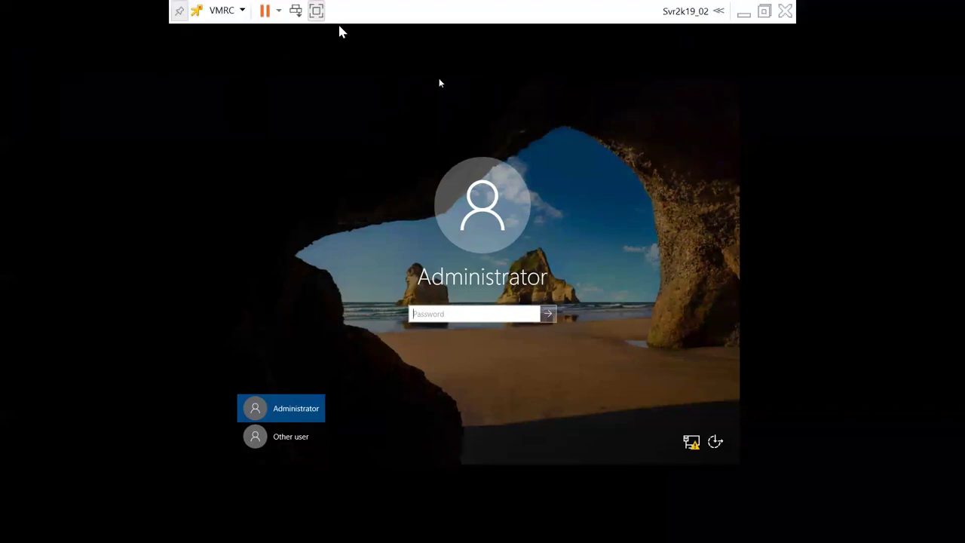
click(317, 11)
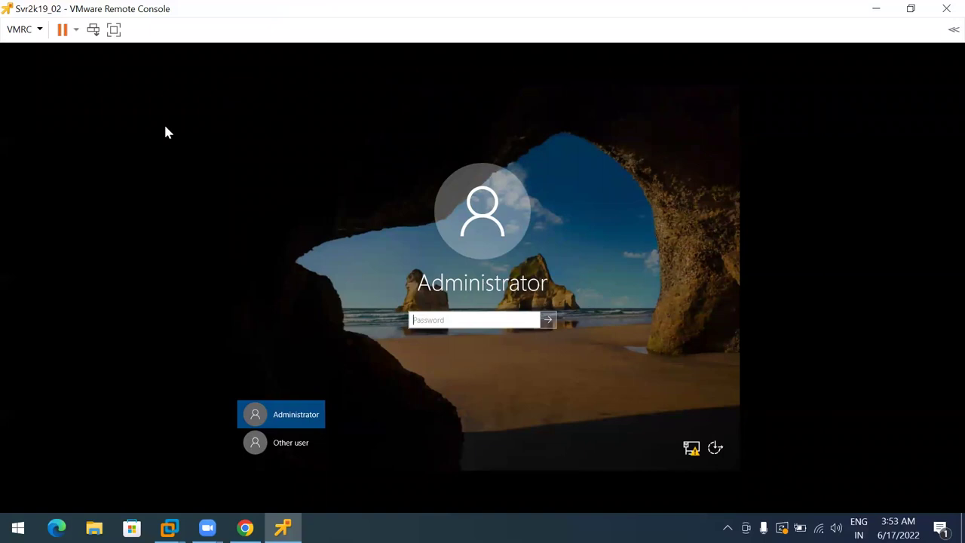
click(38, 30)
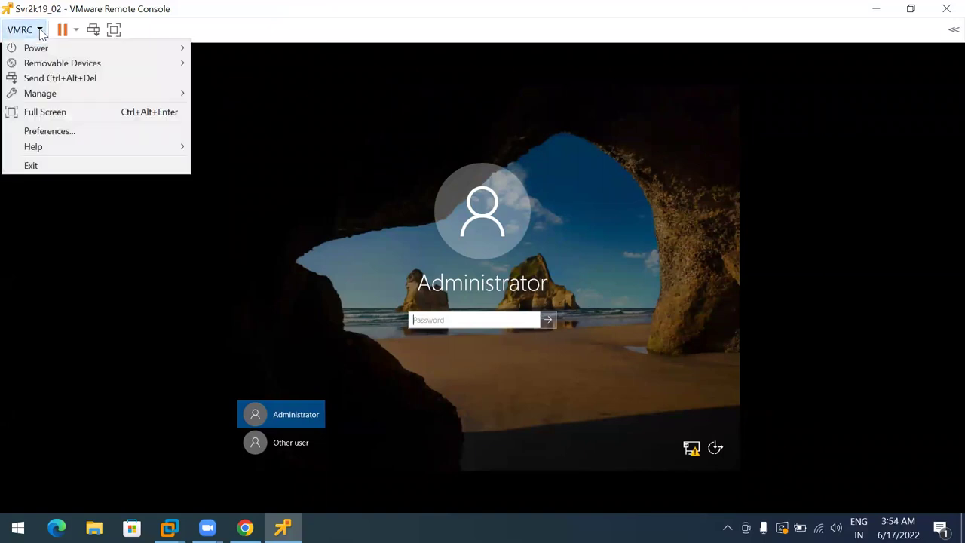
click(46, 112)
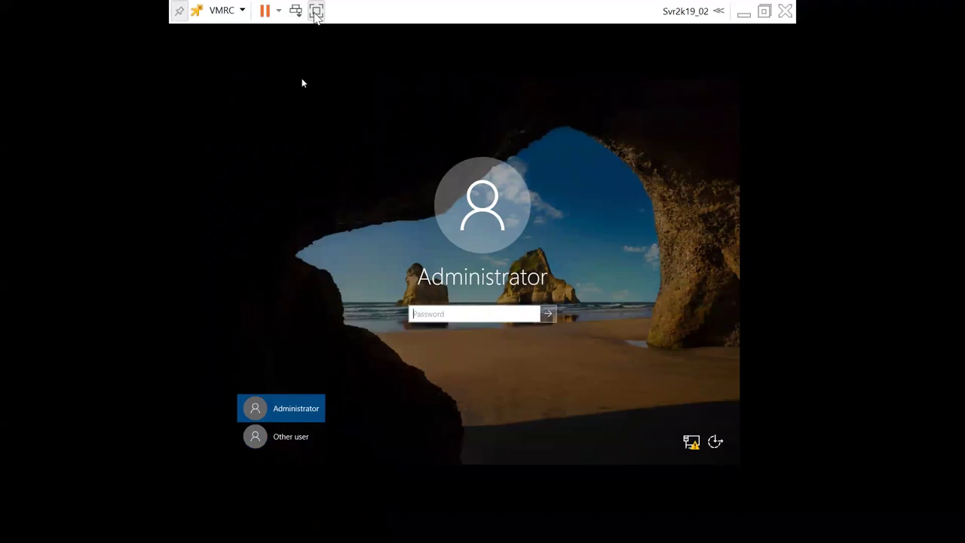
click(315, 12)
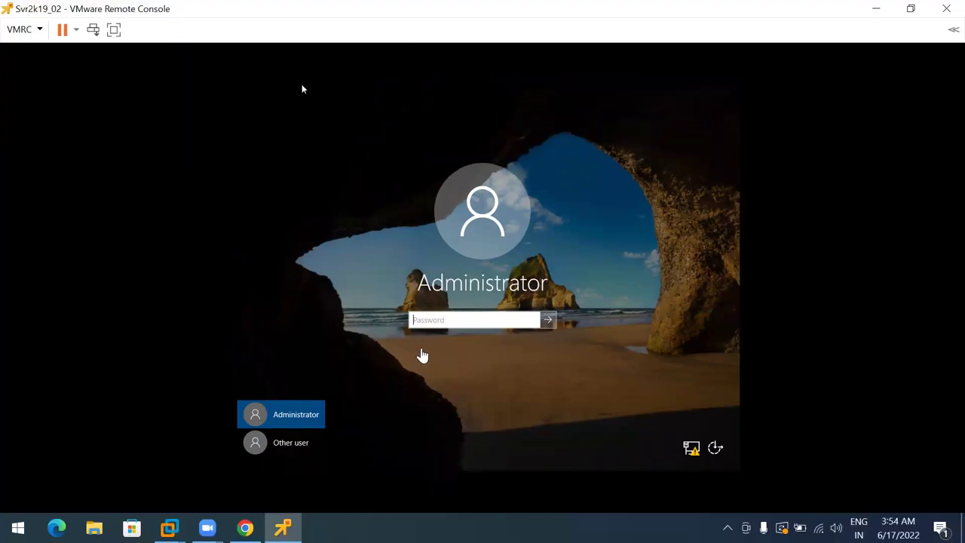
click(254, 443)
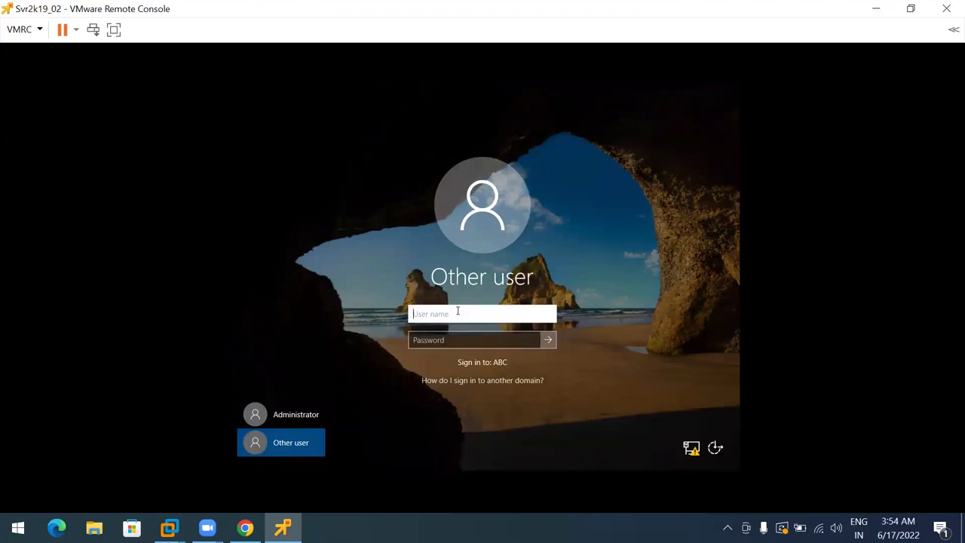
Log in to Svr2k19_02 with the domain user's credentials and open Server Manager's Local Server page
text(ms185426)
key(Tab)
text(•••••••••)
key(Return)
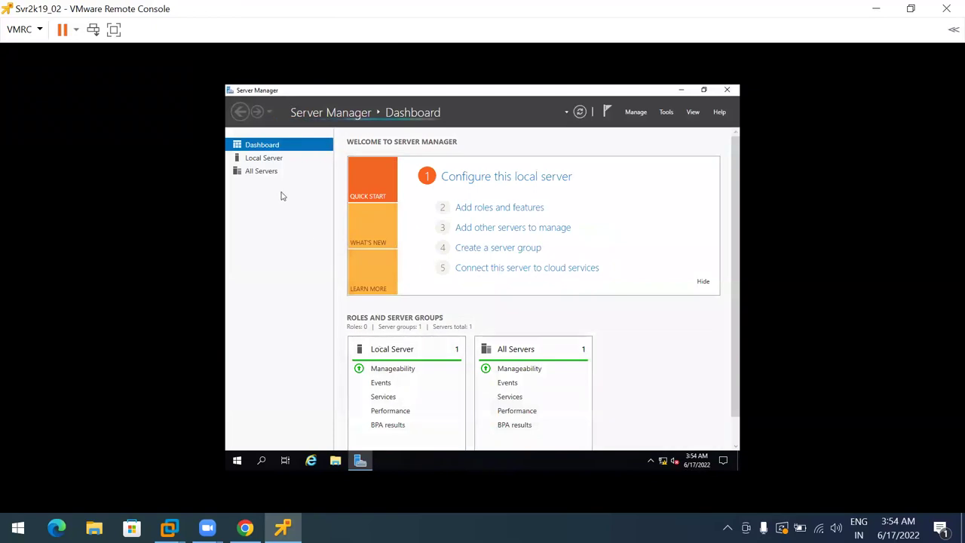
click(264, 160)
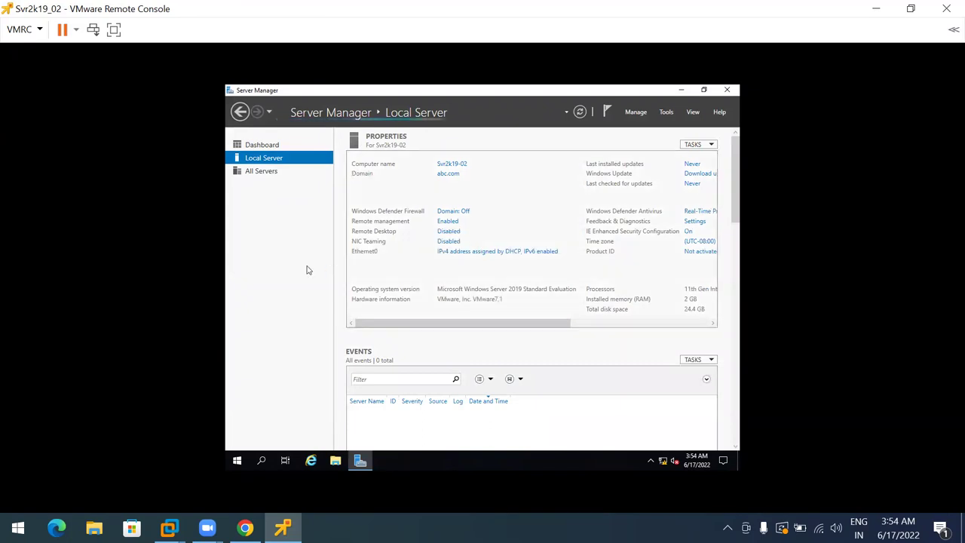
Select 'Allow remote connections to this computer', acknowledge the firewall note, and apply it
click(448, 231)
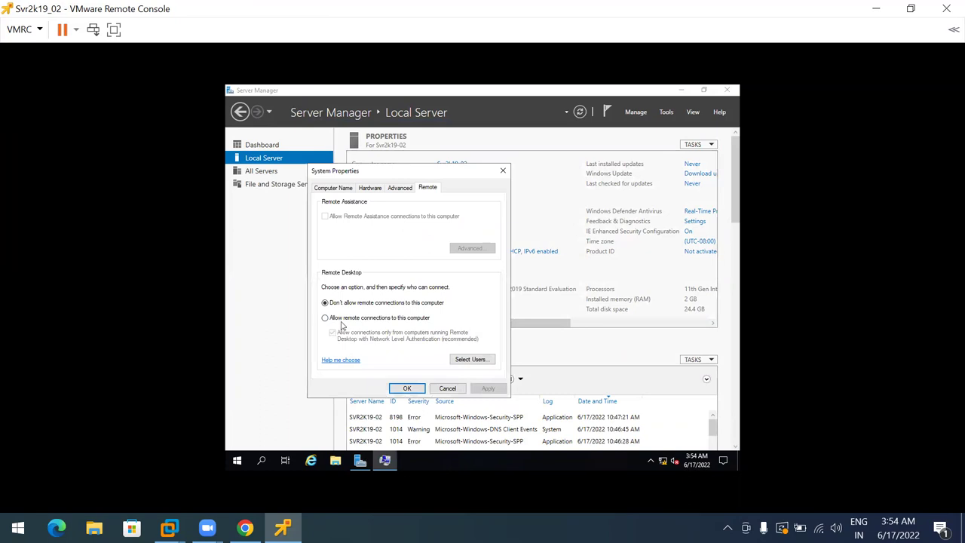
click(341, 320)
click(411, 281)
click(488, 389)
click(407, 388)
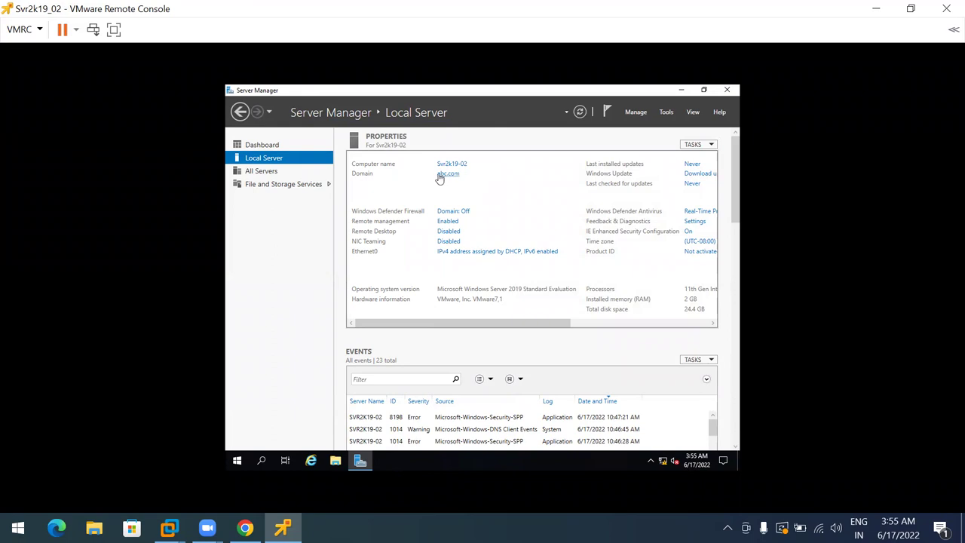
Open Ethernet0's network connection details and check its IPv4 address, 192.168.10.55
click(475, 252)
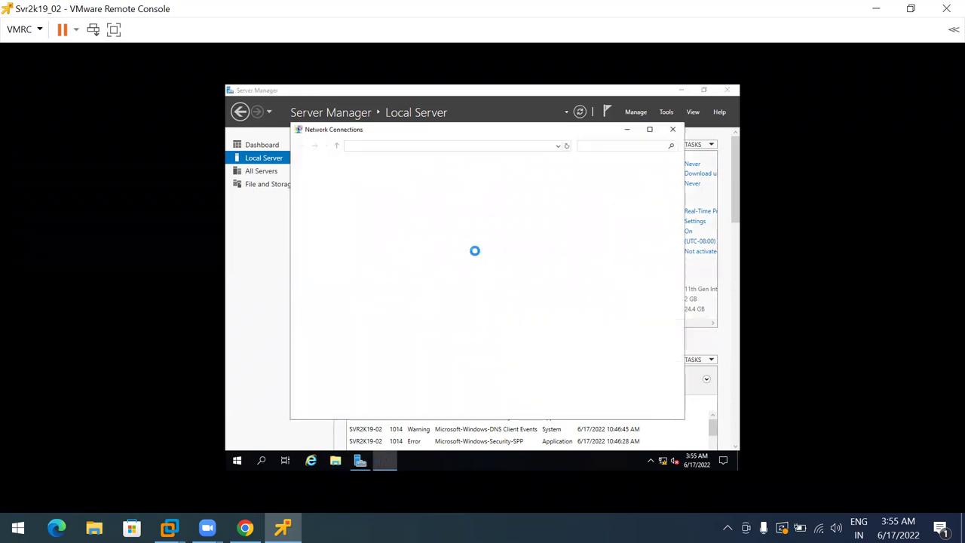
click(337, 194)
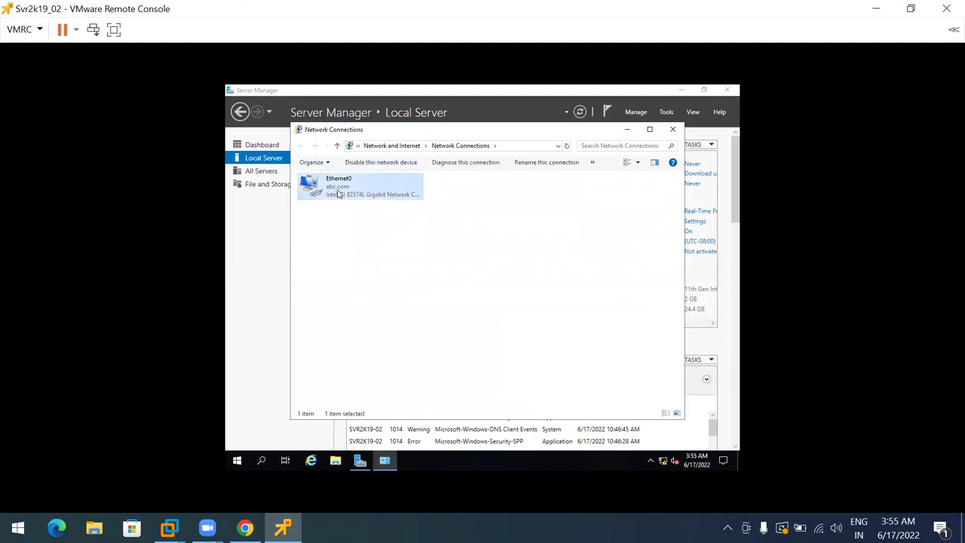
double_click(338, 194)
click(429, 267)
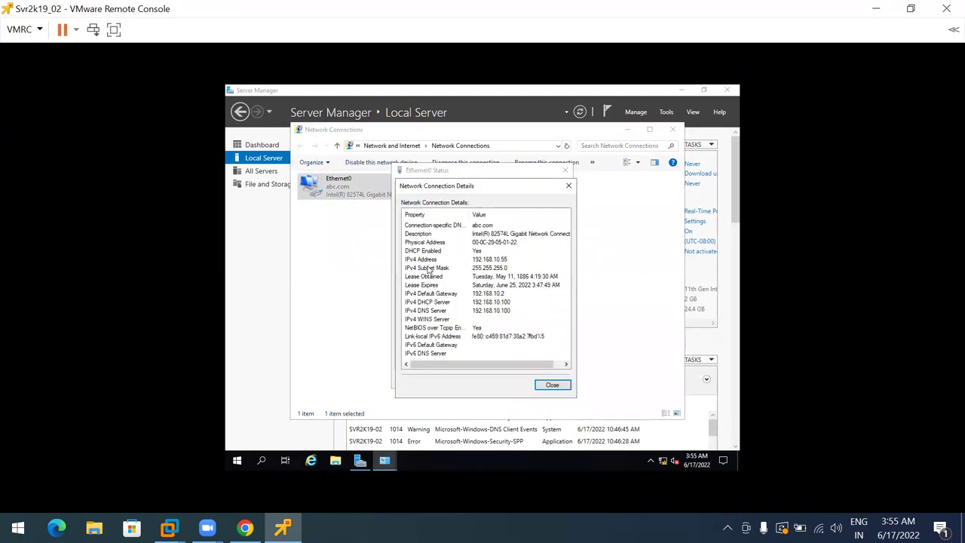
click(493, 260)
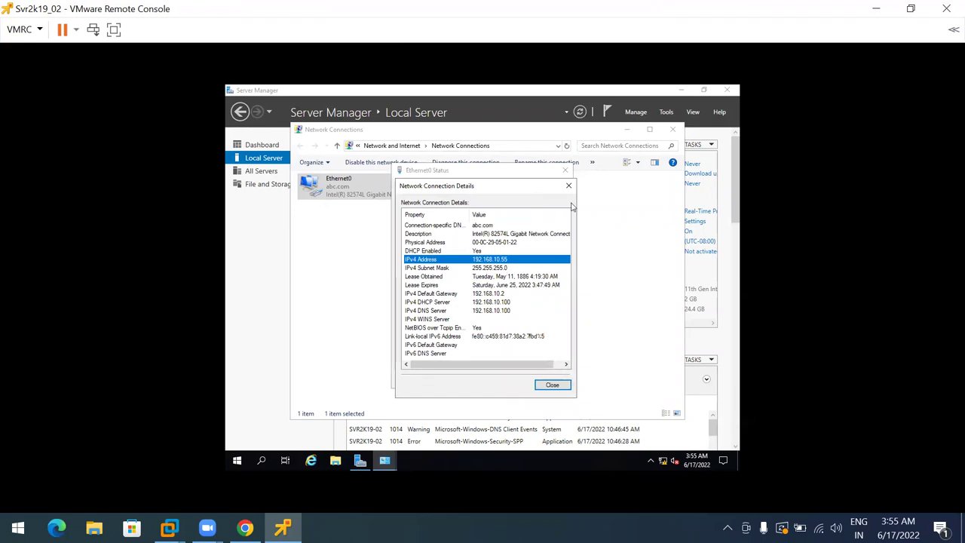
Close the remote console and start an mstsc connection to 192.168.10.55
click(947, 8)
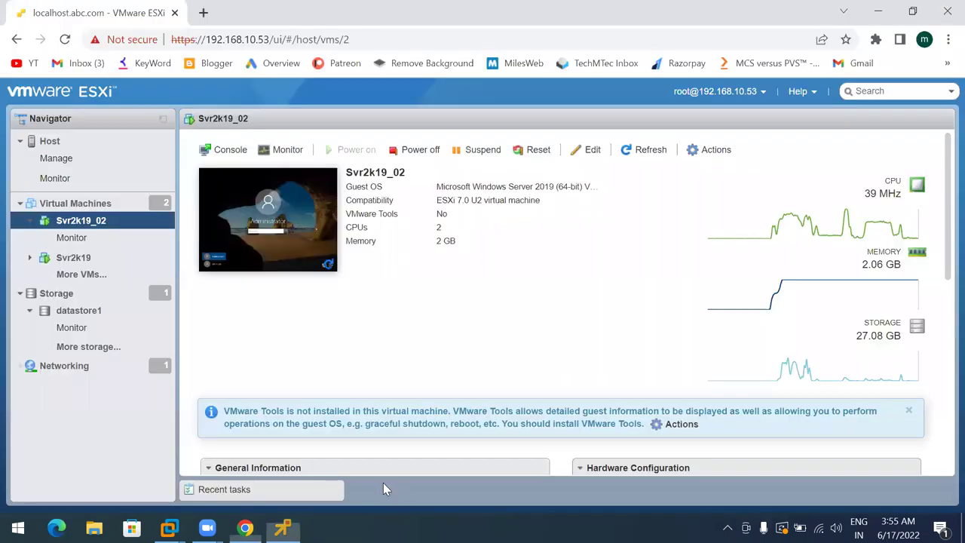
key(super+r)
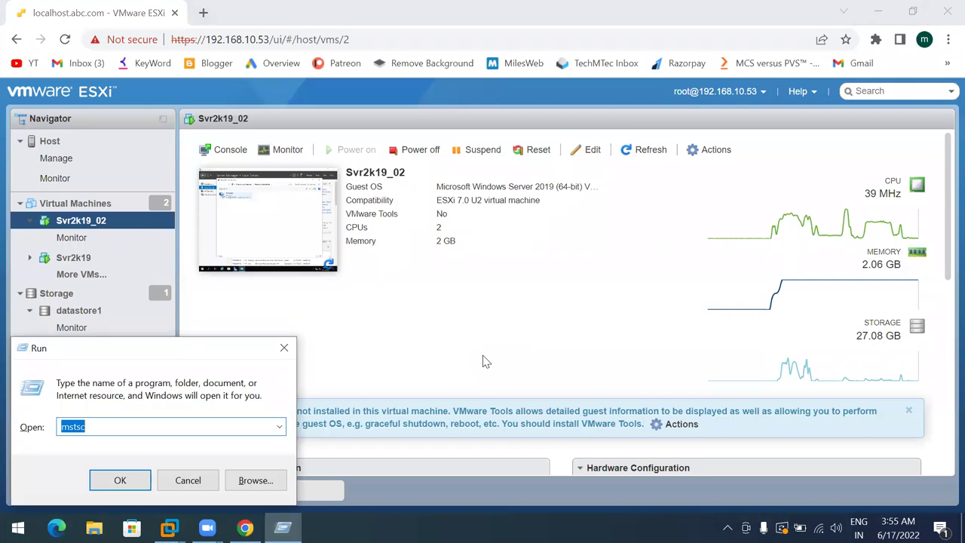
key(Return)
key(End)
key(BackSpace)
key(BackSpace)
text(5)
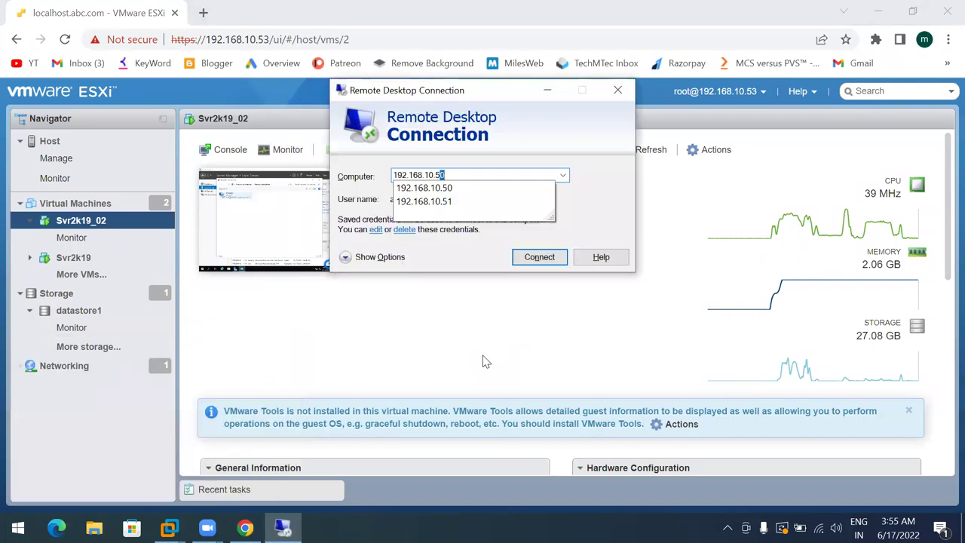
text(5)
key(Return)
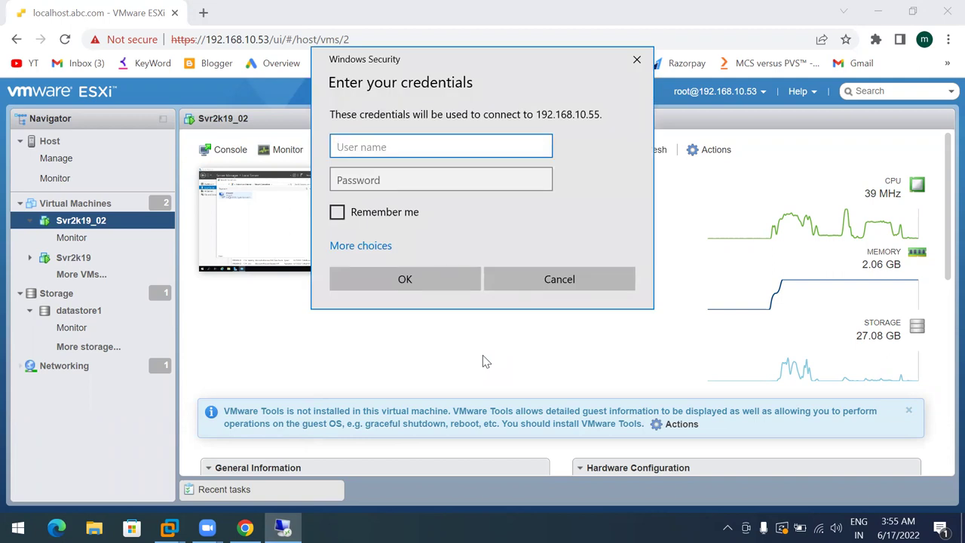
Enter the ABC domain user's credentials and accept the server certificate warning
text(abc\ms185426)
key(Tab)
text(*********)
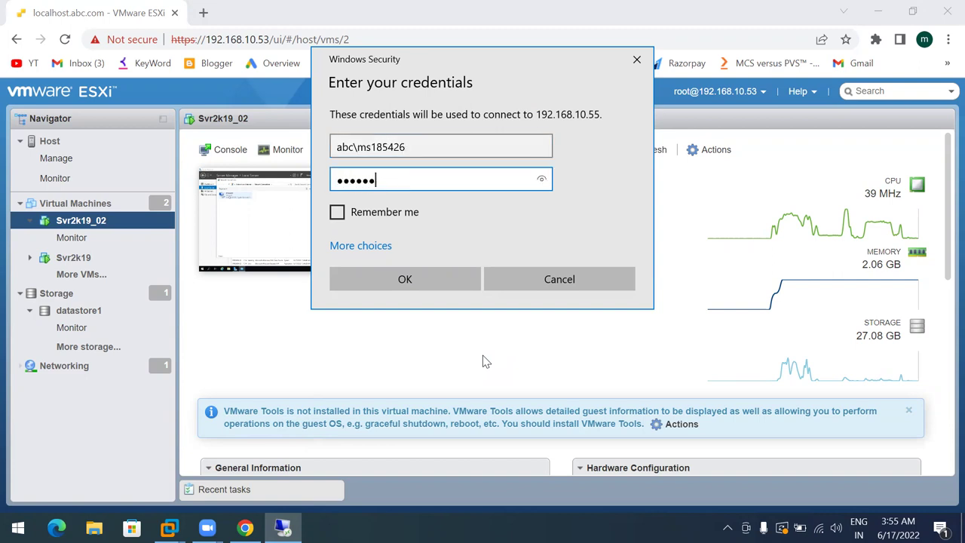
key(Return)
key(Left)
key(Return)
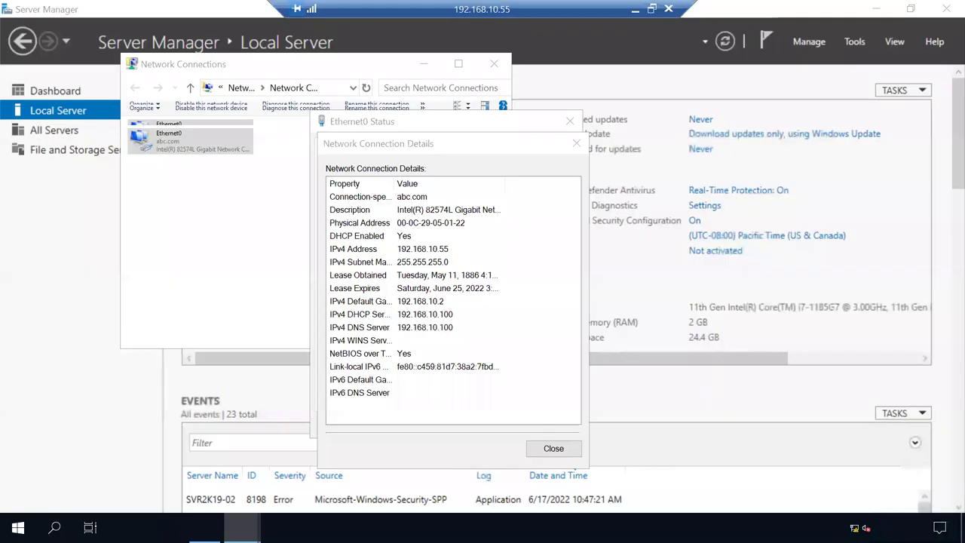
Close the network details, Ethernet0 status and Network Connections windows, and minimize Server Manager
click(445, 243)
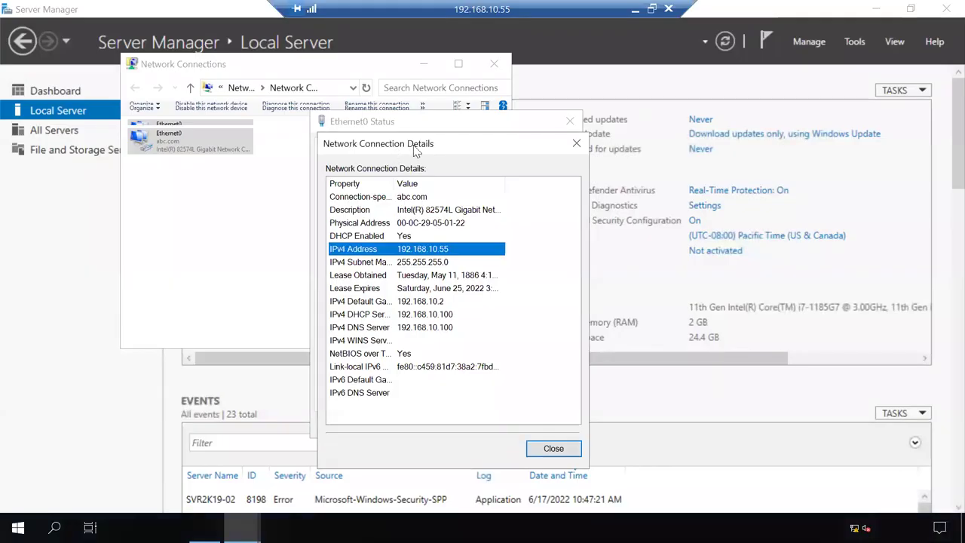
drag(413, 151, 485, 149)
click(625, 448)
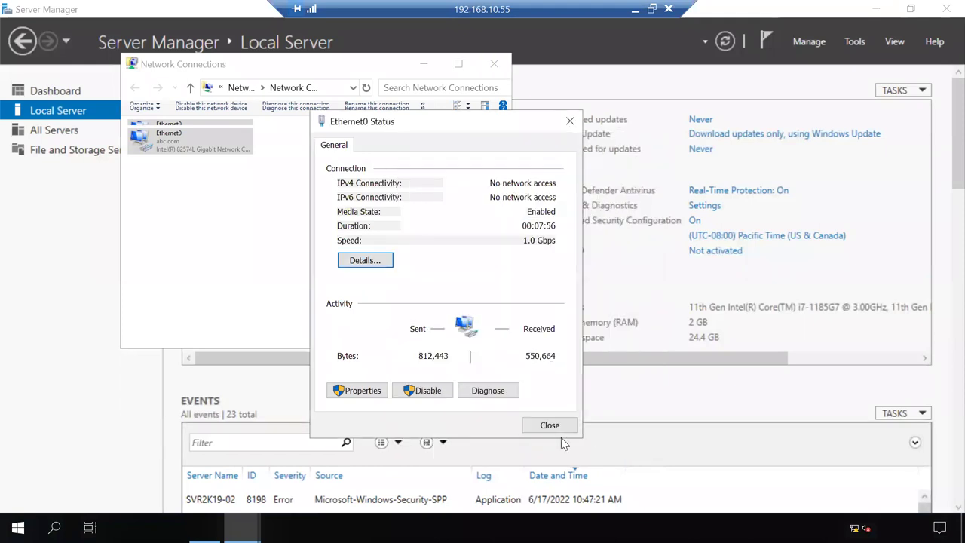
click(550, 425)
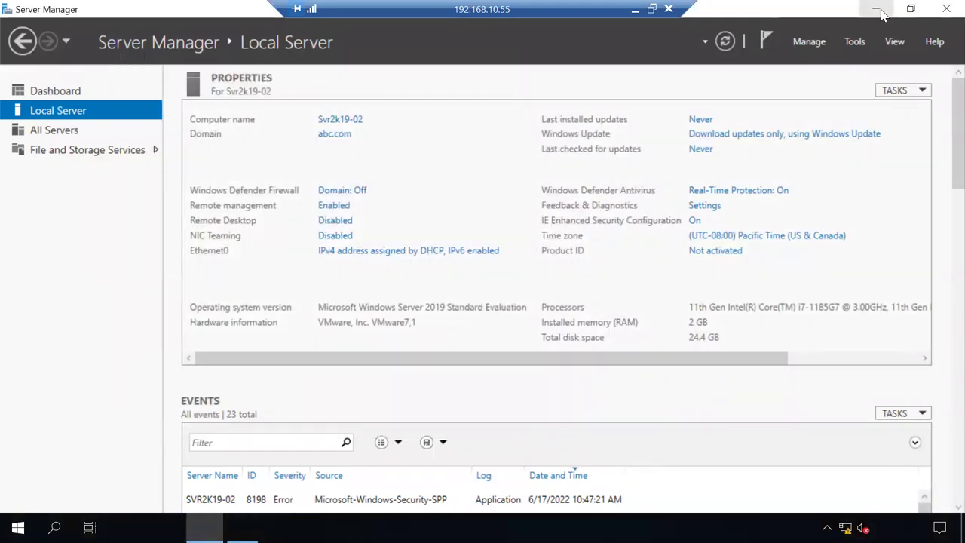
click(876, 8)
click(492, 66)
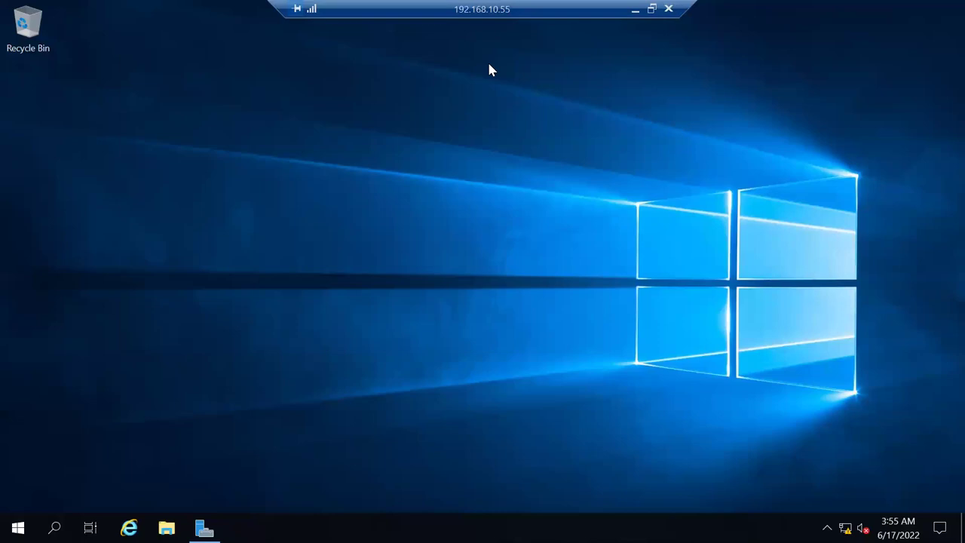
Select DVD Drive (D:) under This PC in maximized Explorer, then minimize the remote session
click(166, 528)
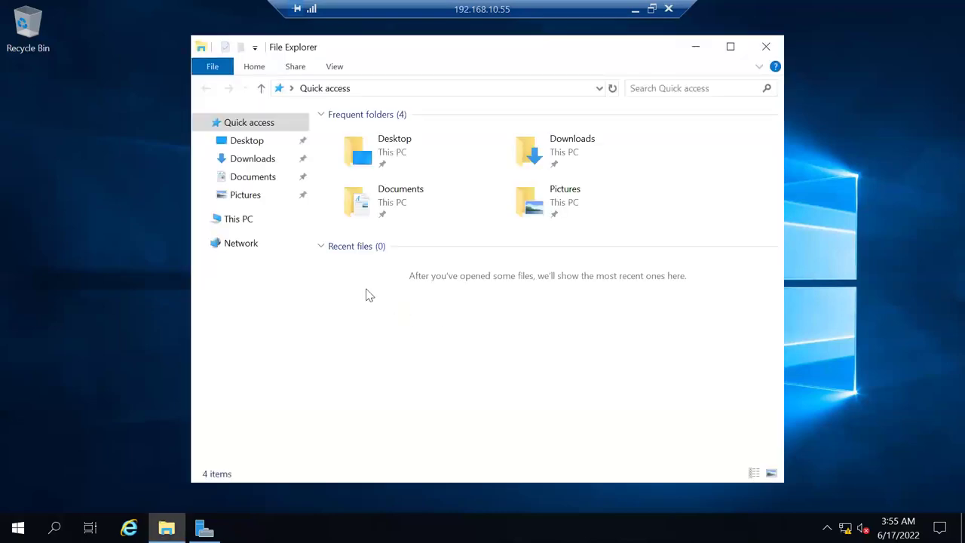
click(261, 223)
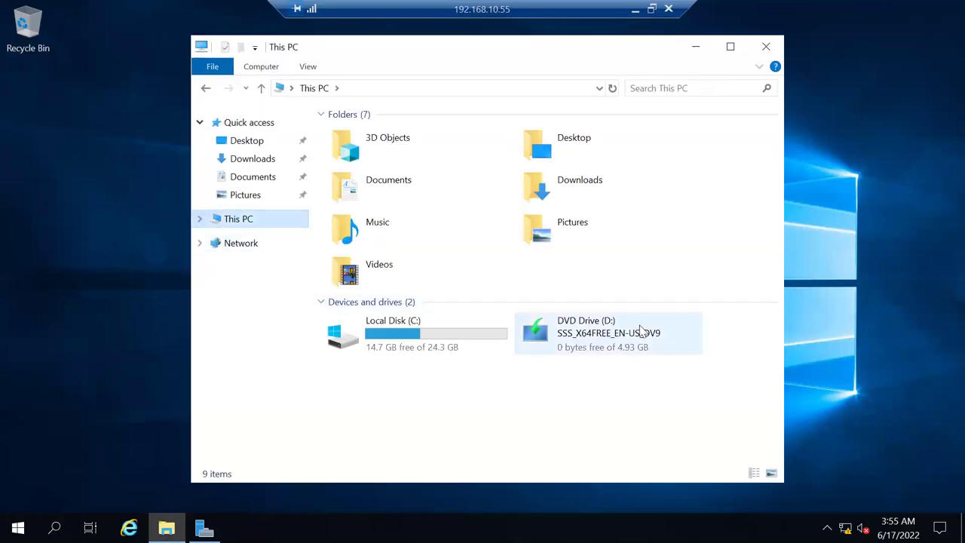
click(595, 338)
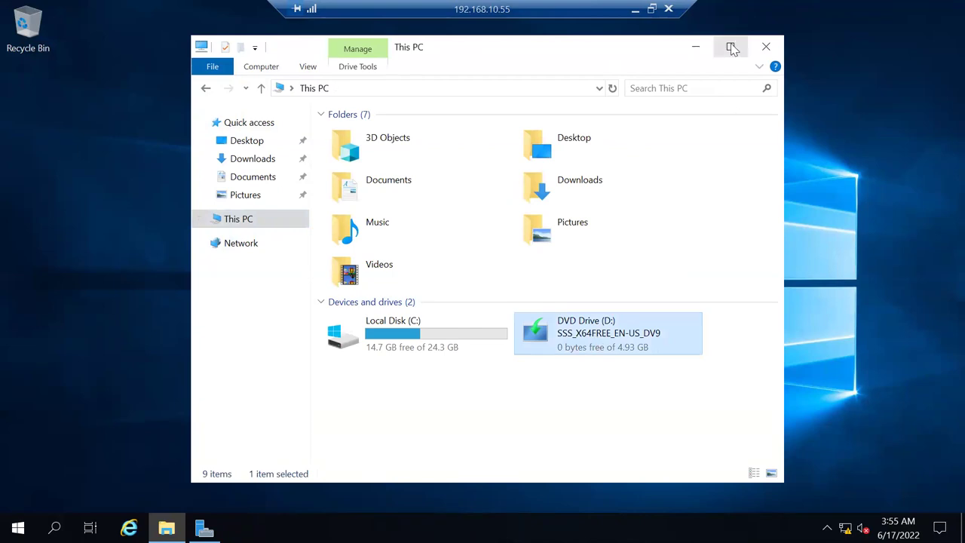
click(730, 47)
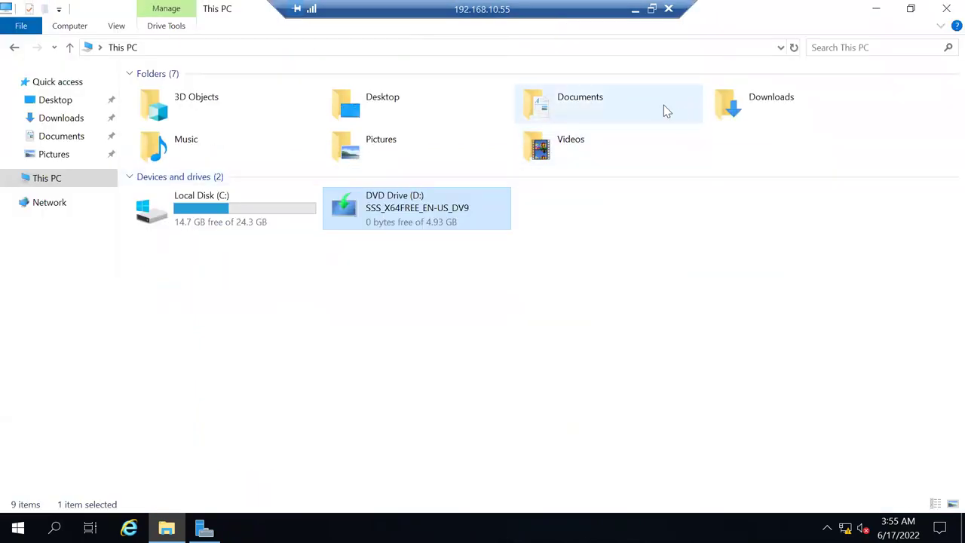
click(635, 9)
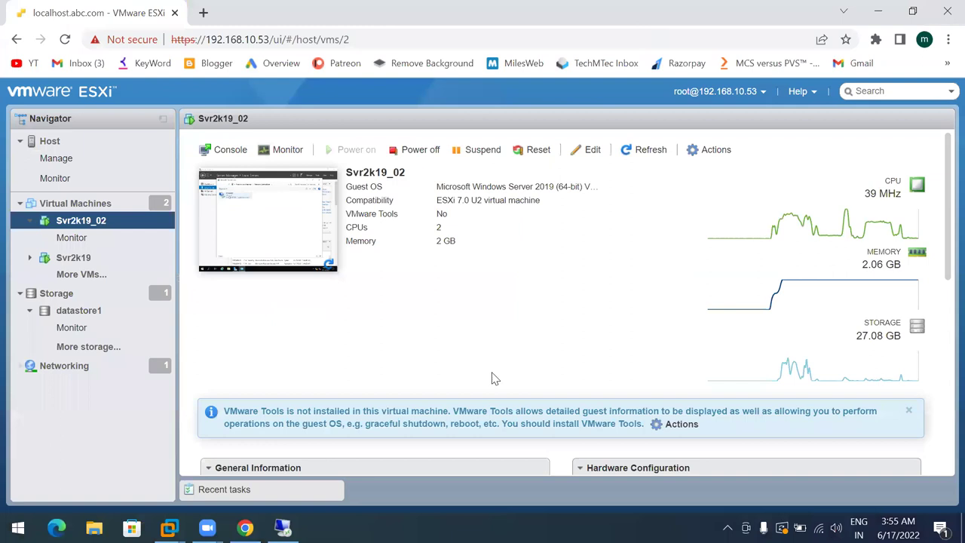
Set Svr2k19_02's CD/DVD Drive 1 to Host device and save
click(588, 151)
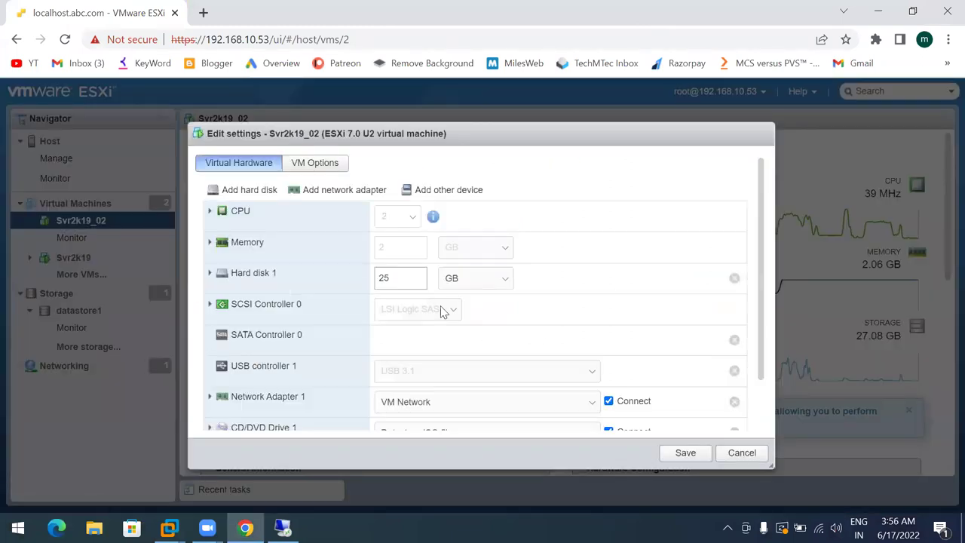
scroll(428, 344, down, 2)
click(445, 382)
click(430, 391)
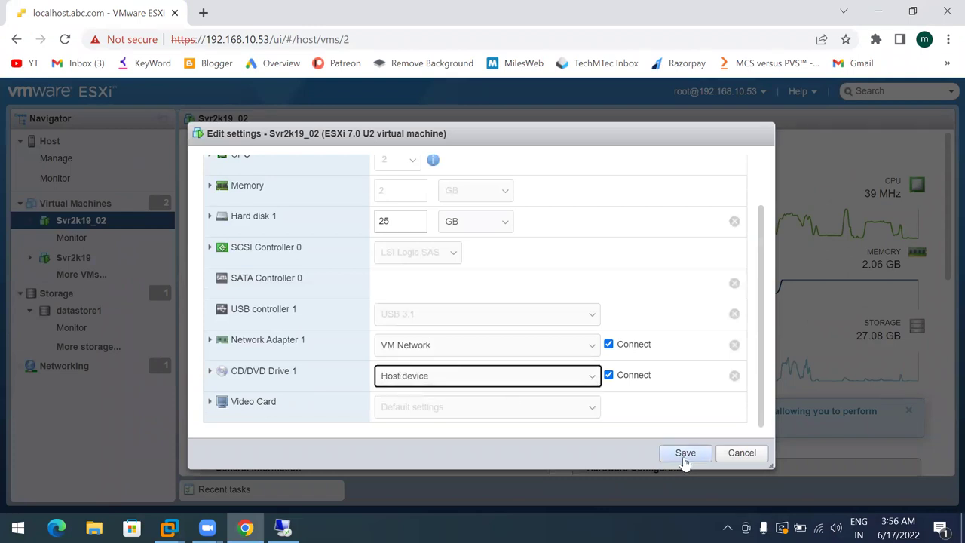
click(684, 453)
Mount Citrix_Provisioning_2203.iso from datastore1/ISO as the CD/DVD drive and save
click(586, 151)
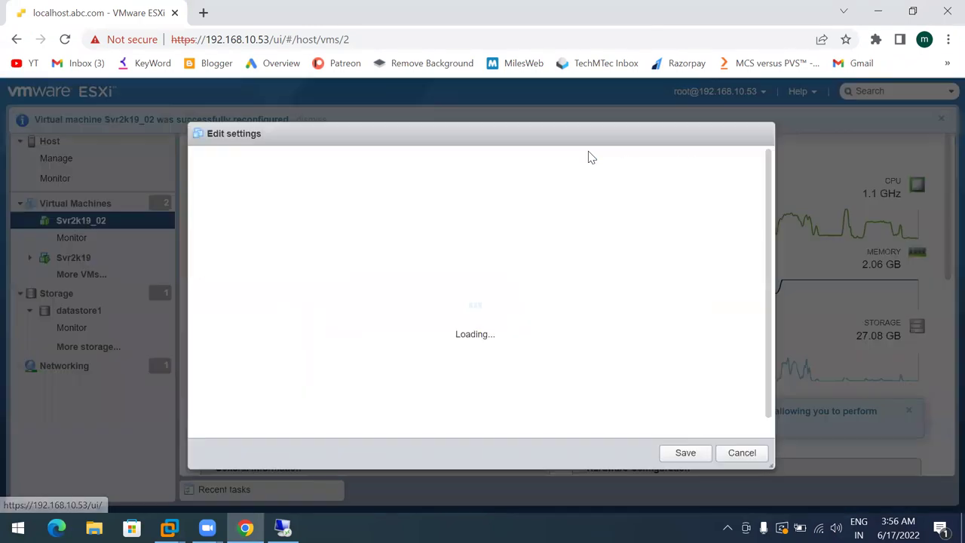
scroll(416, 302, down, 2)
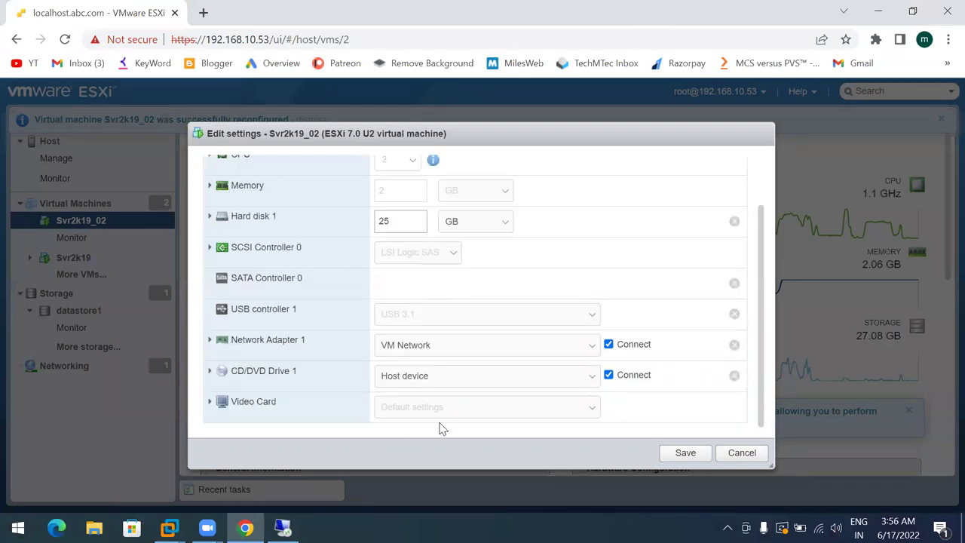
click(460, 377)
click(443, 400)
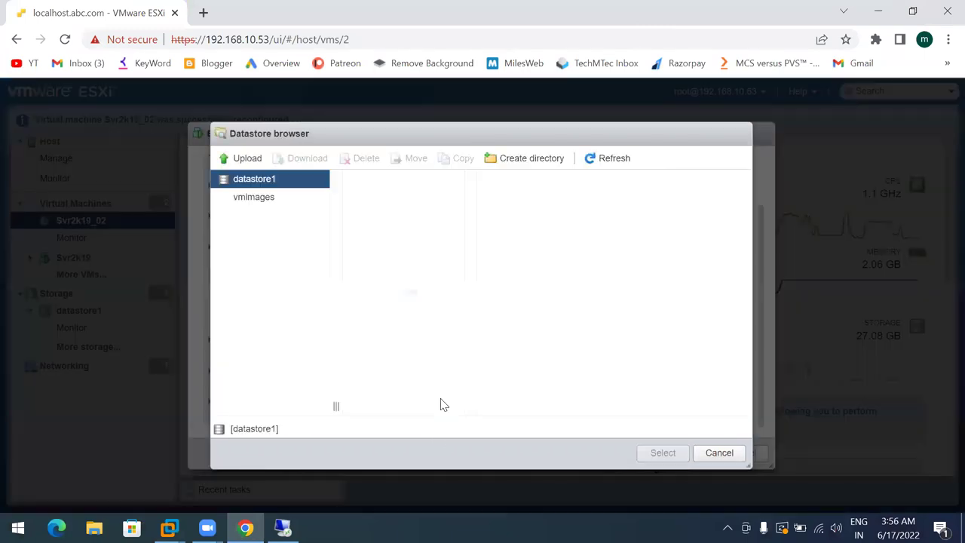
click(374, 199)
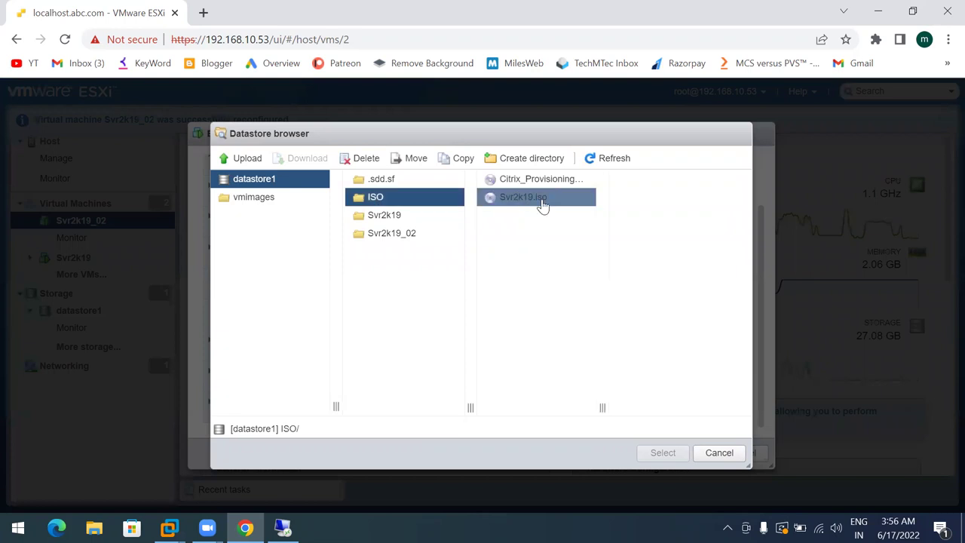
click(515, 183)
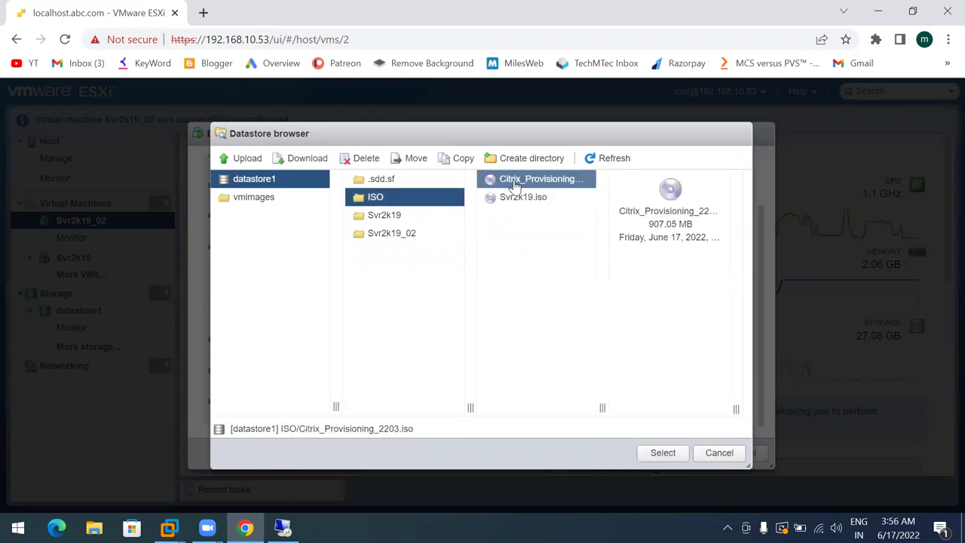
click(663, 454)
click(682, 453)
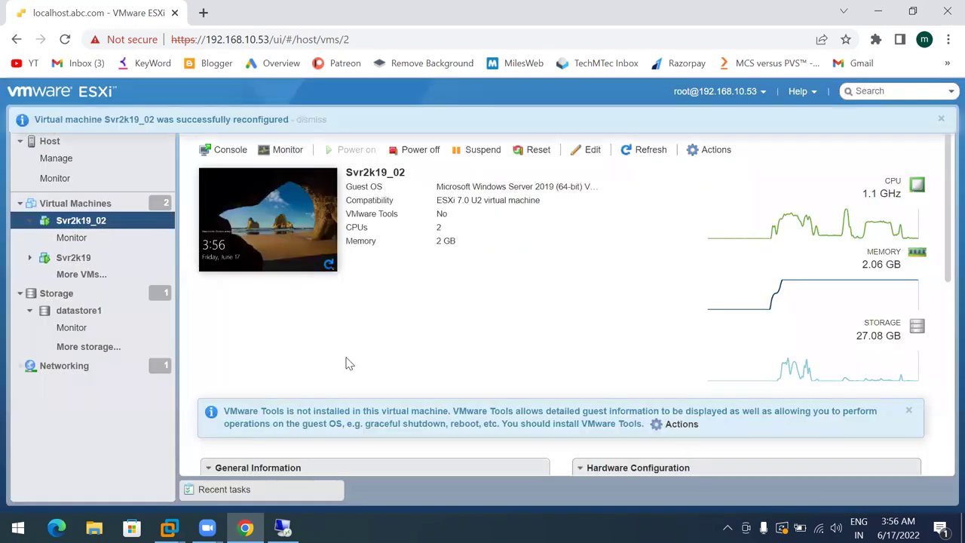
click(283, 527)
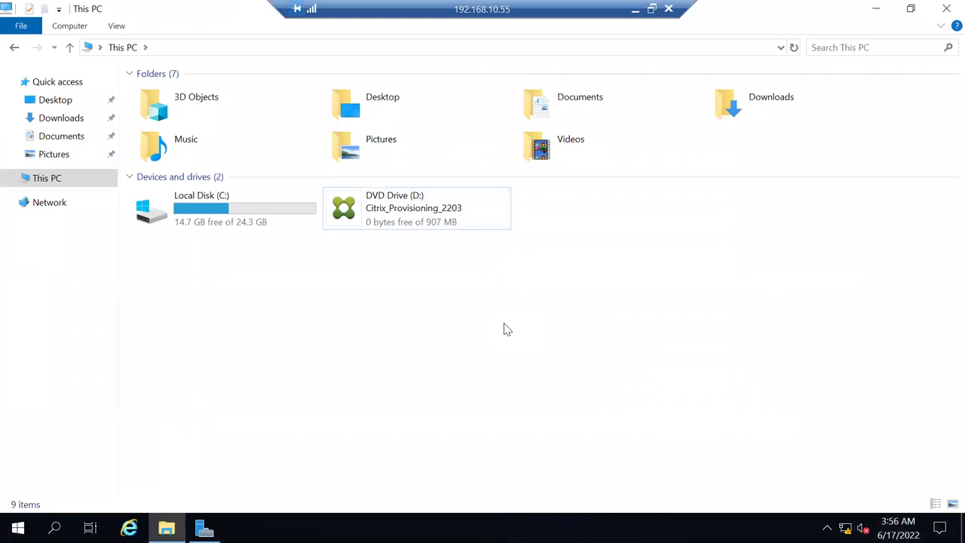
Run the Citrix_Provisioning_2203 setup from the DVD drive, approve UAC, and minimize the remote session
click(388, 217)
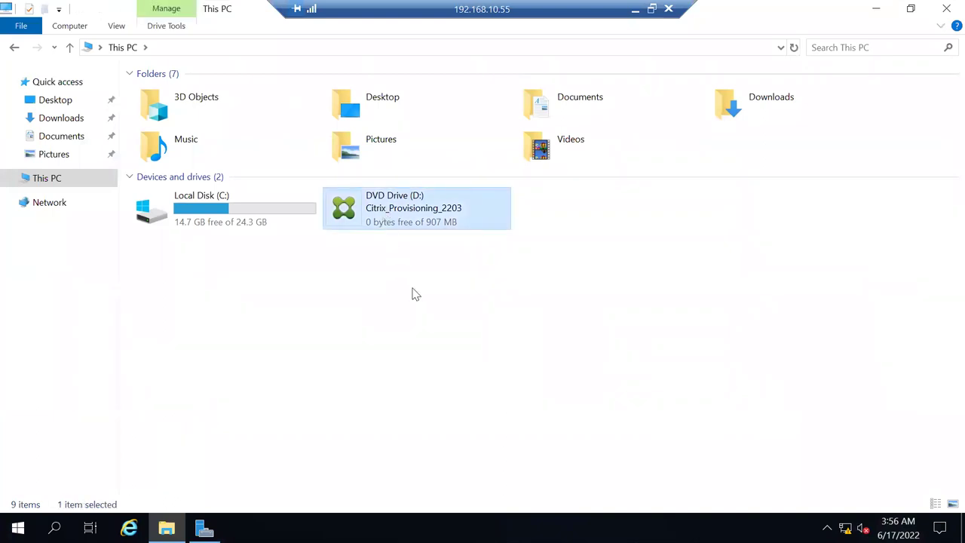
right_click(389, 215)
click(422, 228)
click(399, 359)
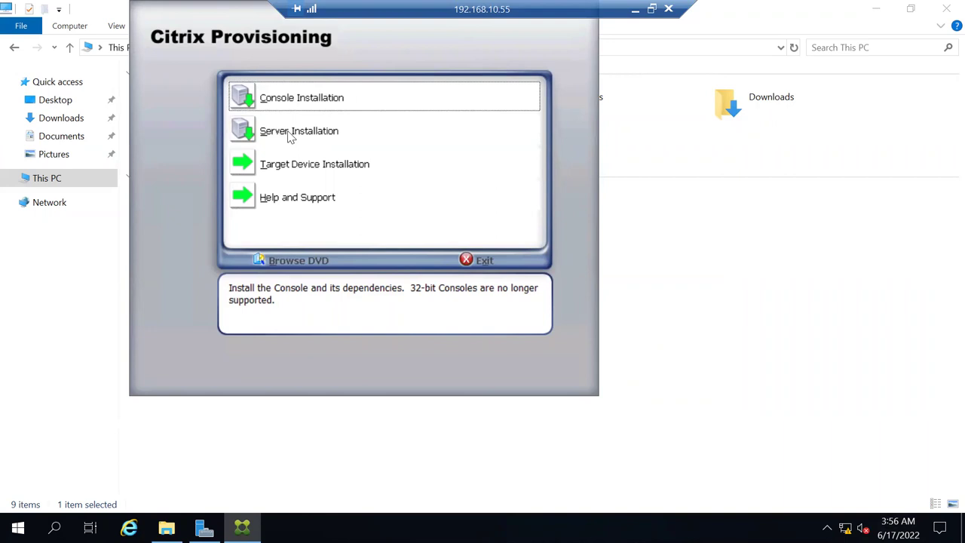
click(635, 11)
Launch the Citrix Provisioning Console on the DC virtual machine and maximize its window
mouse_move(167, 528)
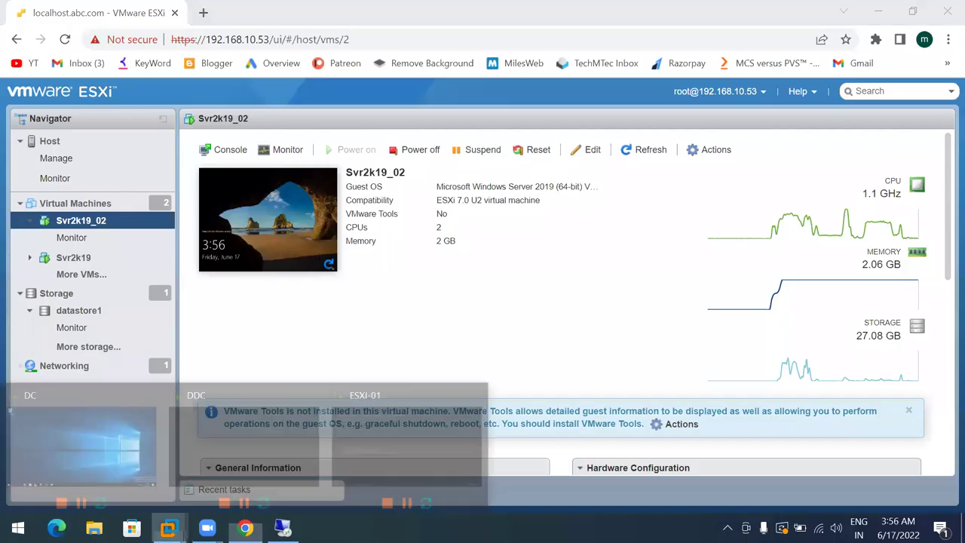
click(83, 410)
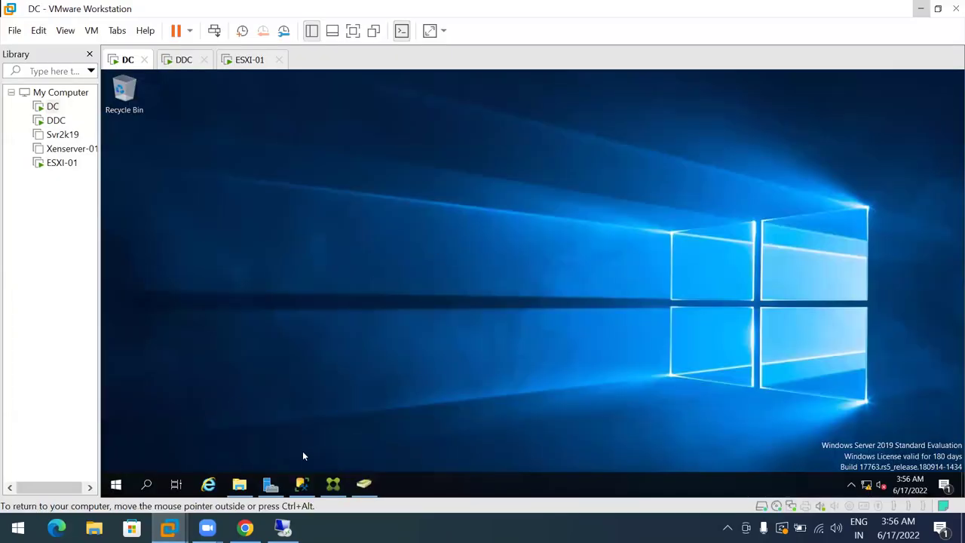
click(117, 484)
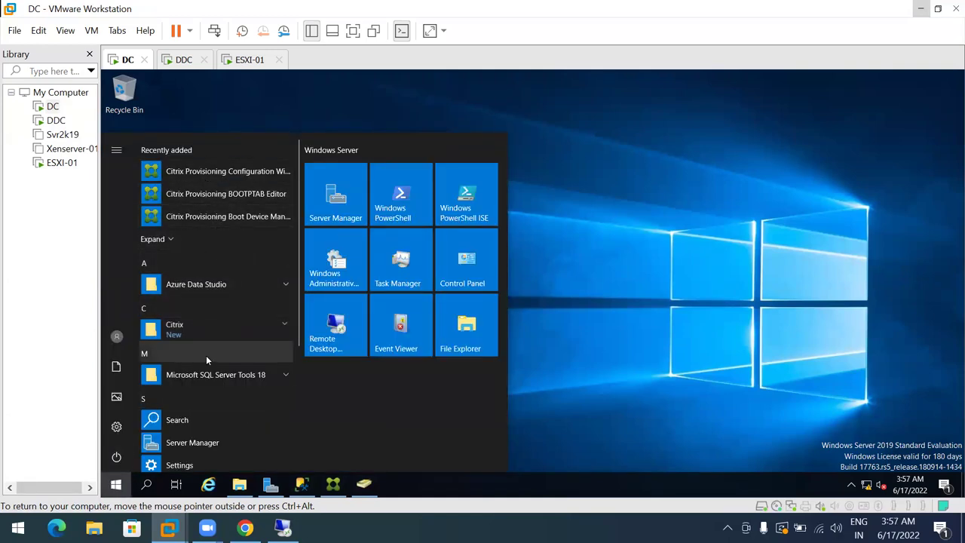
click(222, 332)
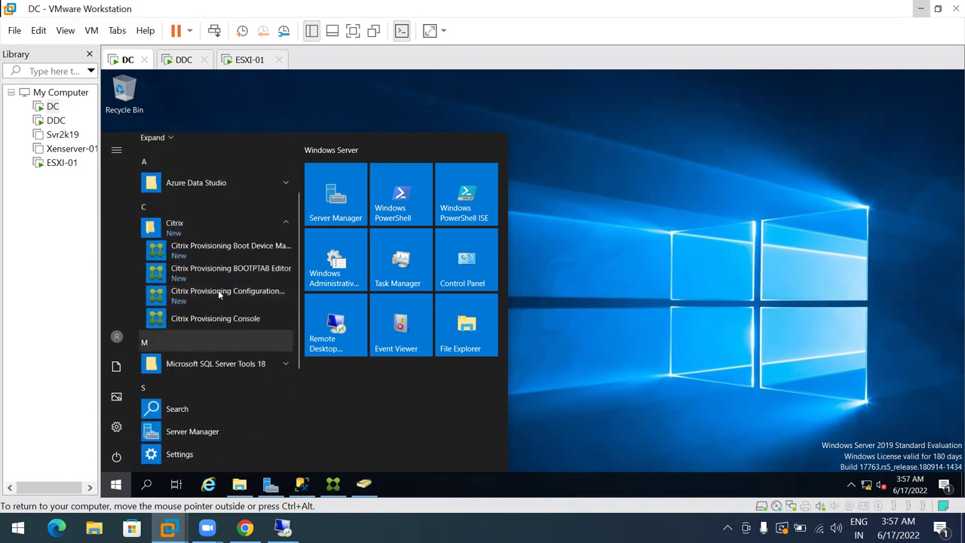
click(217, 318)
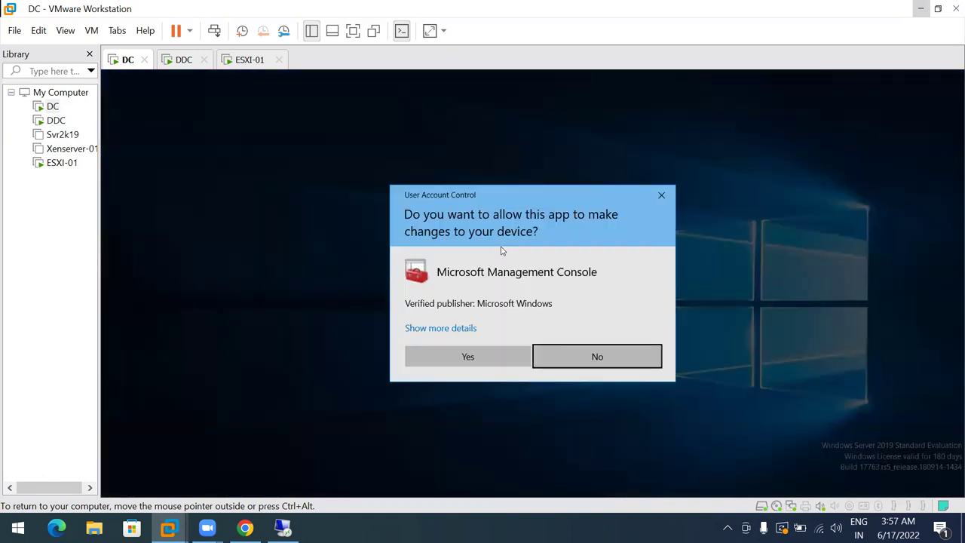
click(466, 358)
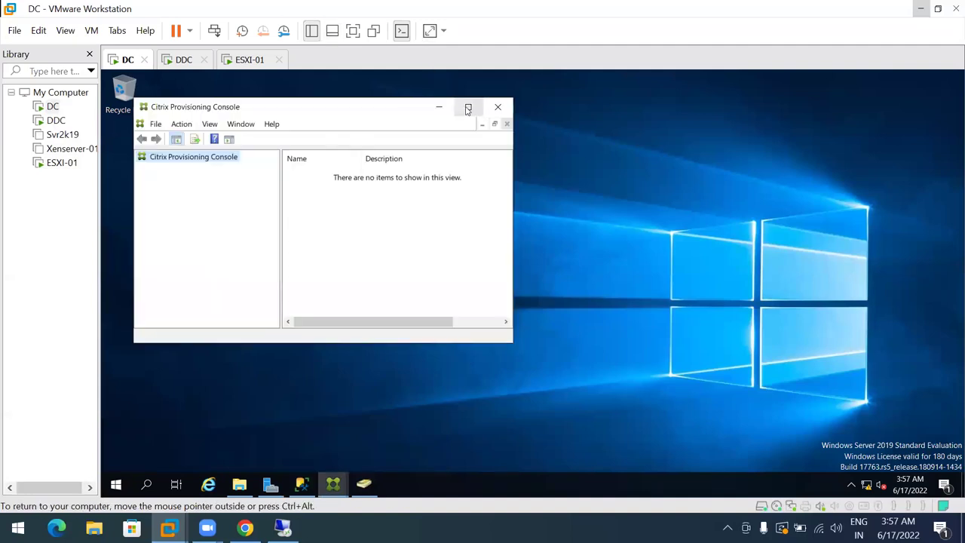
click(467, 108)
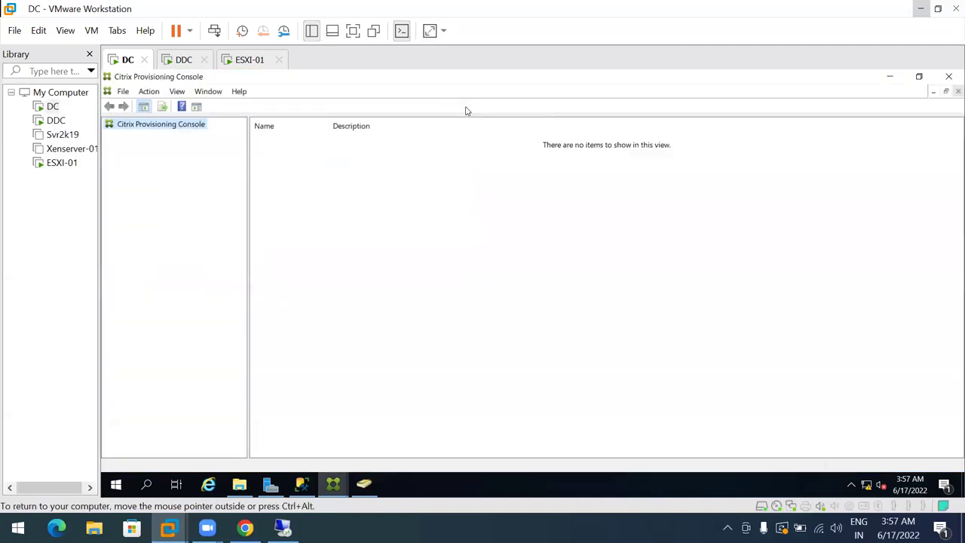
Connect the console to the farm at 192.168.10.10 with auto-login enabled
right_click(167, 130)
click(191, 136)
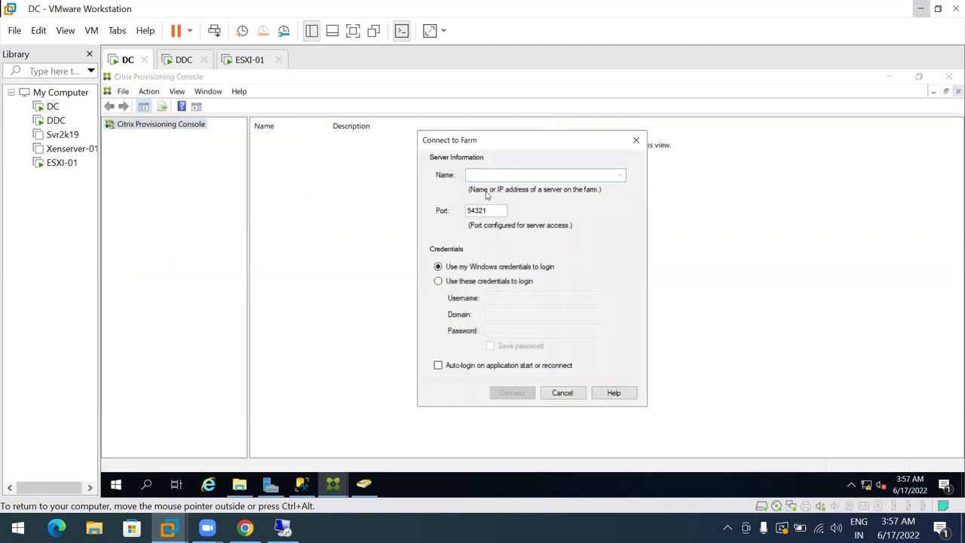
text(192.168.10.10)
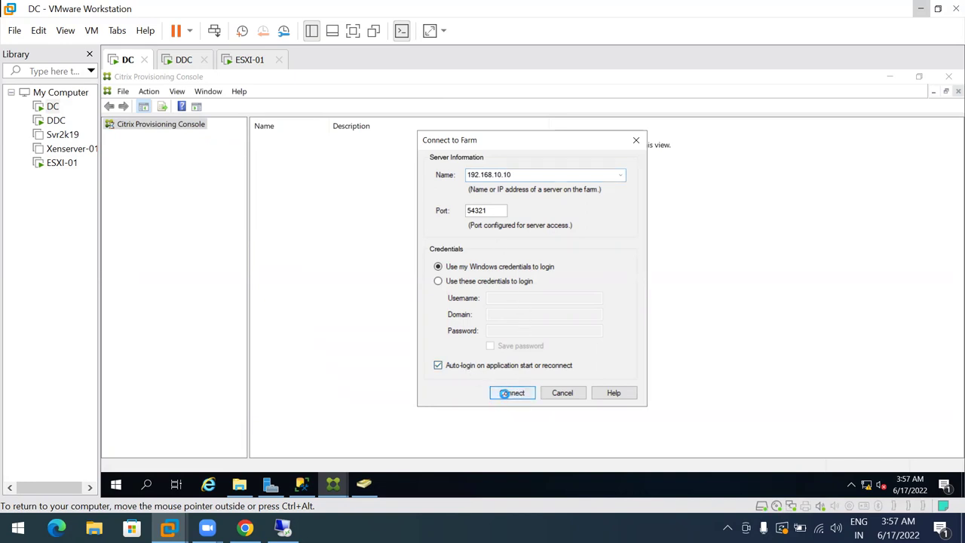
click(509, 394)
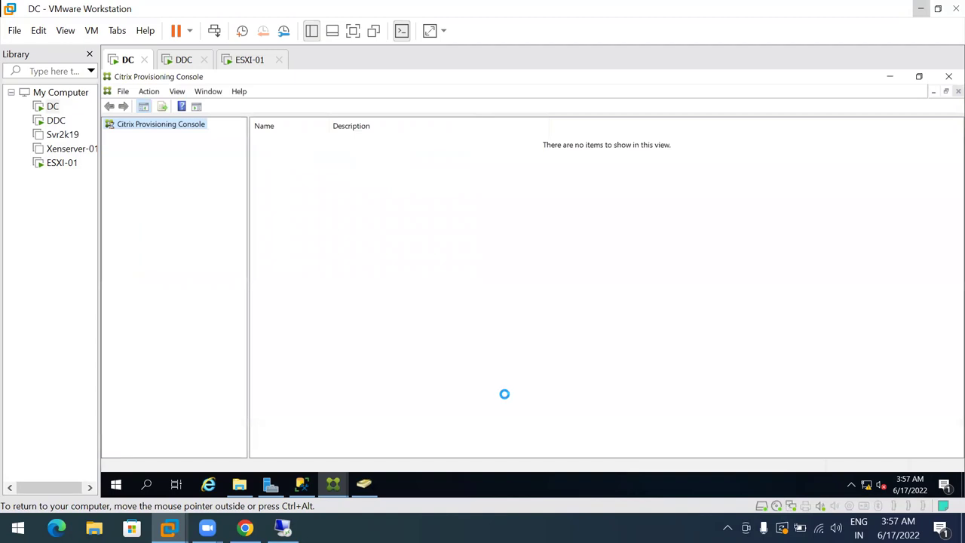
Bring the connected provisioning console window forward and expand Indore-Farm
mouse_move(332, 483)
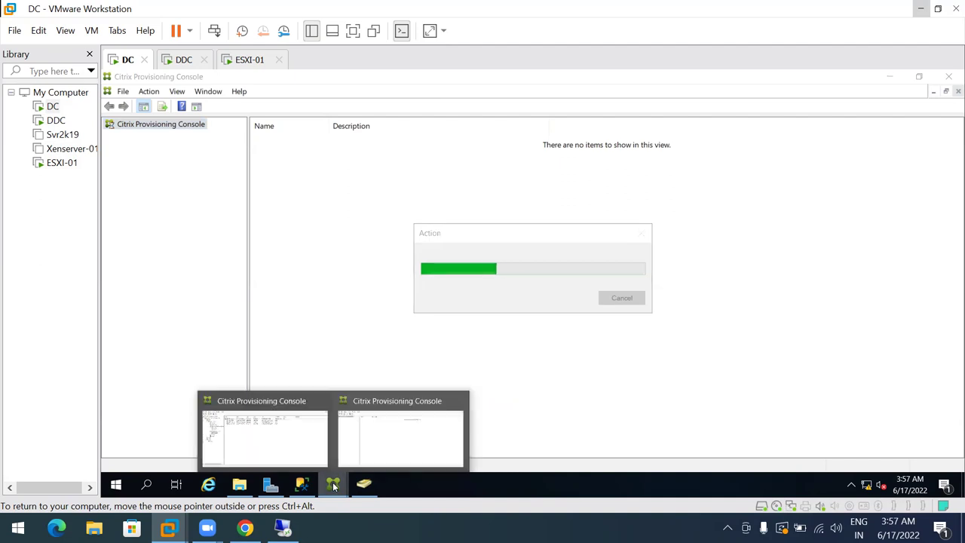
click(264, 419)
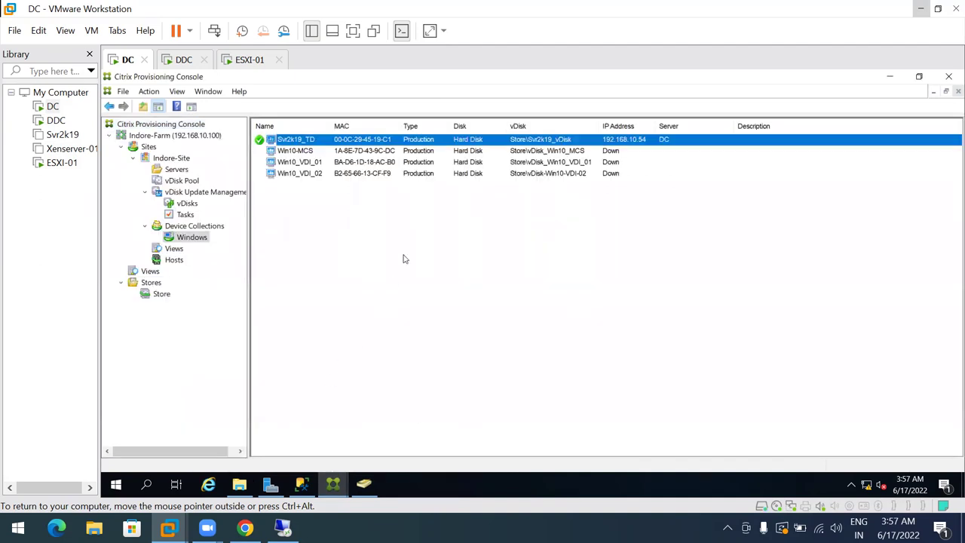
click(150, 136)
mouse_move(334, 482)
click(396, 438)
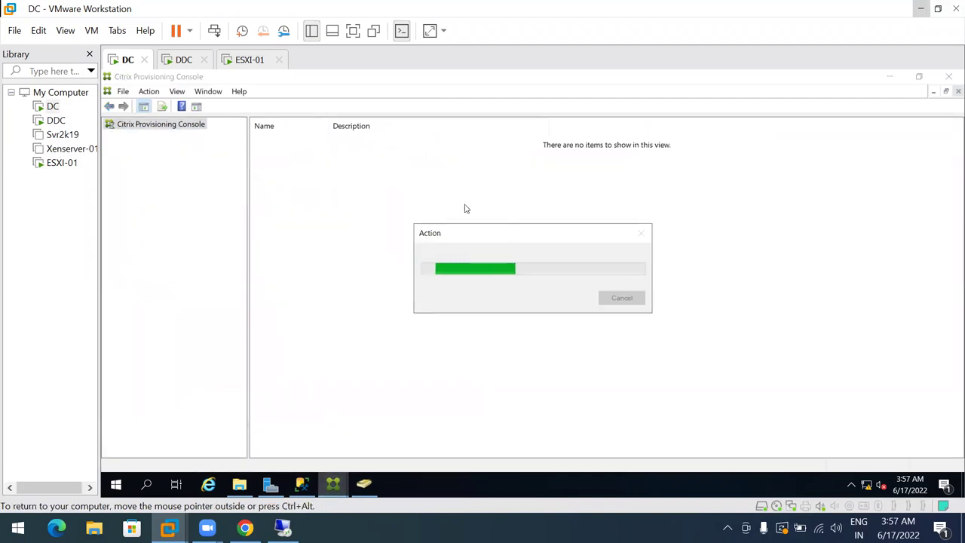
mouse_move(334, 483)
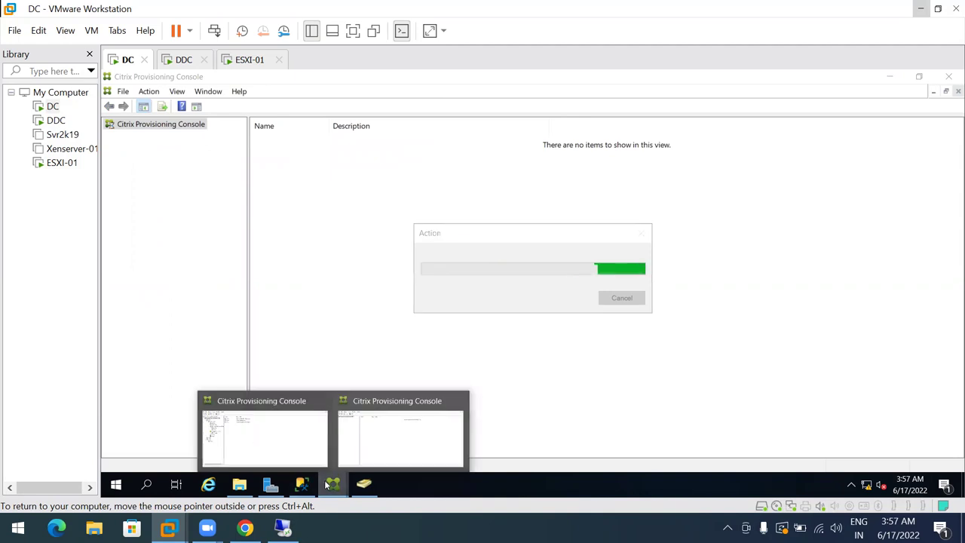
click(260, 431)
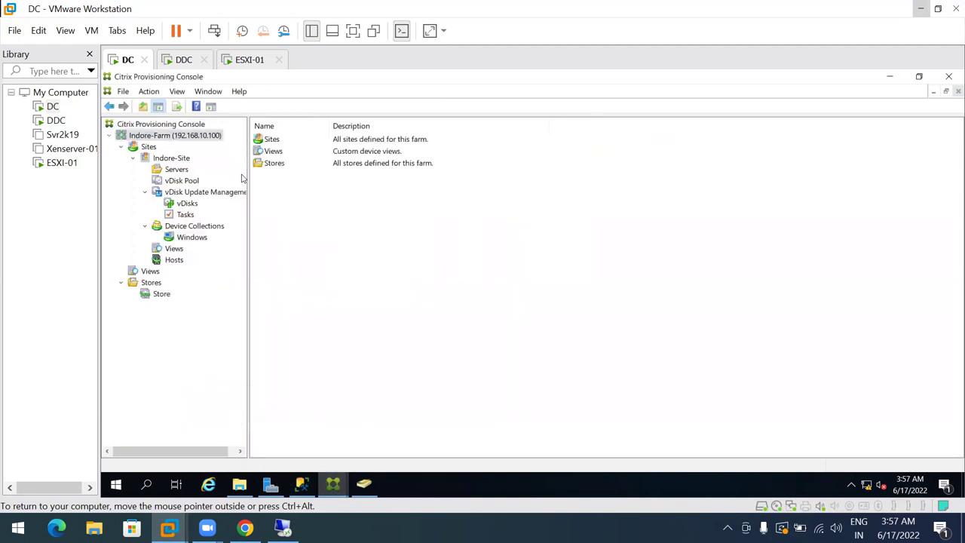
Review Indore-Site's vDisk Pool, Windows collection devices Svr2k19_TD and Win10-MCS, and the farm's stores
click(148, 147)
click(162, 159)
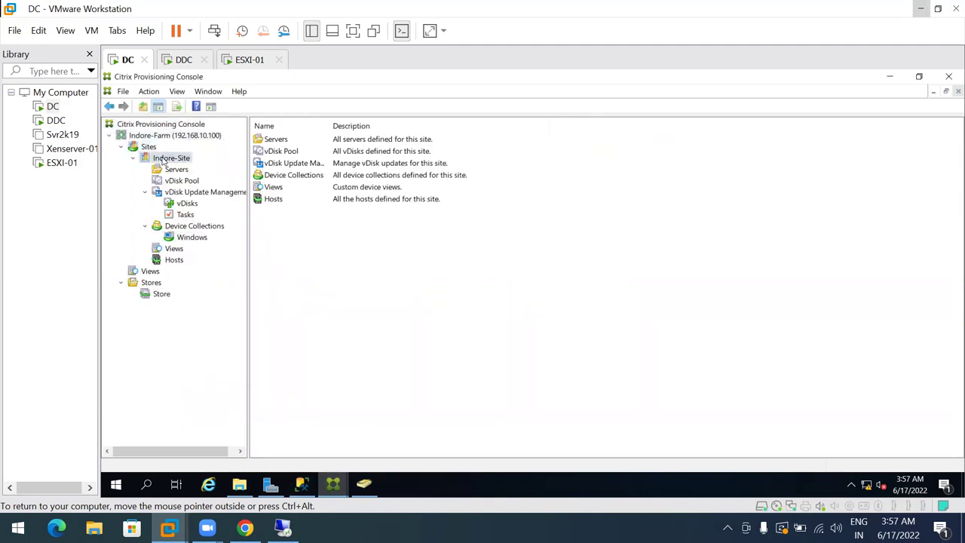
click(183, 203)
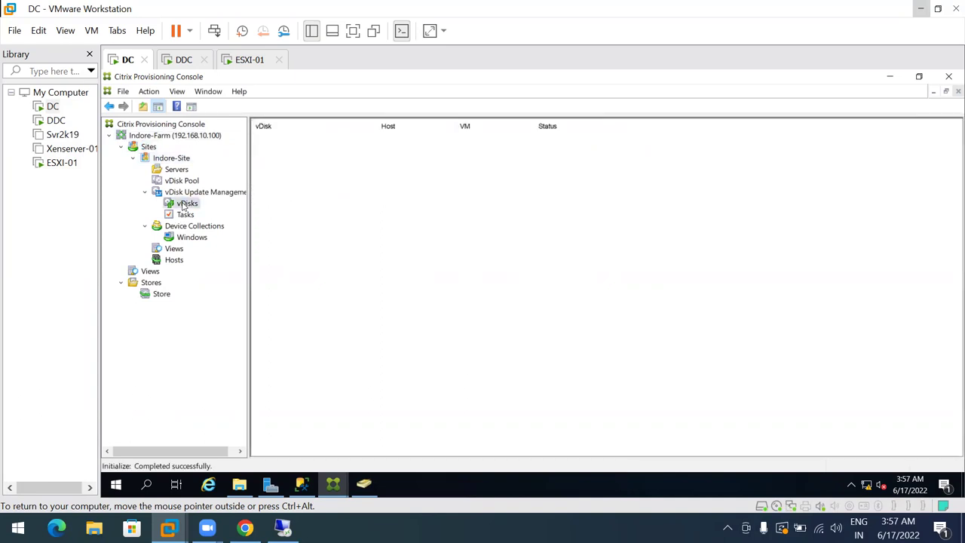
click(181, 182)
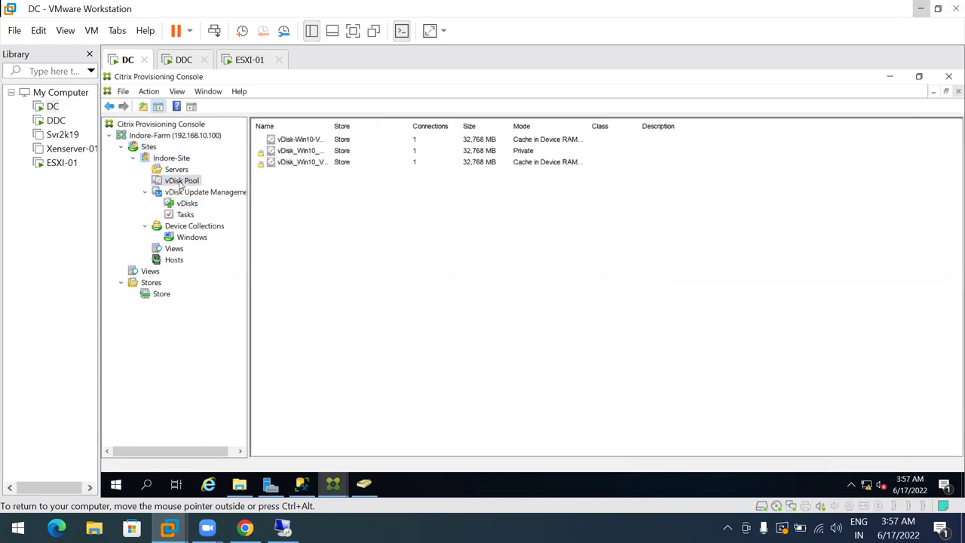
click(192, 237)
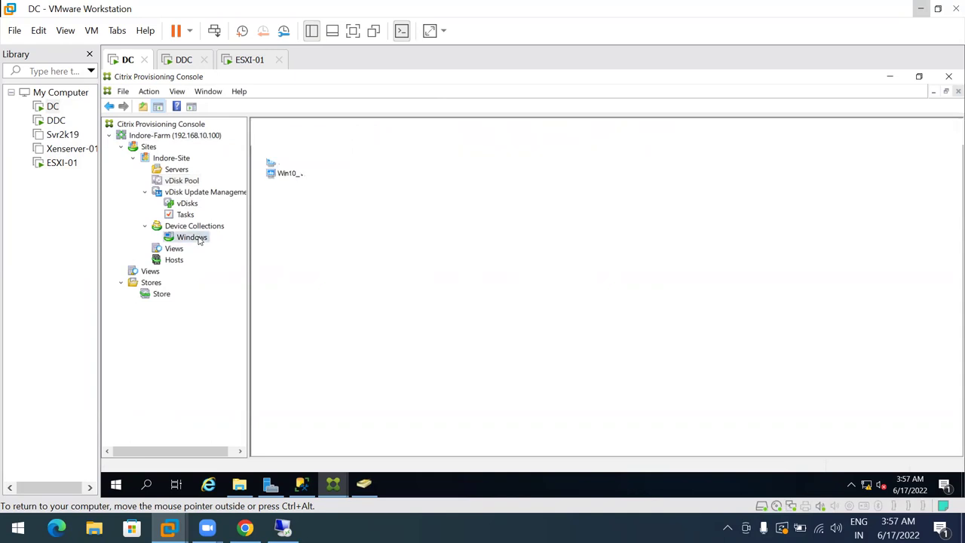
click(300, 142)
click(299, 151)
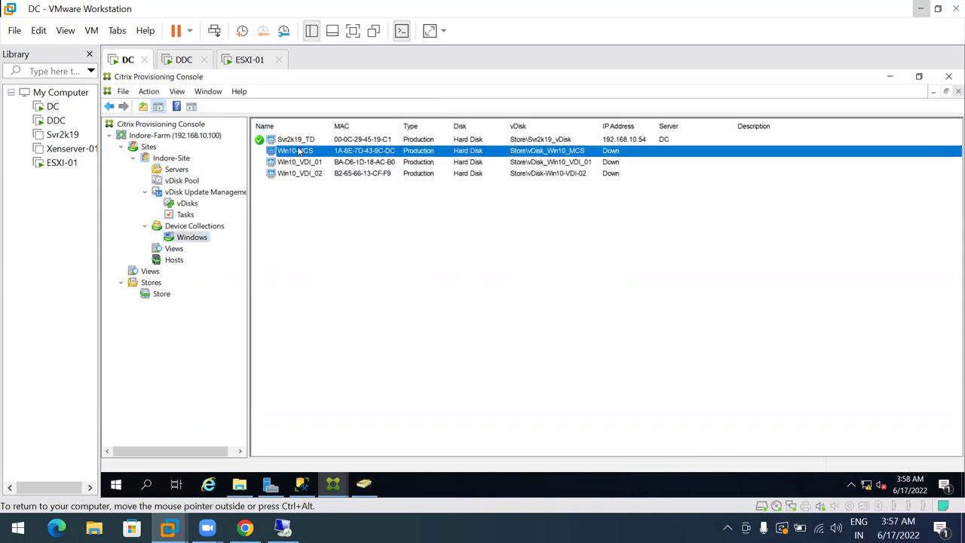
key(Up)
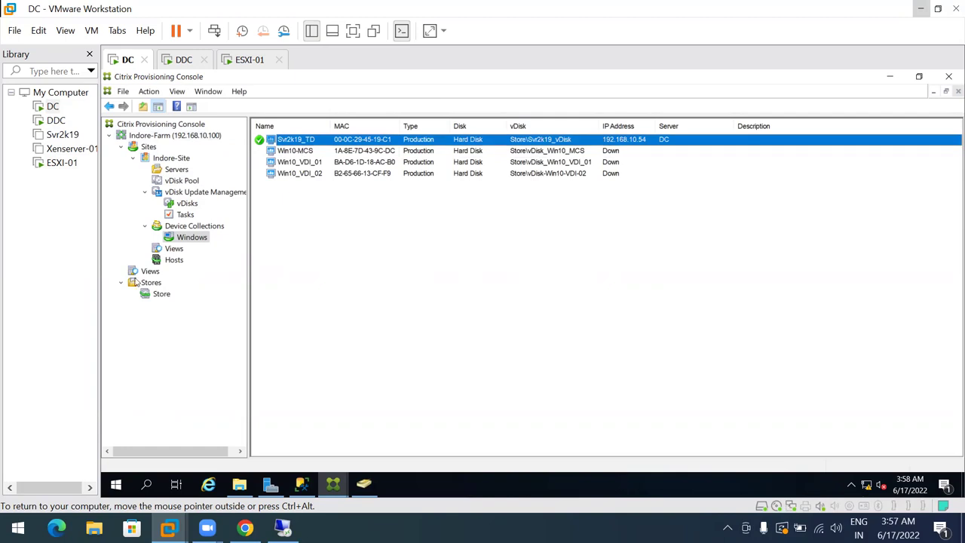
click(143, 283)
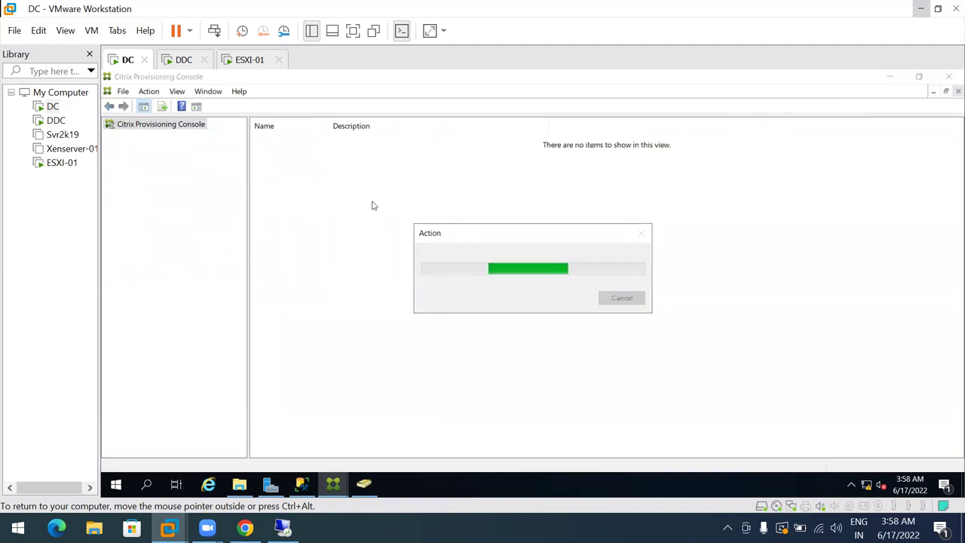
Start the Target Device Installation from the Citrix Provisioning autorun menu
mouse_move(301, 483)
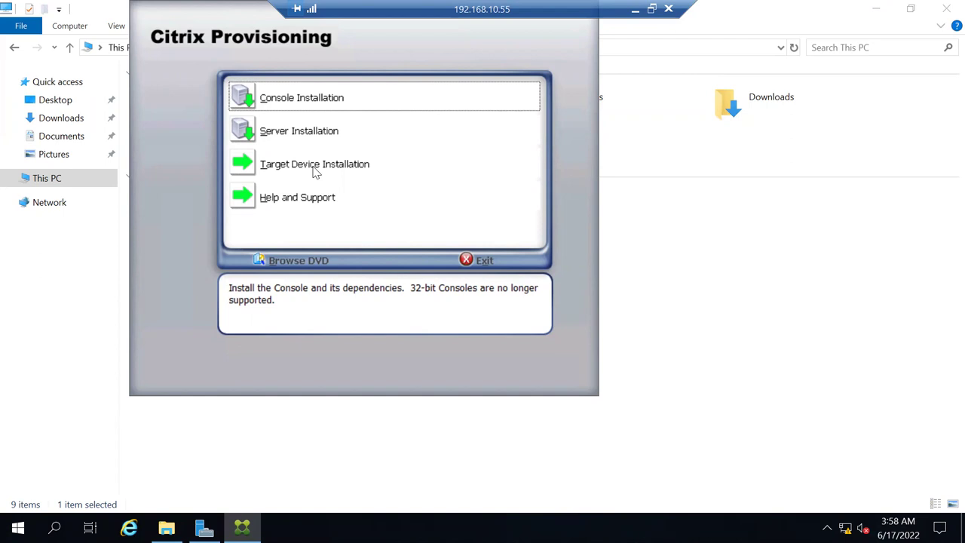
click(294, 169)
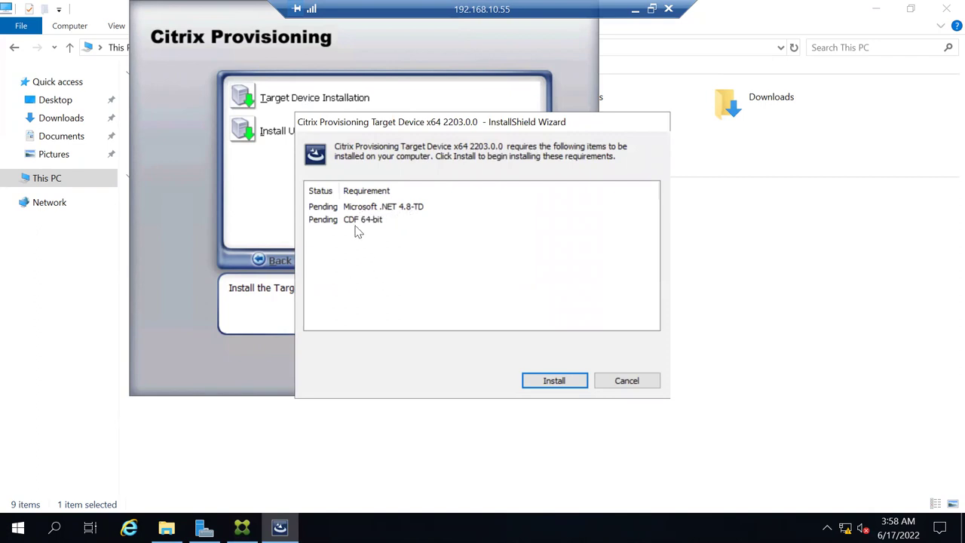
Install the .NET 4.8 and CDF prerequisites, accepting the .NET license, then minimize the remote session
click(553, 380)
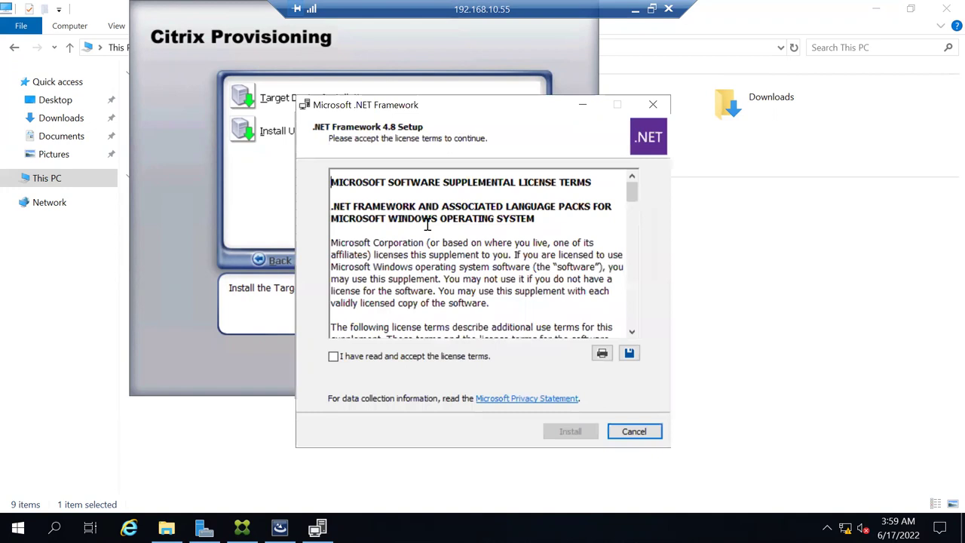
click(369, 355)
click(576, 434)
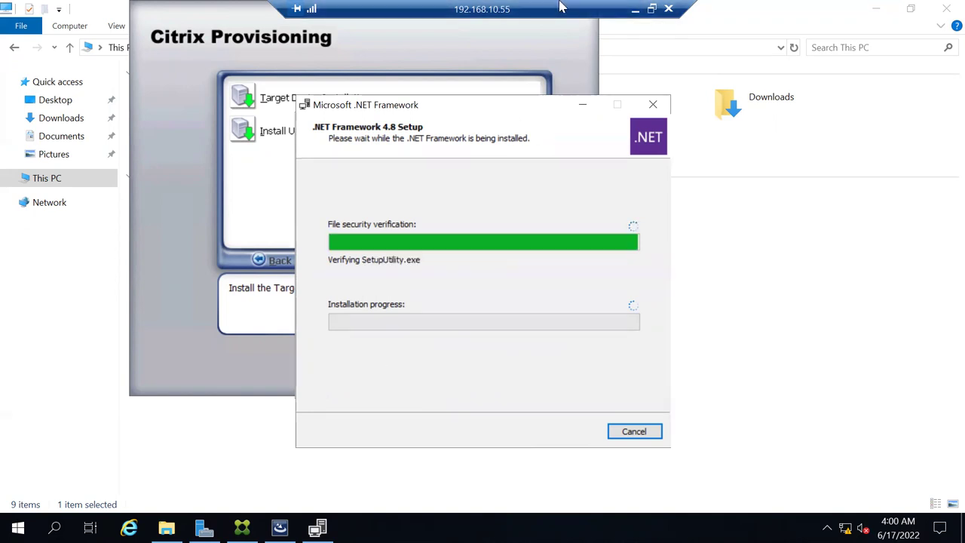
click(634, 9)
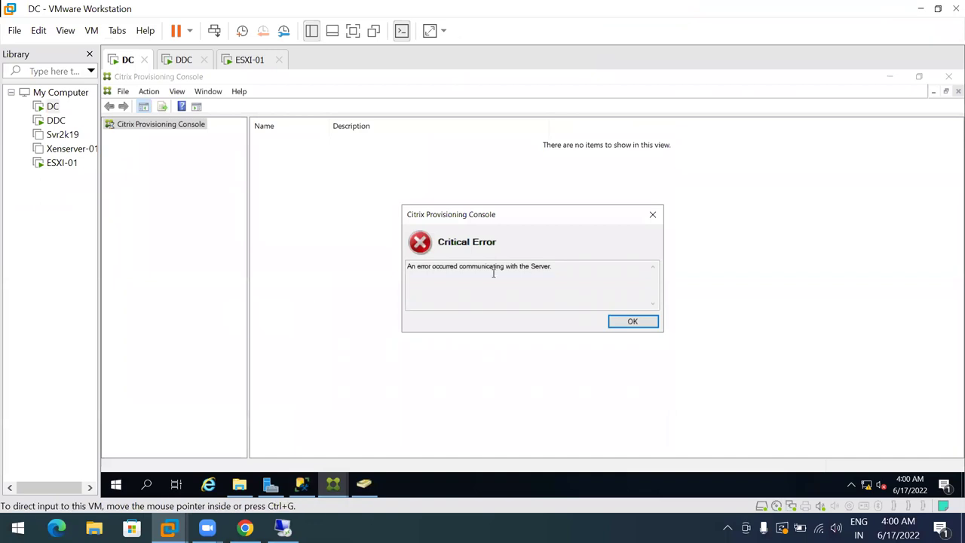
Dismiss the server communication error, cancel Connect to Farm, and relaunch the Citrix Provisioning Console
click(628, 327)
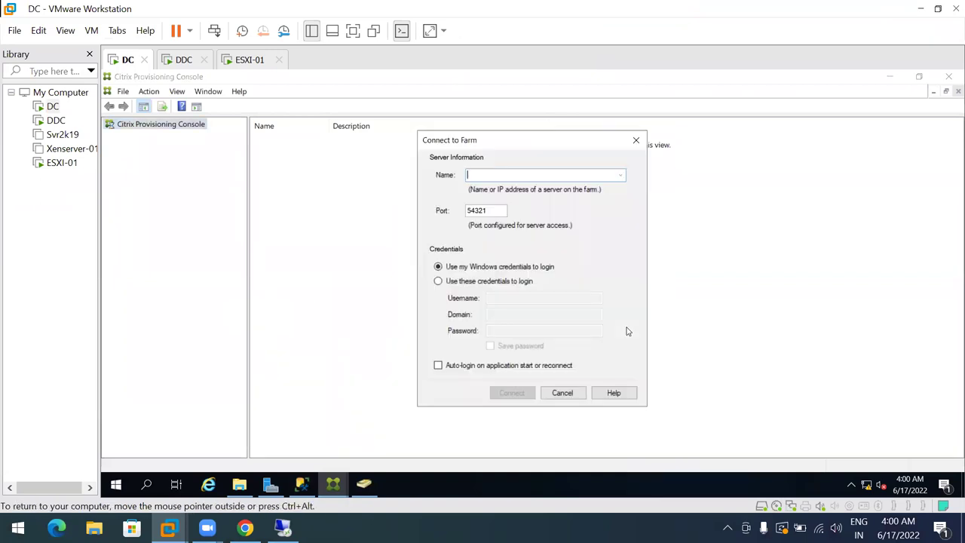
click(561, 393)
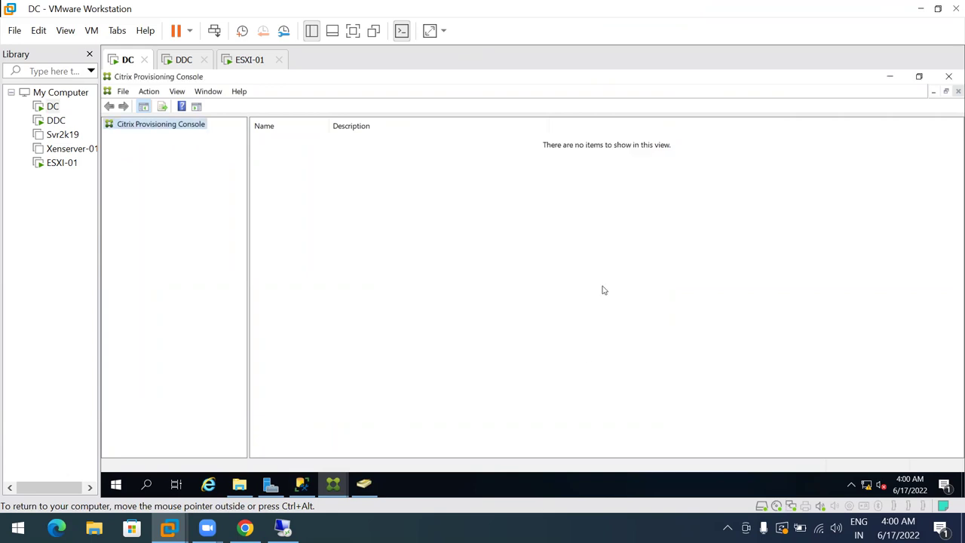
click(950, 77)
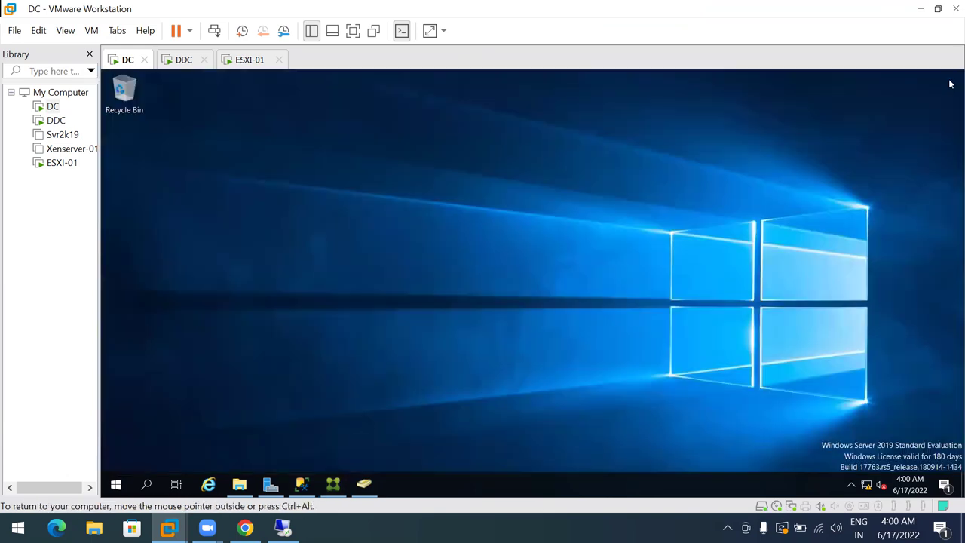
click(333, 484)
Check the Private vDisk in the vDisk Pool, the DC server, and the XCP-NG-01 host
click(173, 181)
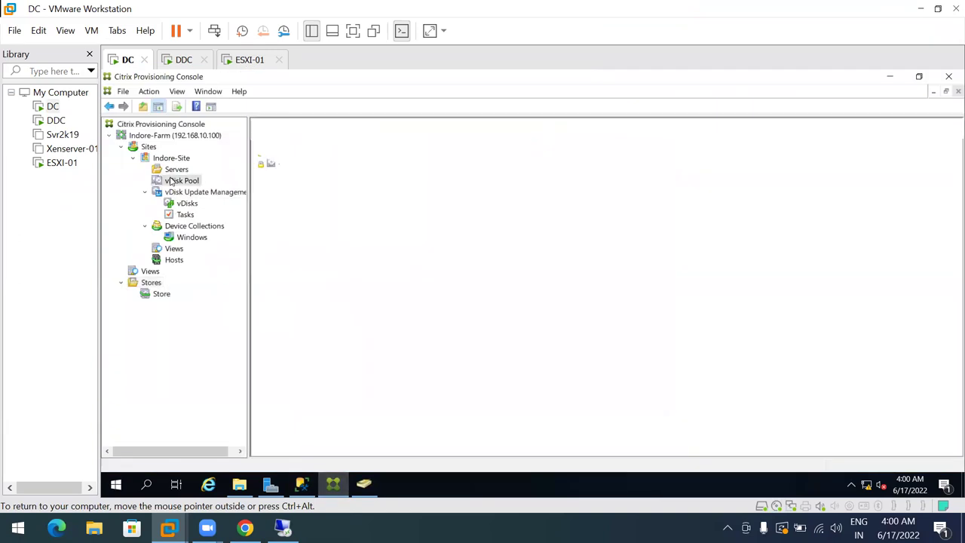
click(297, 151)
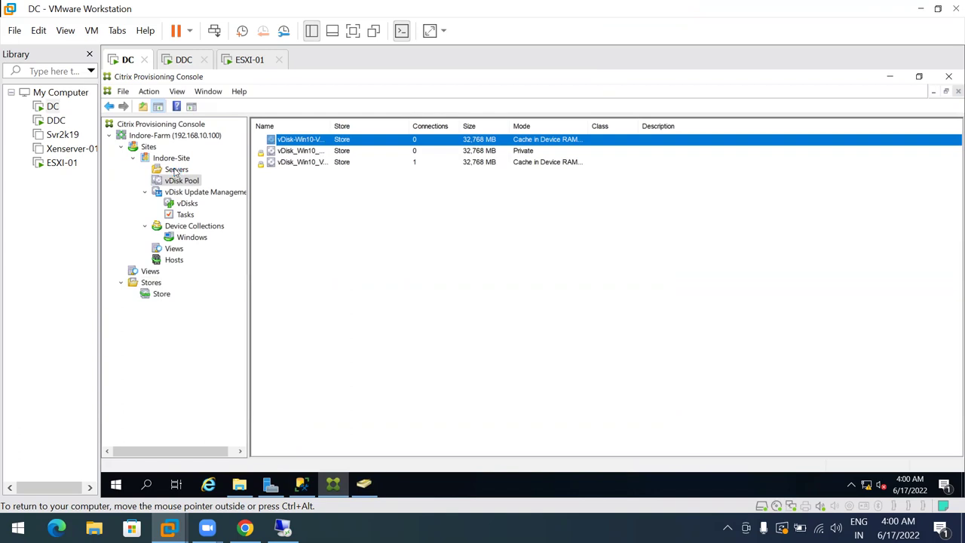
click(176, 170)
click(290, 141)
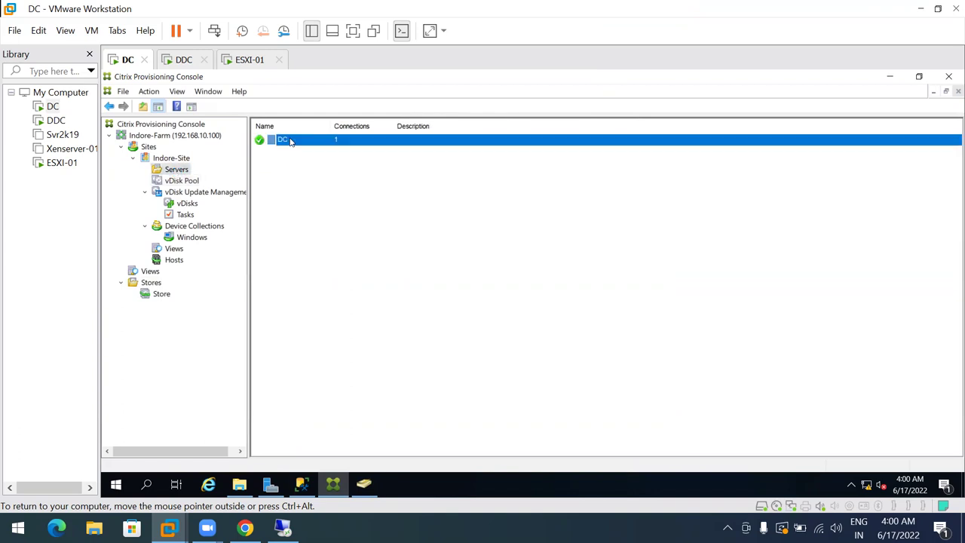
drag(354, 125, 370, 125)
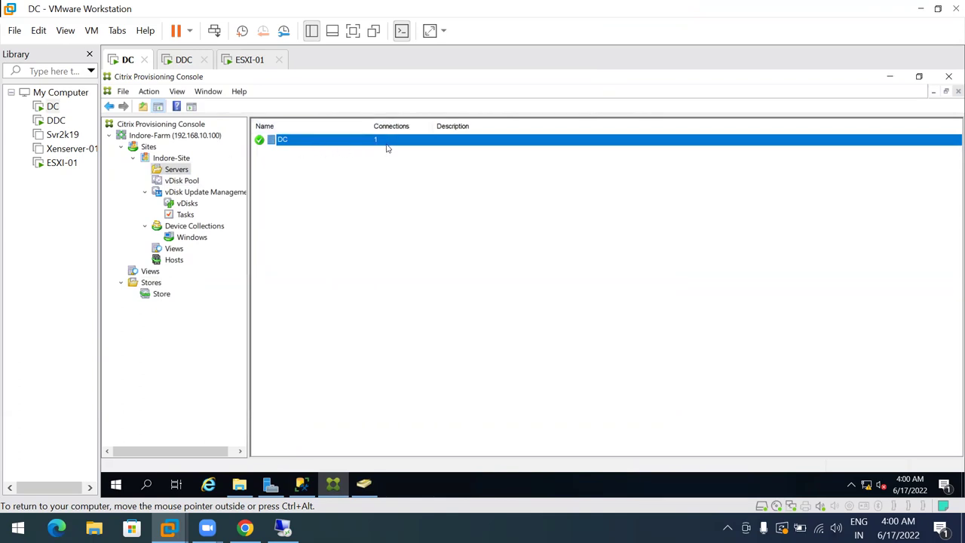
click(172, 260)
click(292, 143)
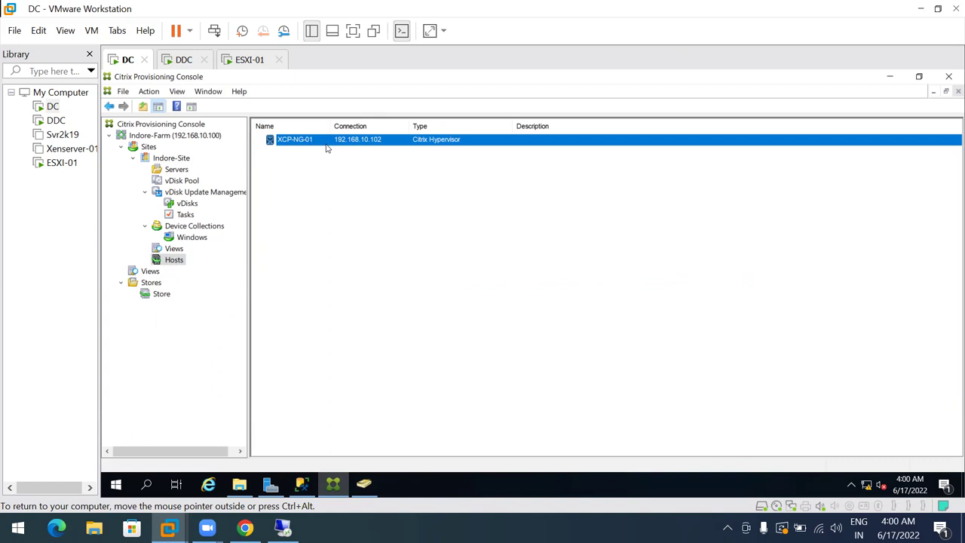
Start adding a new virtual host connection of type VMware vSphere/ESX
right_click(170, 261)
click(208, 266)
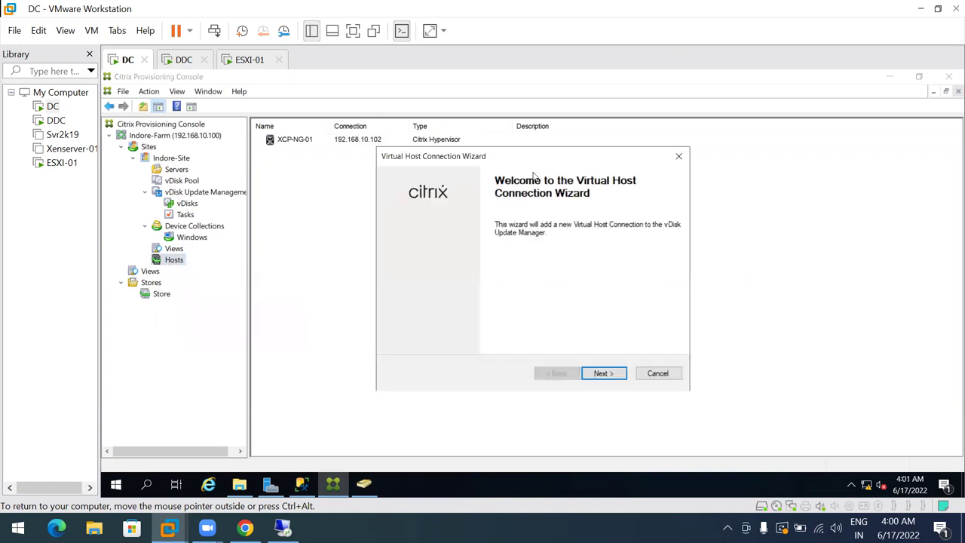
click(611, 374)
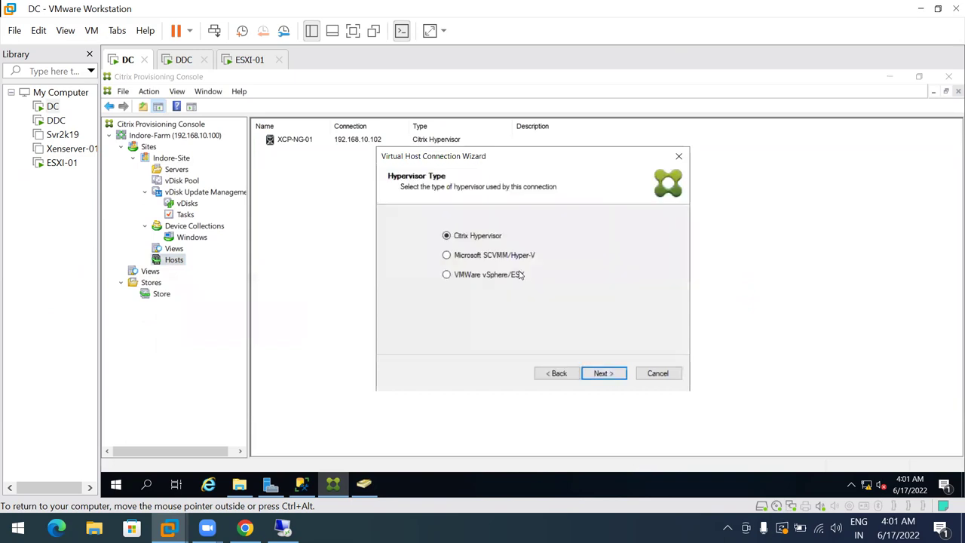
click(469, 278)
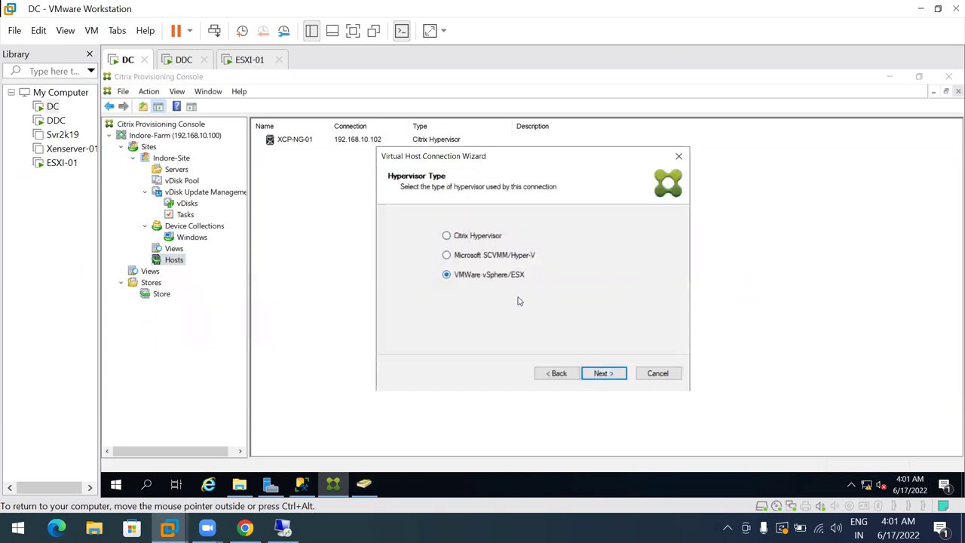
click(594, 374)
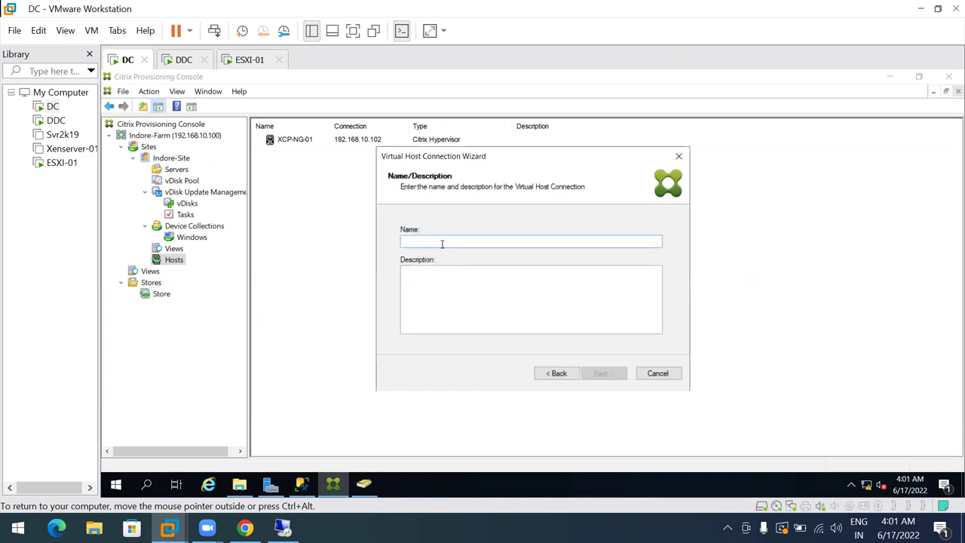
Name the host connection ESXi-01 and set its address to 192.168.10.53
text(Vmware)
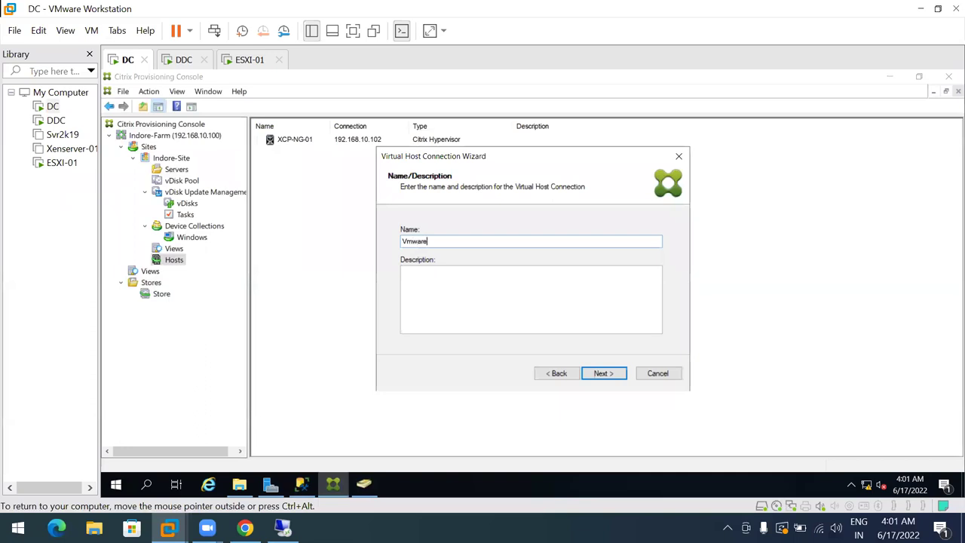
key(BackSpace)
key(BackSpace)
key(BackSpace)
key(BackSpace)
key(BackSpace)
text(ESXi-01)
click(609, 377)
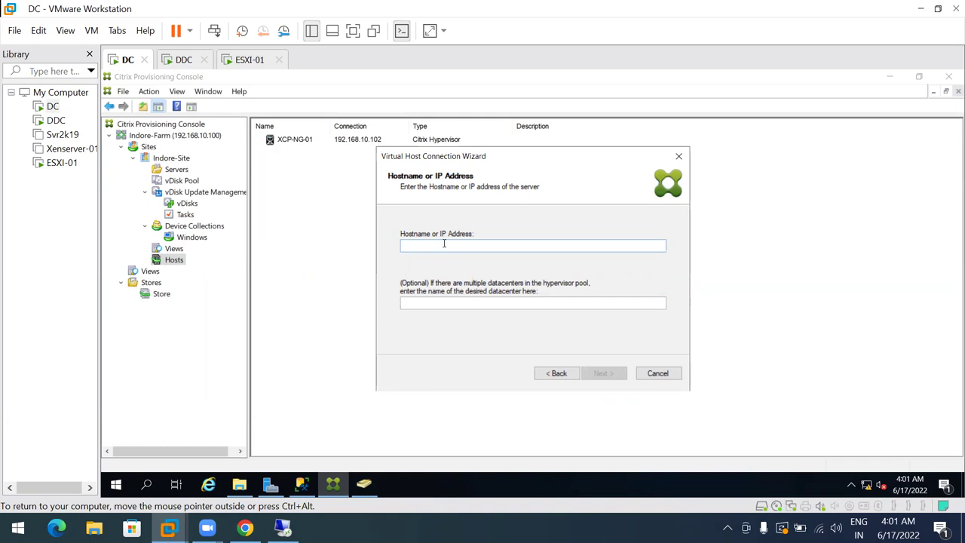
text(192.168.10.53)
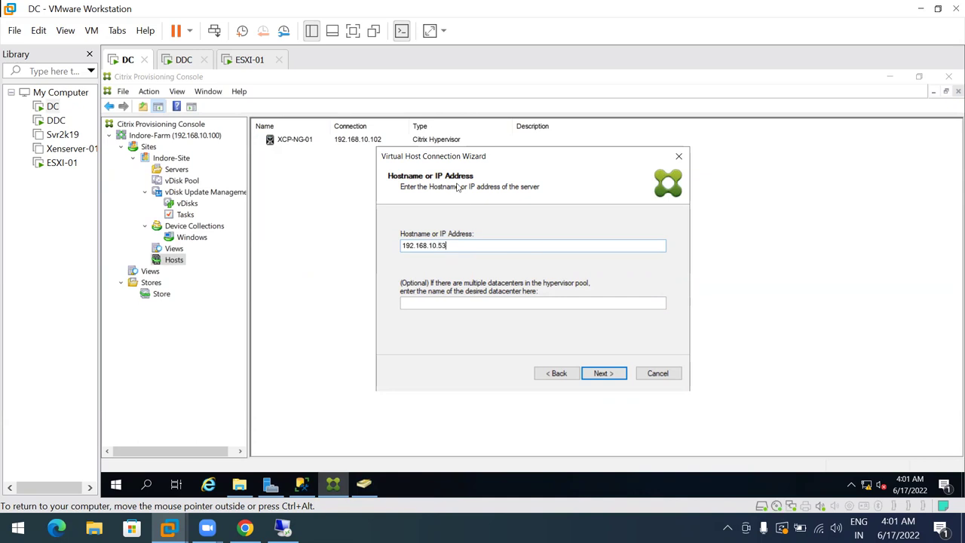
click(603, 373)
Let .NET 4.8 setup close Server Manager, move its window aside, and minimize the remote session
click(301, 430)
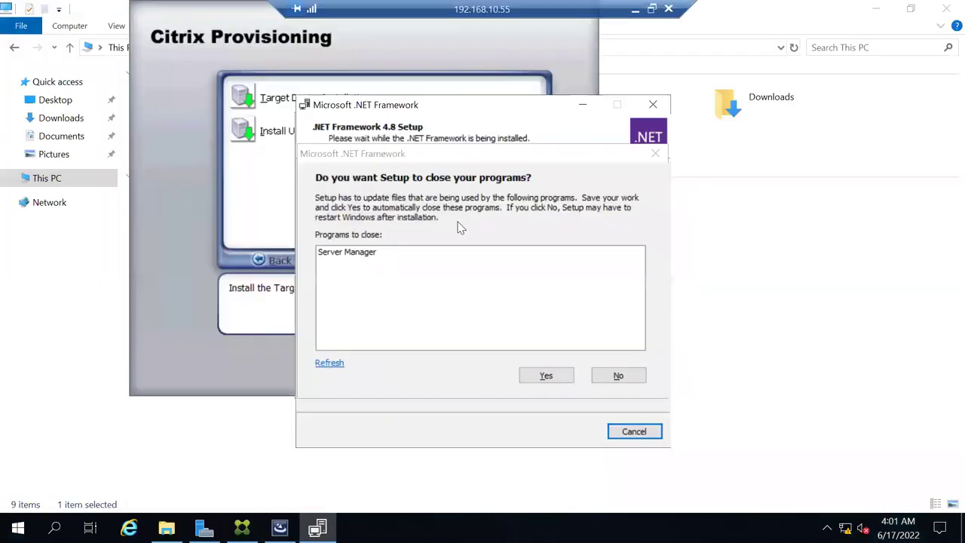
click(368, 255)
click(530, 375)
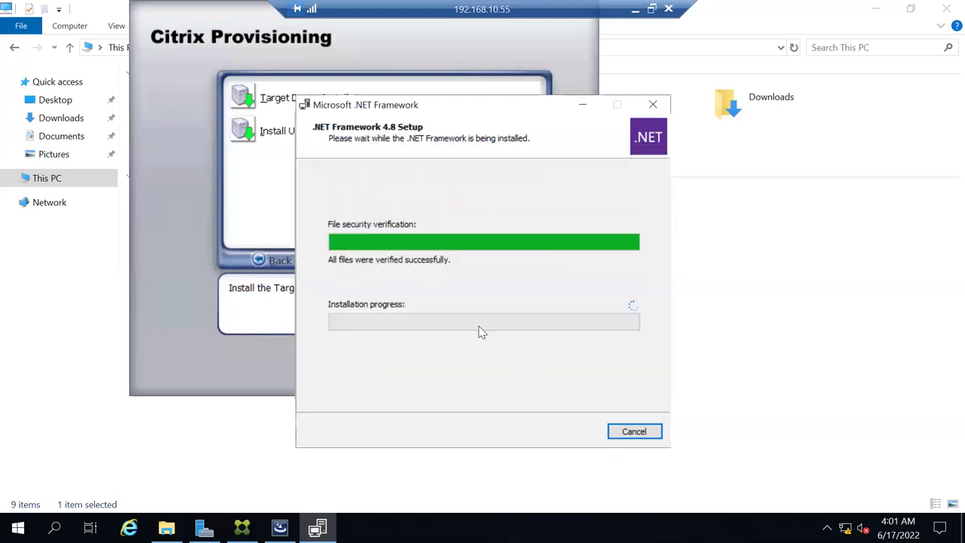
drag(363, 109, 534, 125)
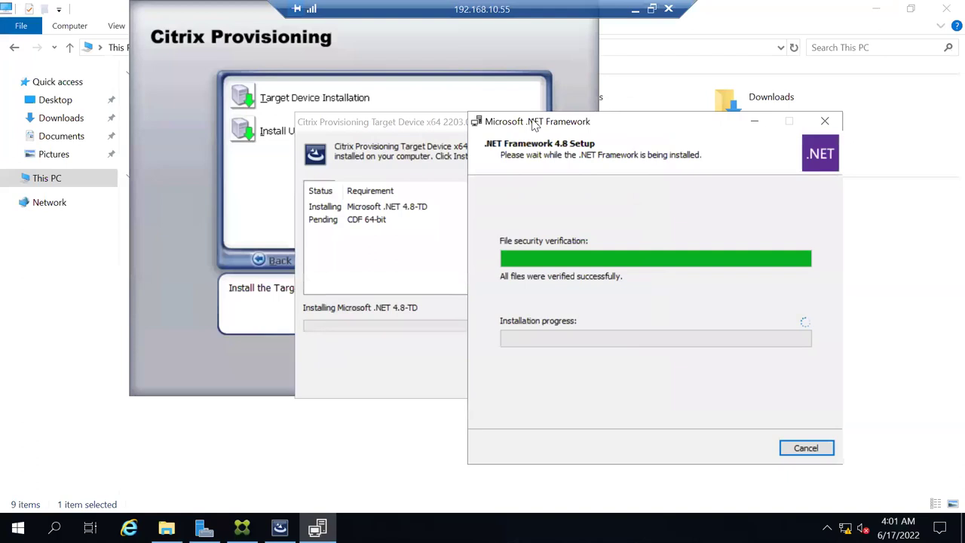
click(633, 12)
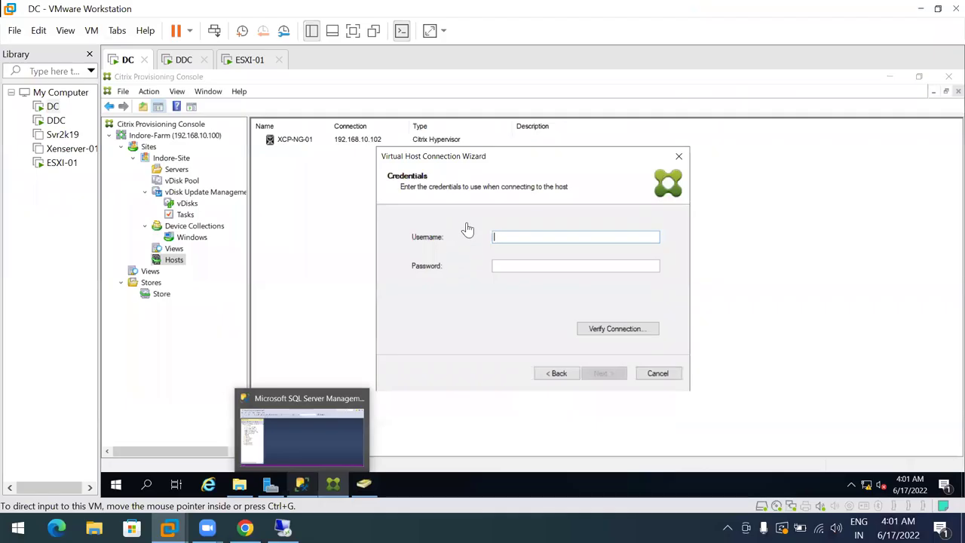
Enter the ESXi host's admin username and password and verify the connection
click(519, 239)
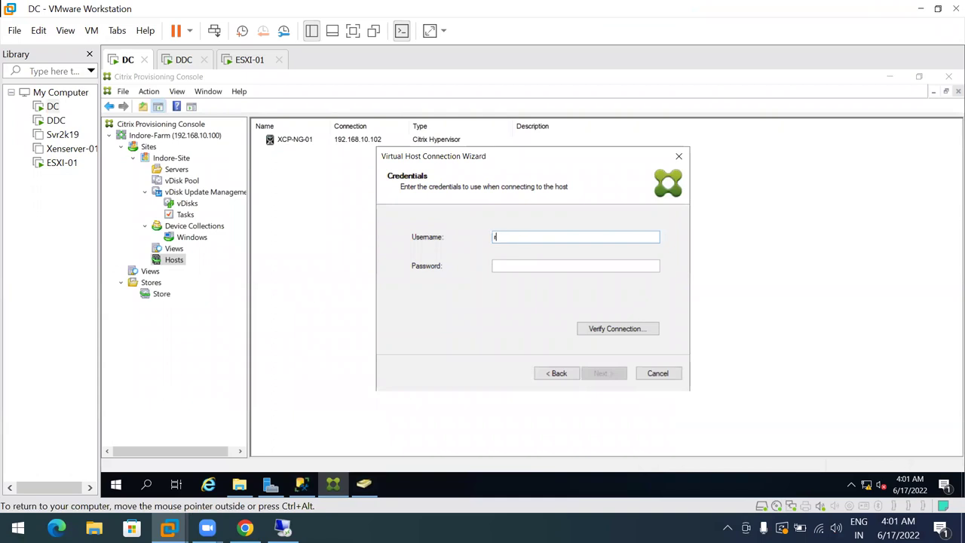
key(Tab)
text(1)
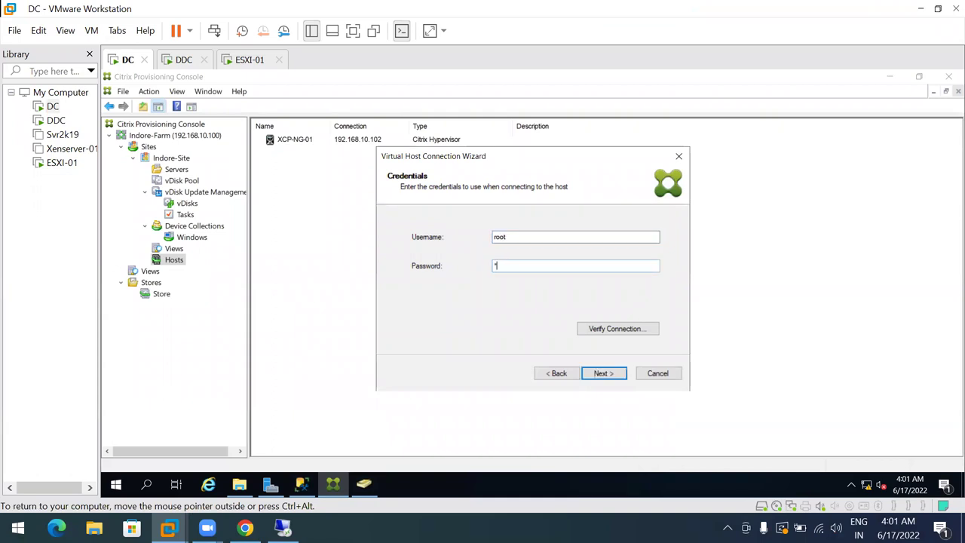
text(23)
click(601, 330)
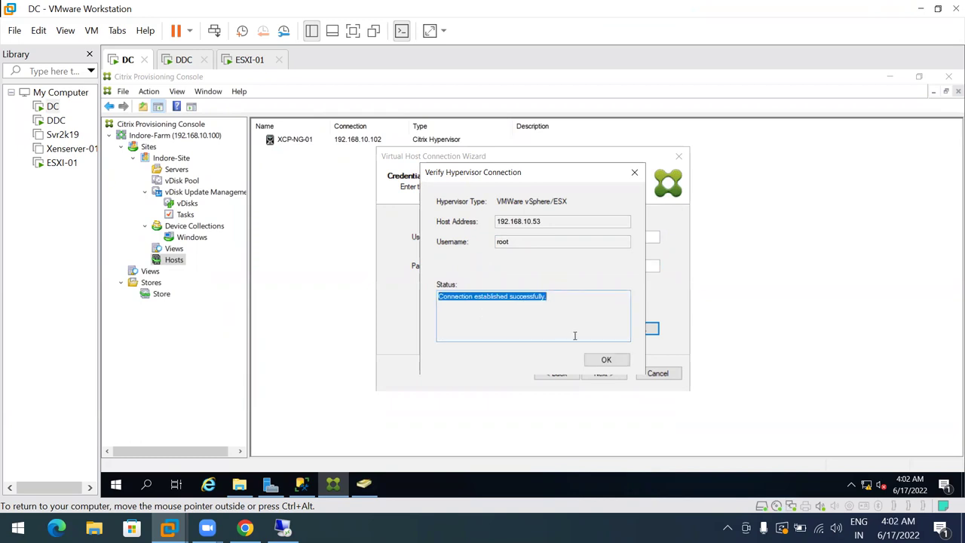
click(603, 359)
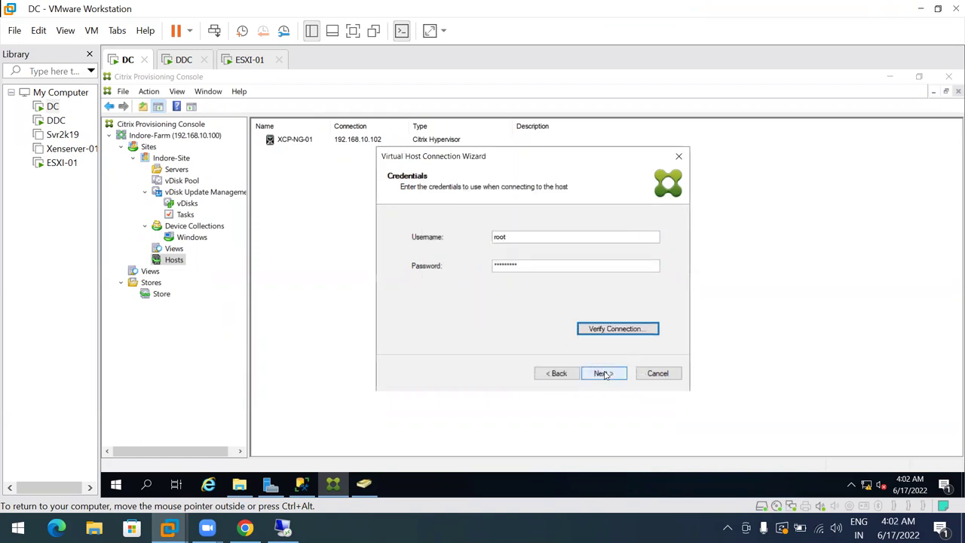
Finish adding the ESXi-01 host, select it, and bring up the Svr2k19_02 ESXi page
click(604, 373)
click(604, 374)
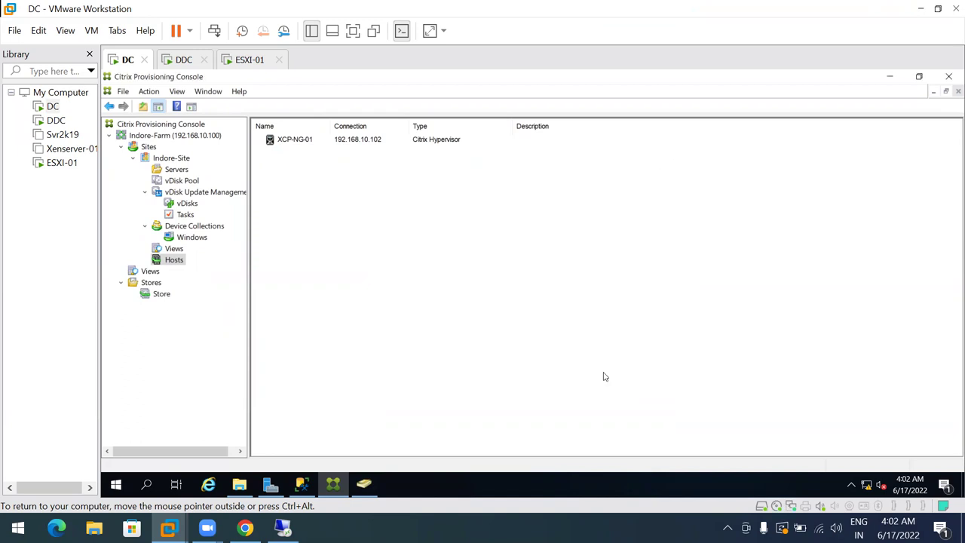
click(289, 145)
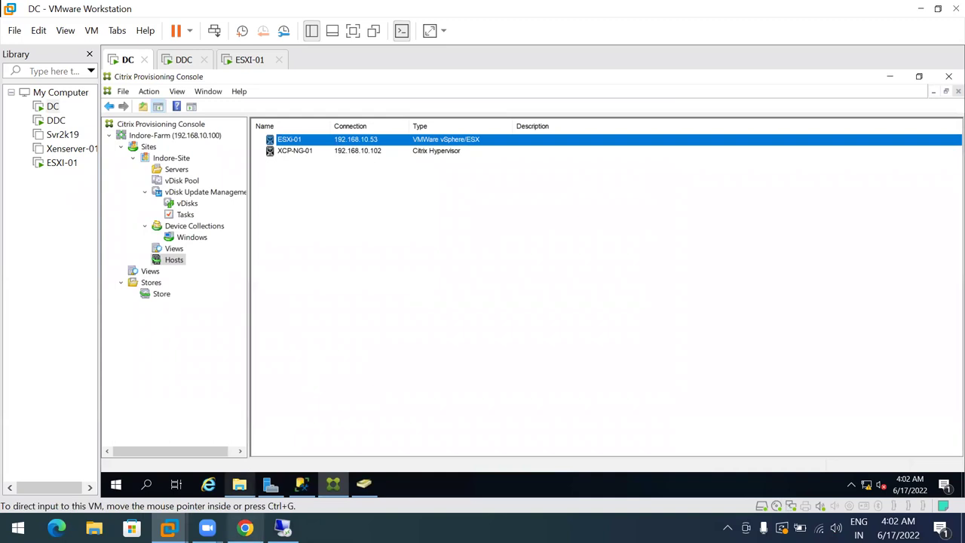
click(245, 528)
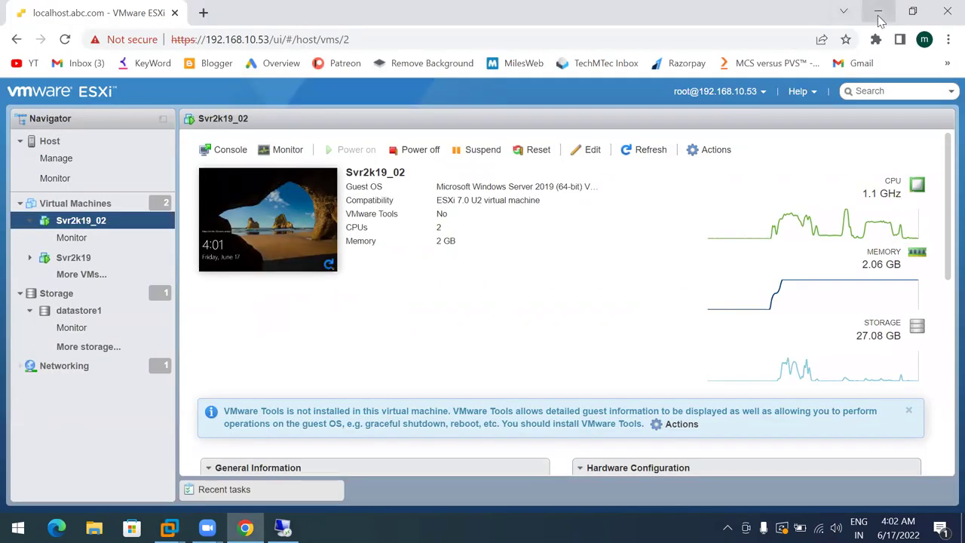
Hide the ESXi page and move the .NET 4.8 setup right and the Citrix wizard left
click(877, 13)
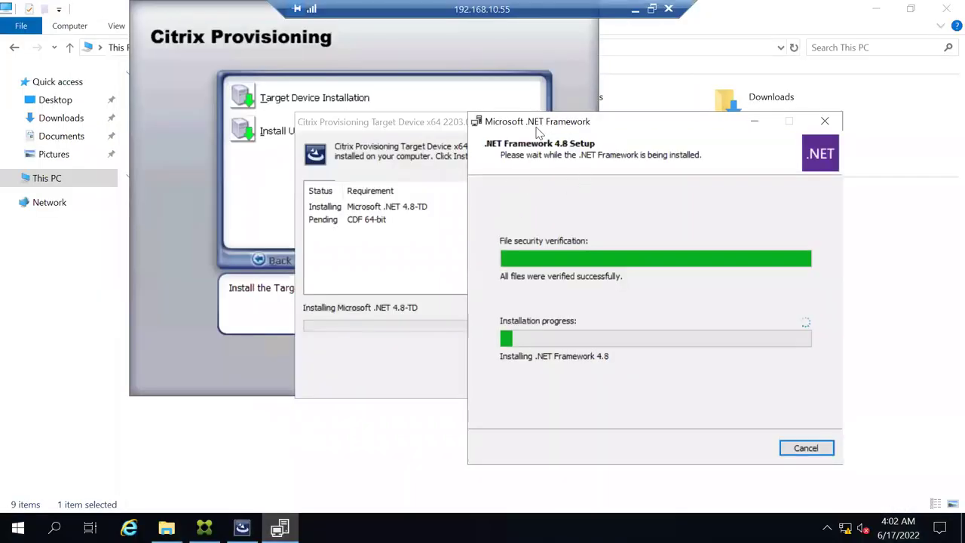
drag(534, 128, 595, 118)
drag(446, 128, 278, 110)
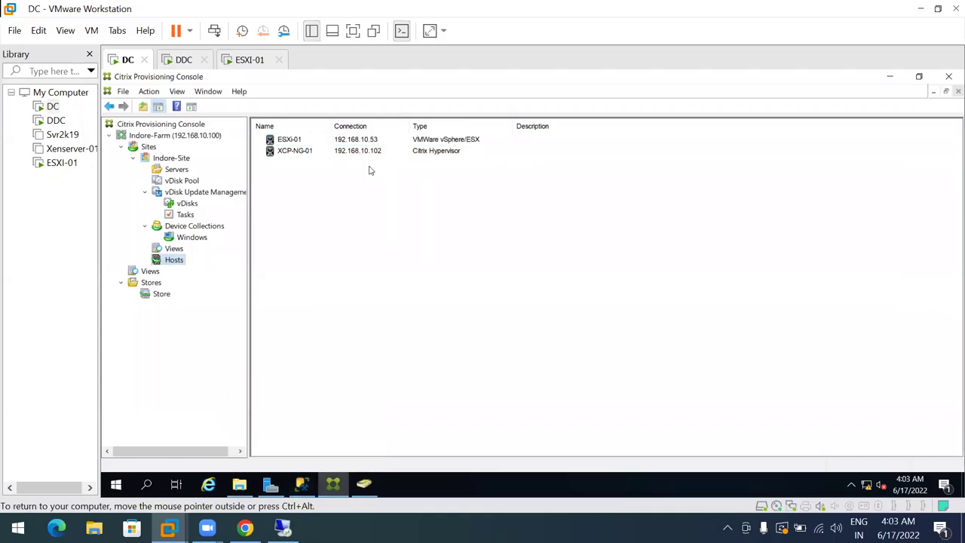
Browse the ESXi-01 and XCP-NG-01 host entries, then show the vDisks in the Store
click(287, 142)
click(287, 152)
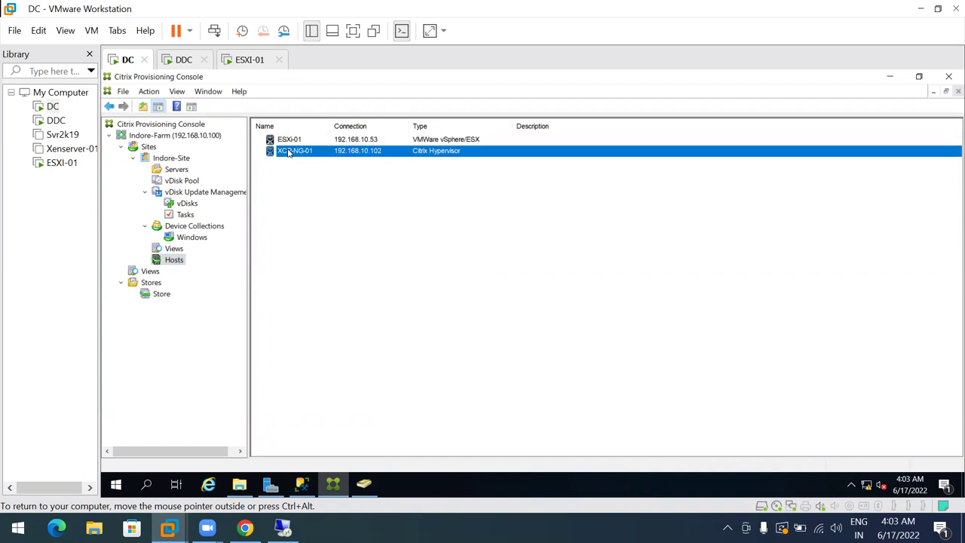
click(283, 141)
click(283, 151)
click(159, 294)
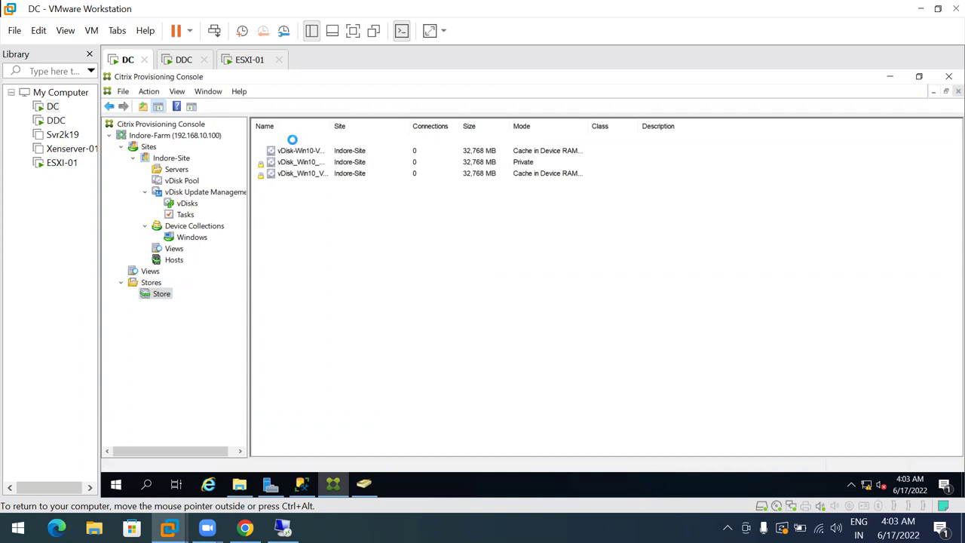
Widen and sort the Name column, then select vDisk_Win10_MCS and Svr2k19_vDisk
drag(330, 123, 345, 123)
click(327, 125)
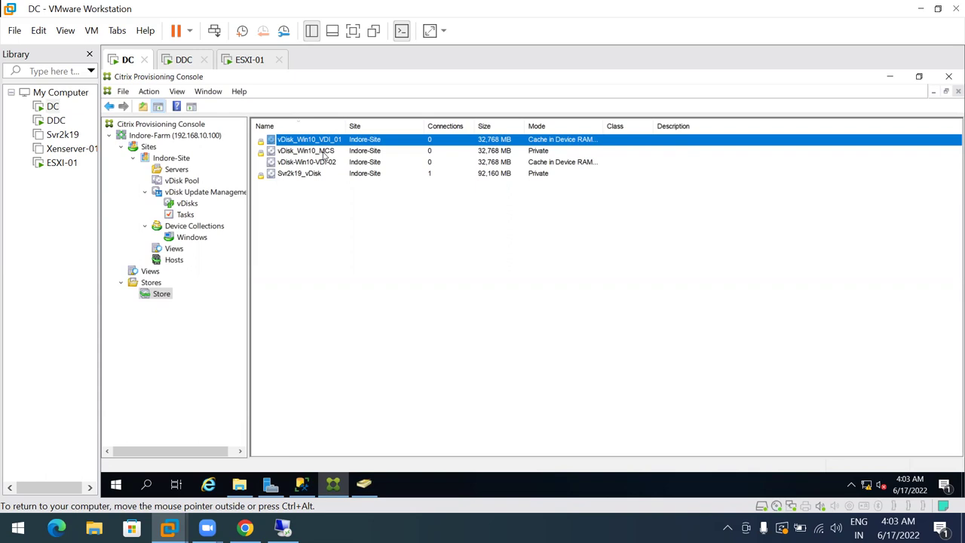
click(324, 154)
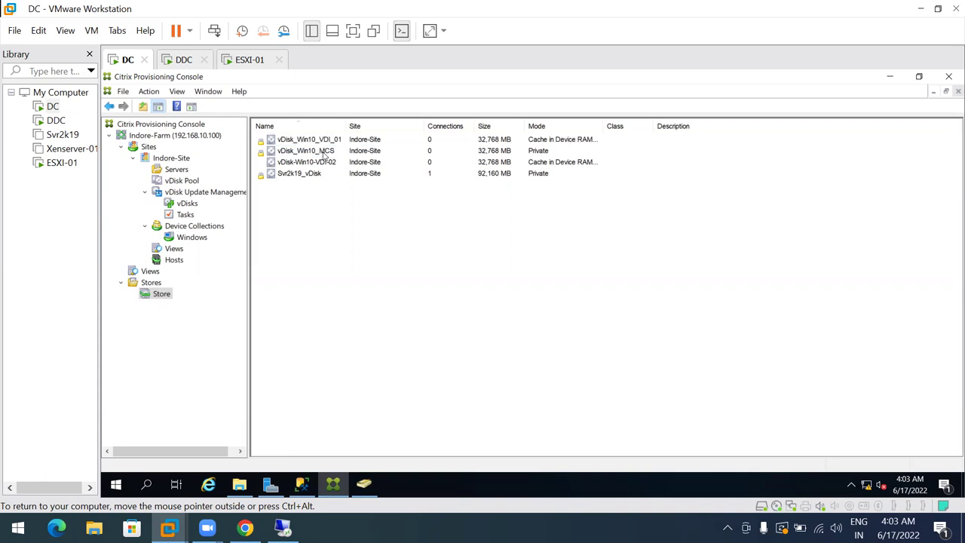
click(299, 174)
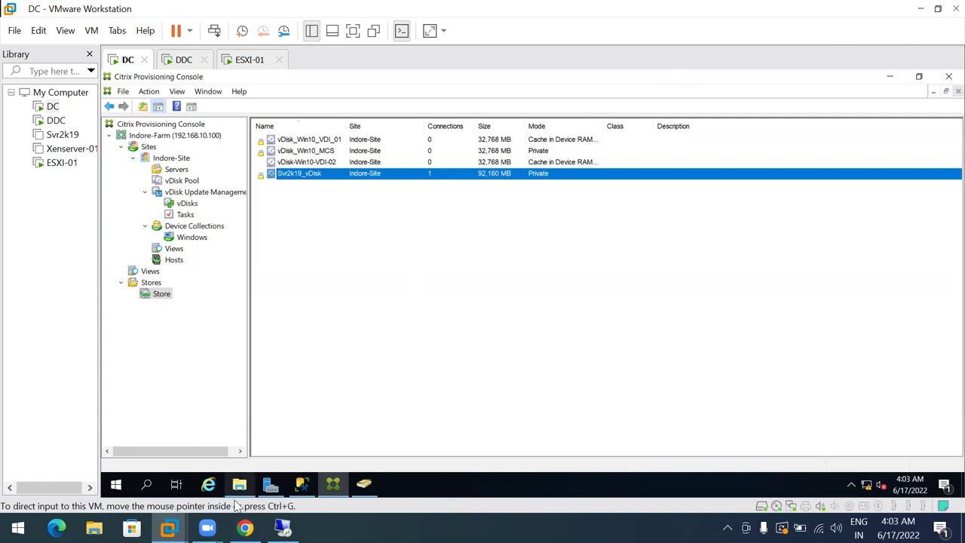
Review Svr2k19_02's summary page in the ESXi browser, then return to the Remote Desktop session
click(245, 527)
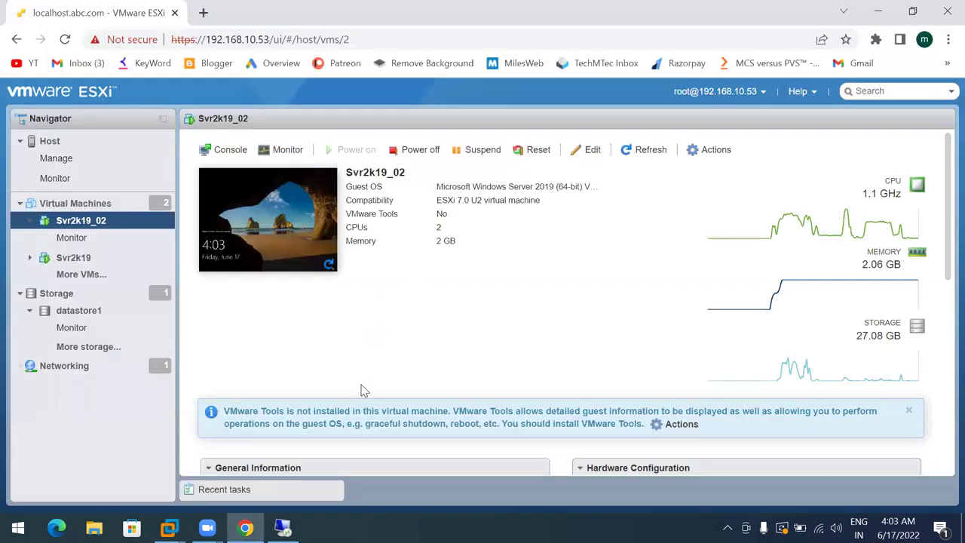
scroll(347, 366, down, 3)
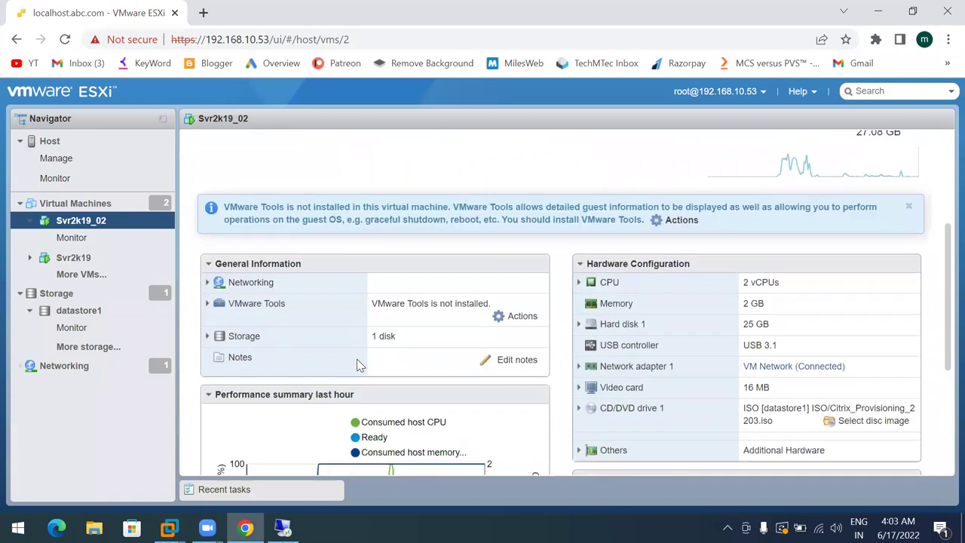
scroll(358, 364, up, 3)
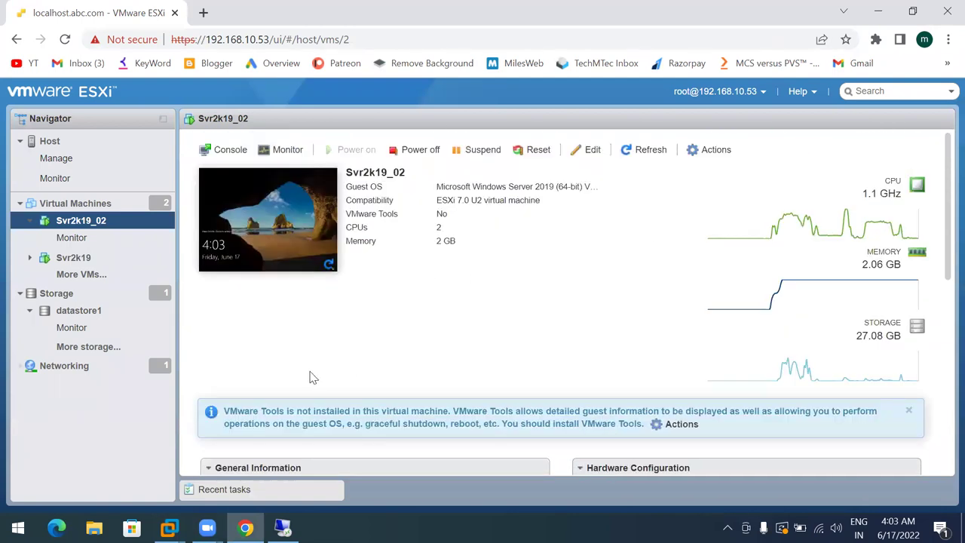
click(879, 12)
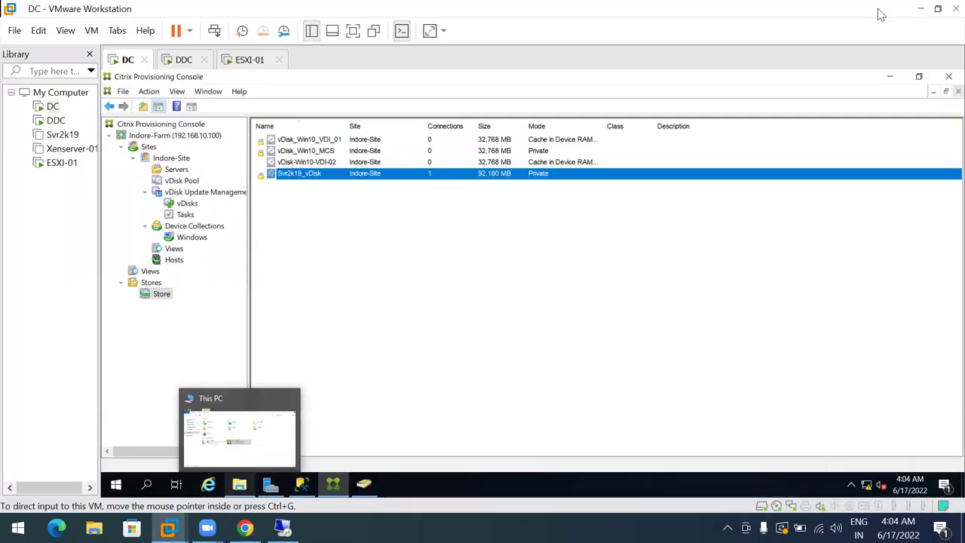
click(283, 528)
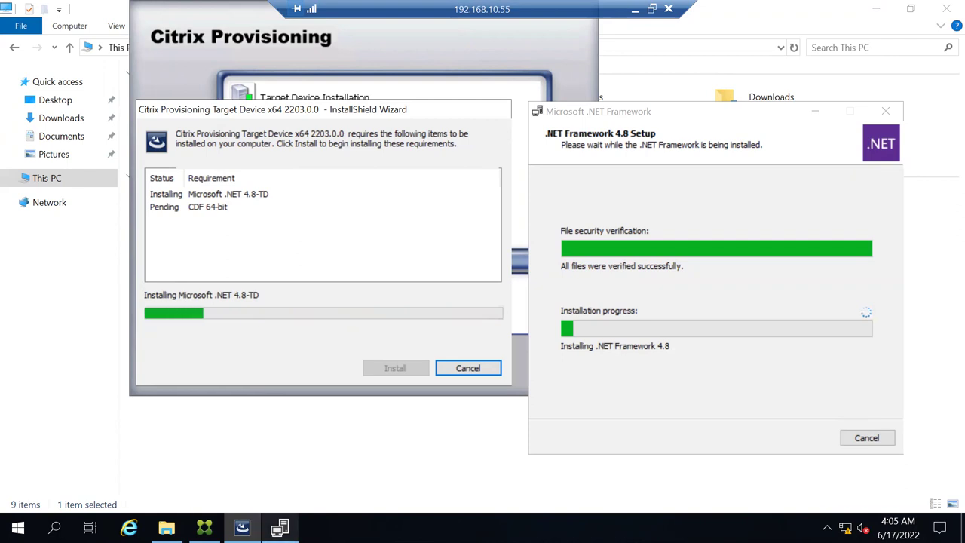
Move the Citrix installer wizard and .NET setup windows left, then minimise the RDP session
click(280, 528)
click(242, 528)
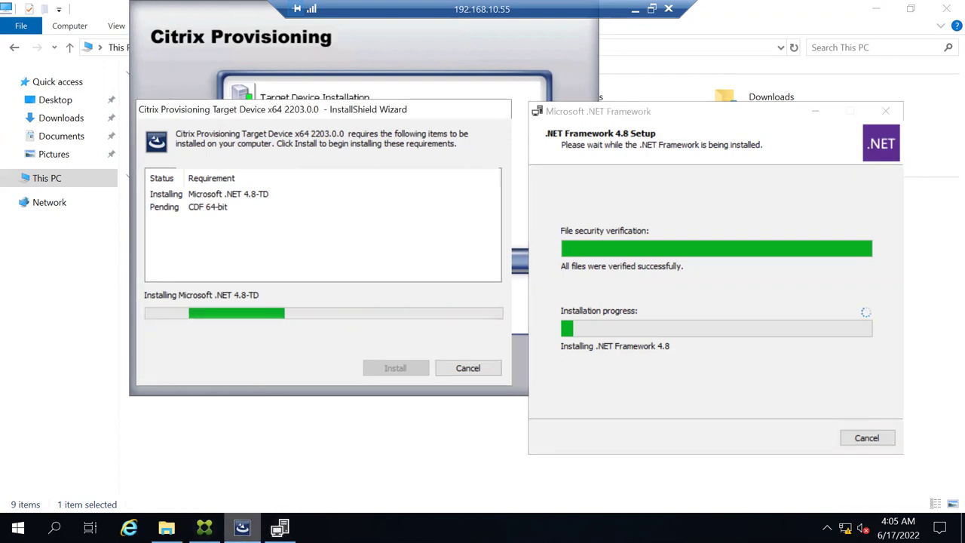
drag(229, 115, 130, 125)
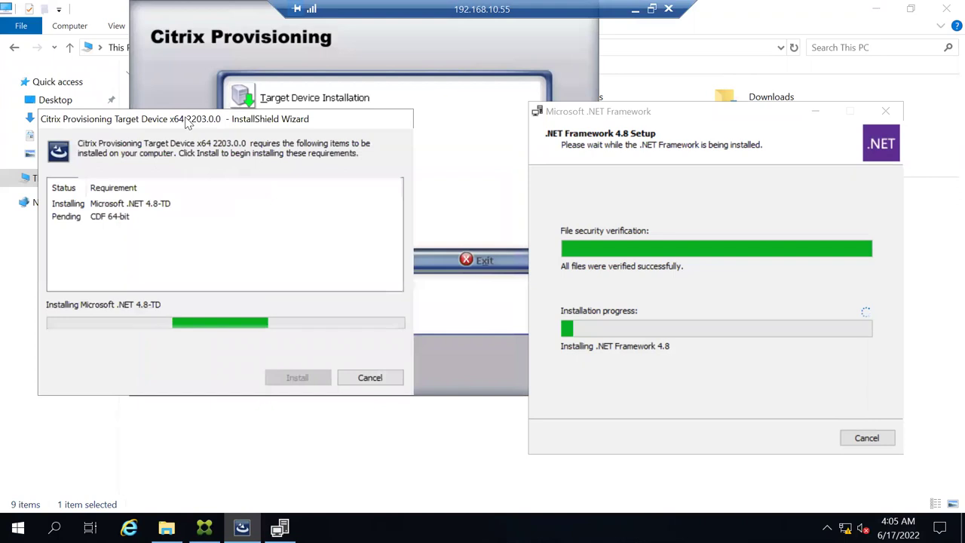
drag(610, 118, 567, 120)
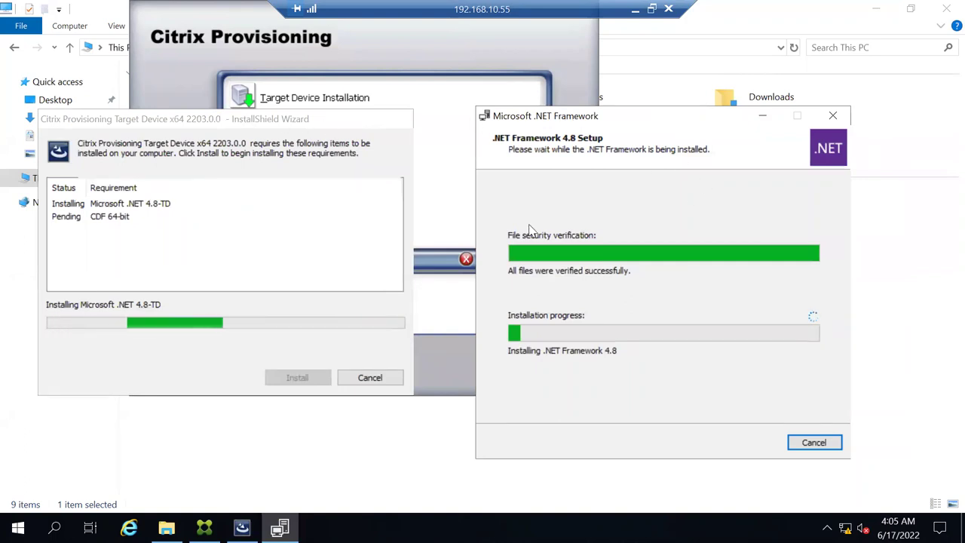
click(634, 17)
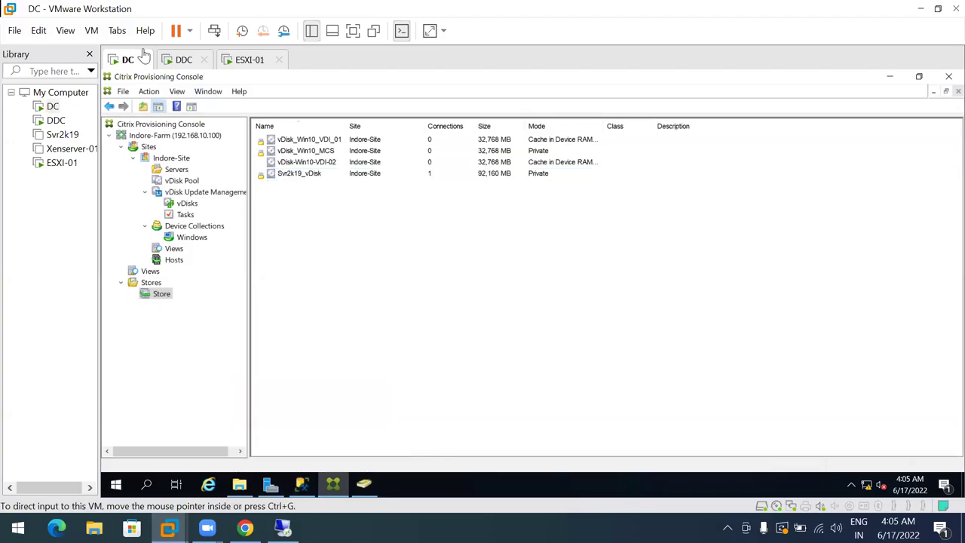
Send Ctrl+Alt+Del to the DDC machine for its sign-in screen, then return to the RDP session
click(181, 65)
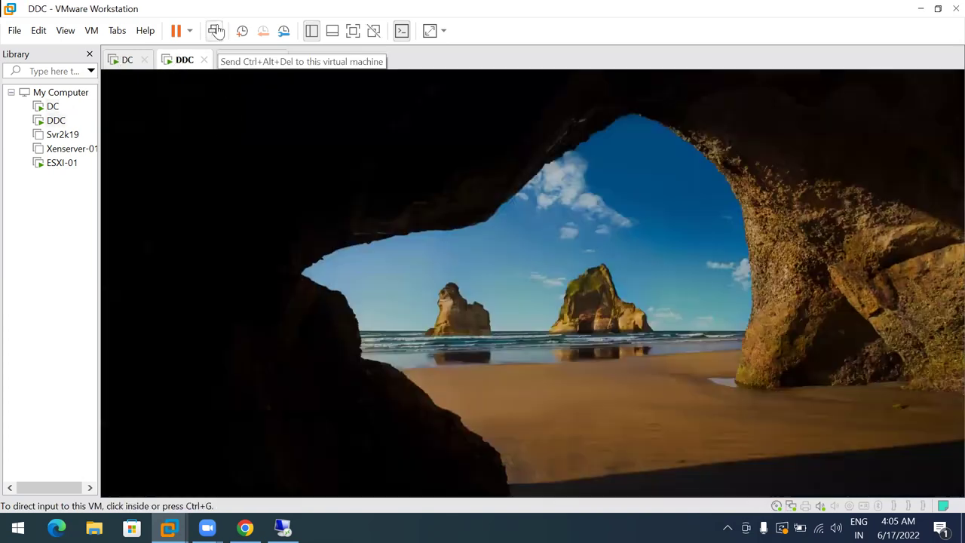
click(215, 30)
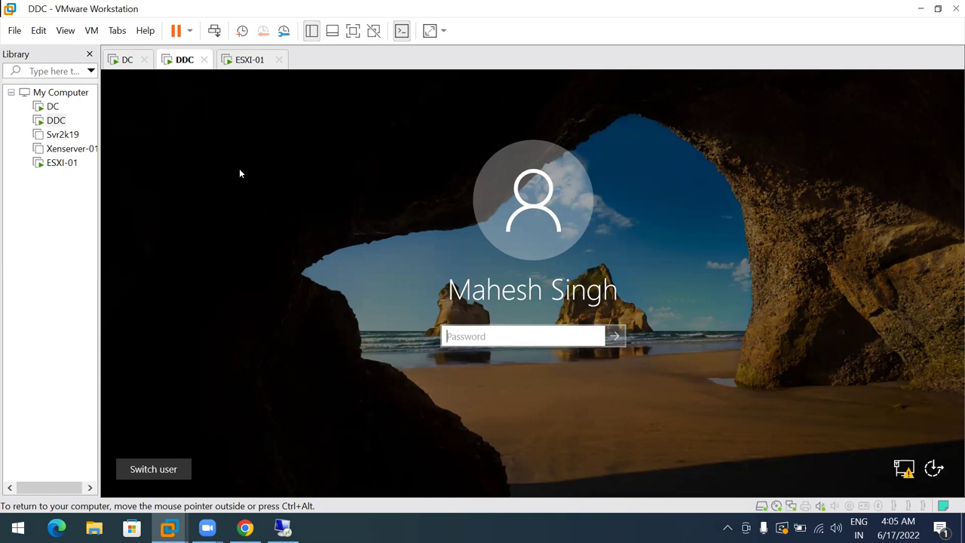
click(123, 61)
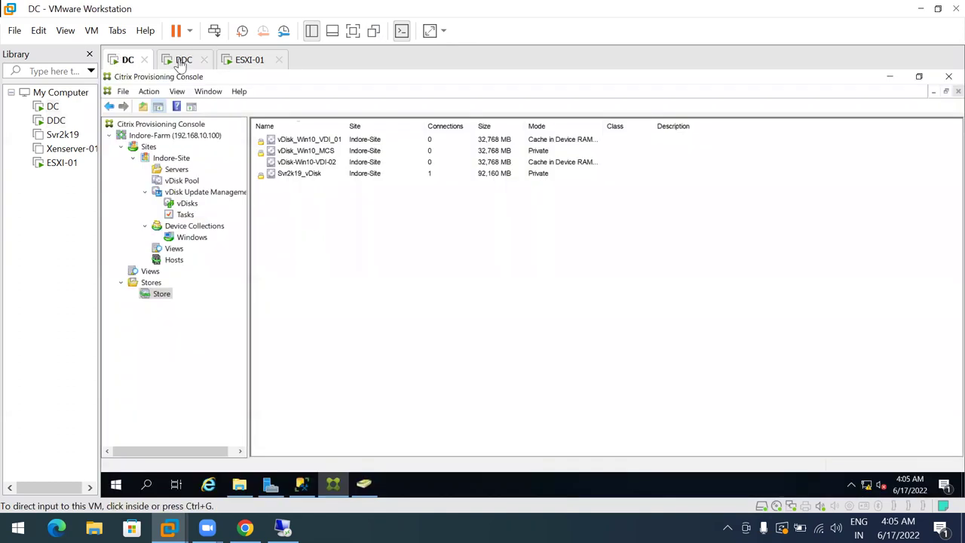
click(173, 61)
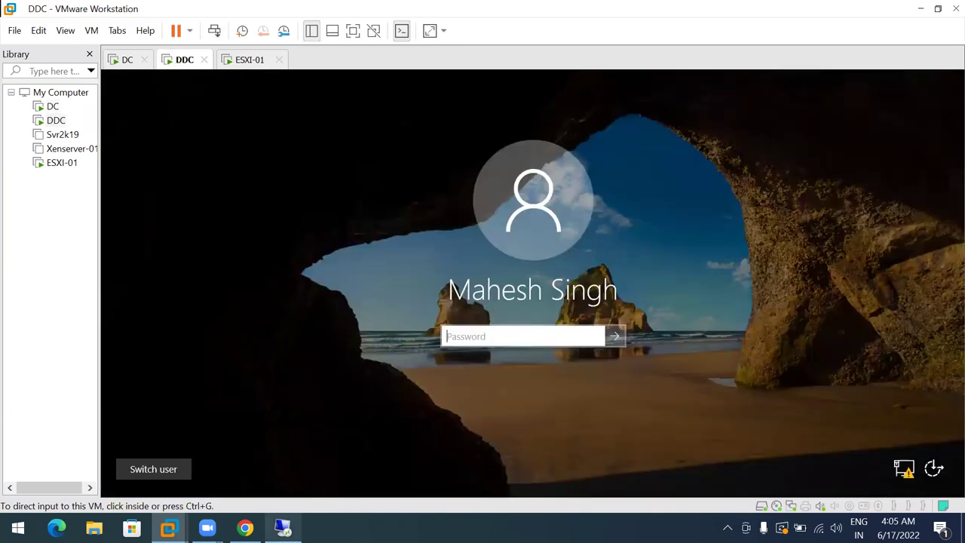
click(282, 528)
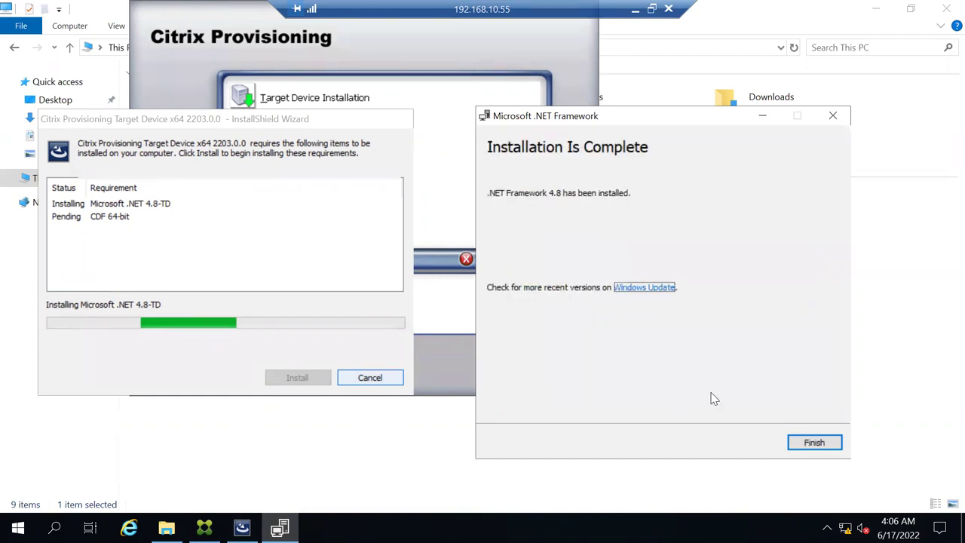
Finish the .NET Framework 4.8 setup and move the Citrix Provisioning installer window aside
click(803, 444)
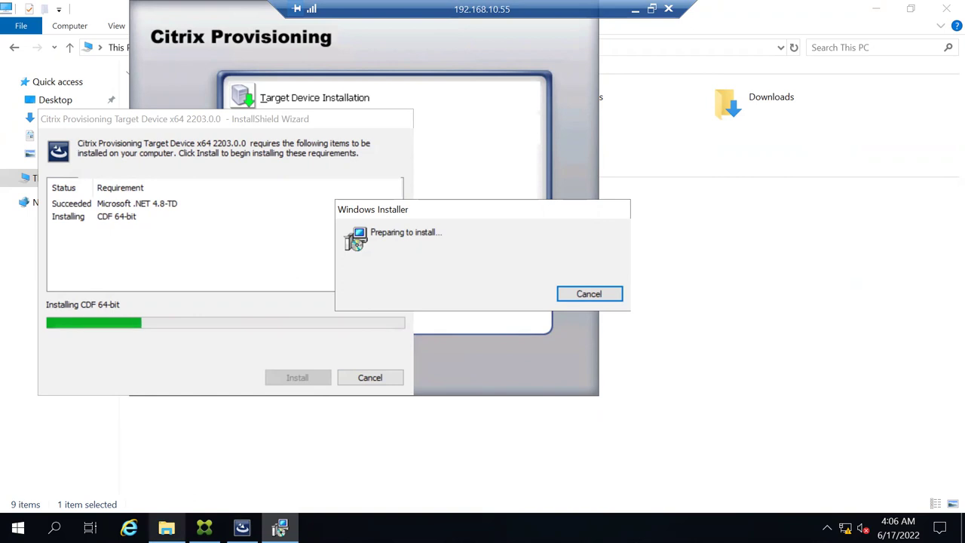
click(204, 527)
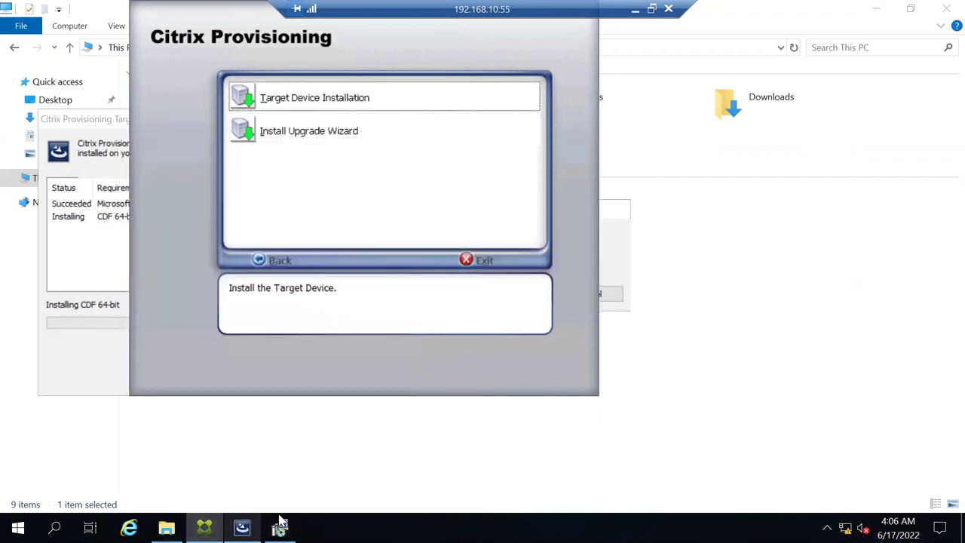
drag(247, 16, 497, 83)
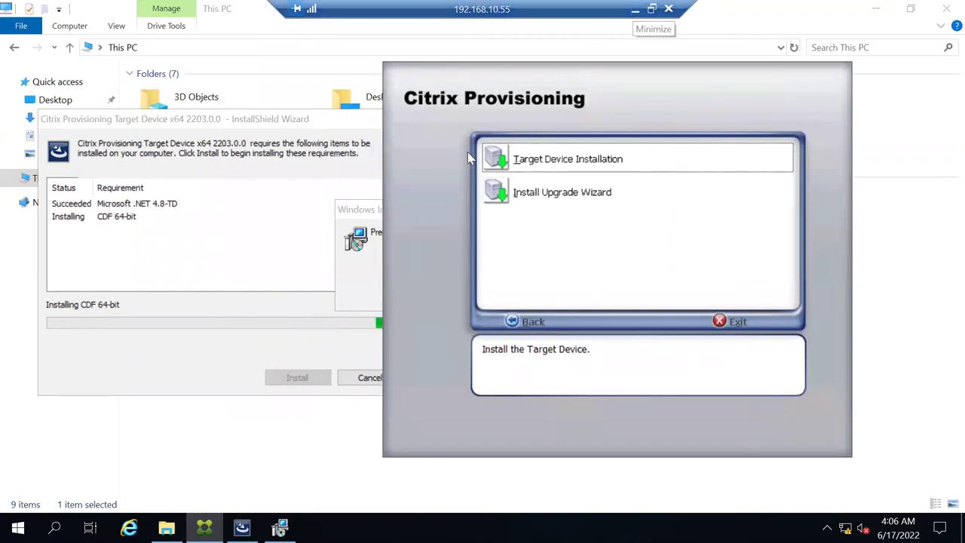
drag(460, 82, 490, 67)
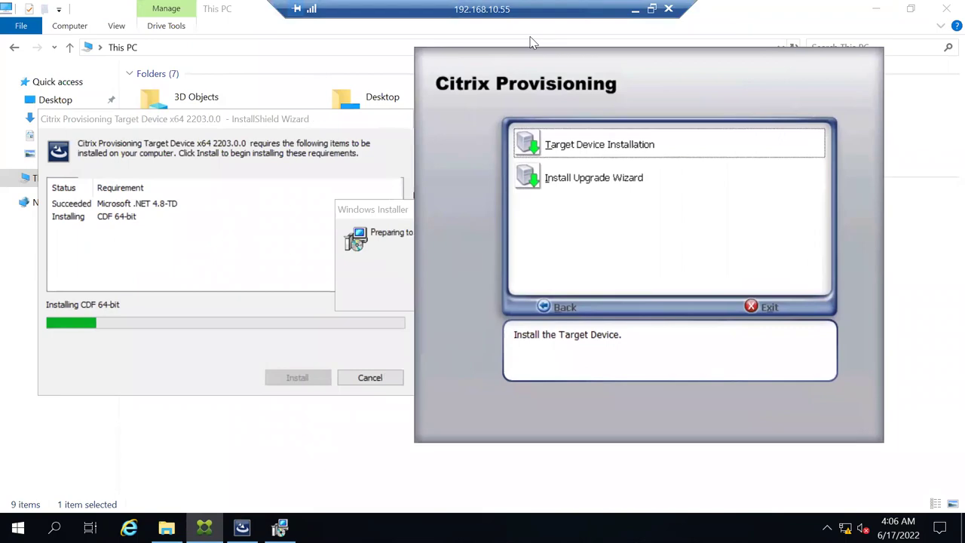
Minimise the remote session and refresh the PVS OU in ADUC on the DC
click(637, 10)
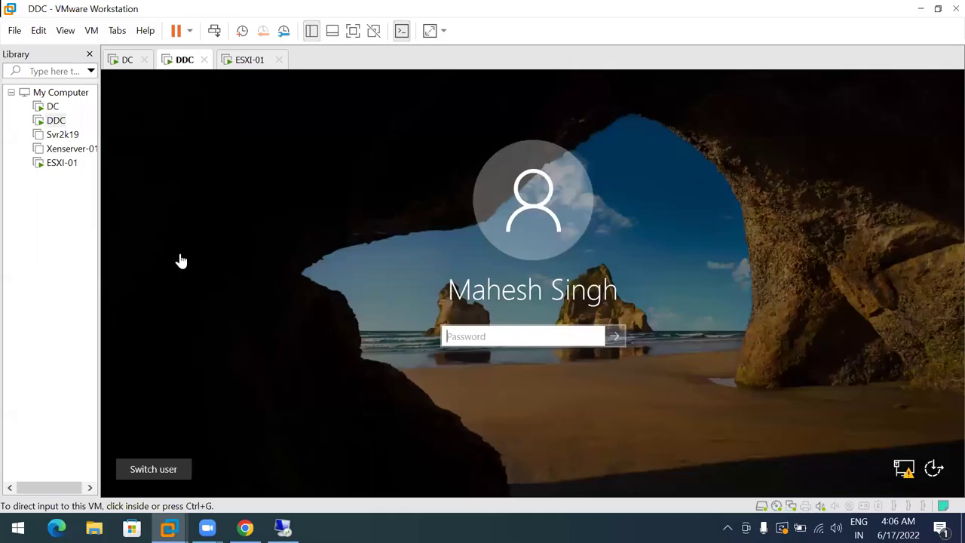
click(120, 60)
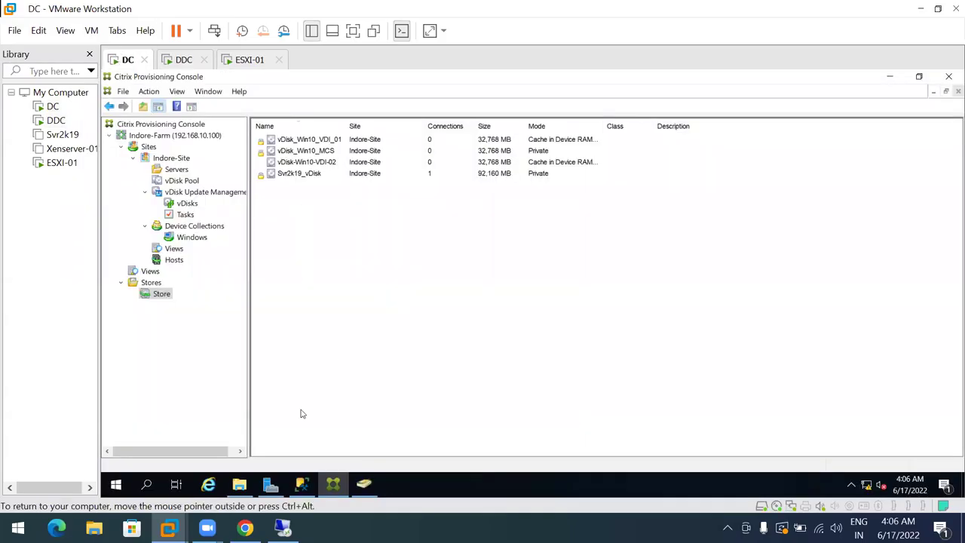
click(364, 487)
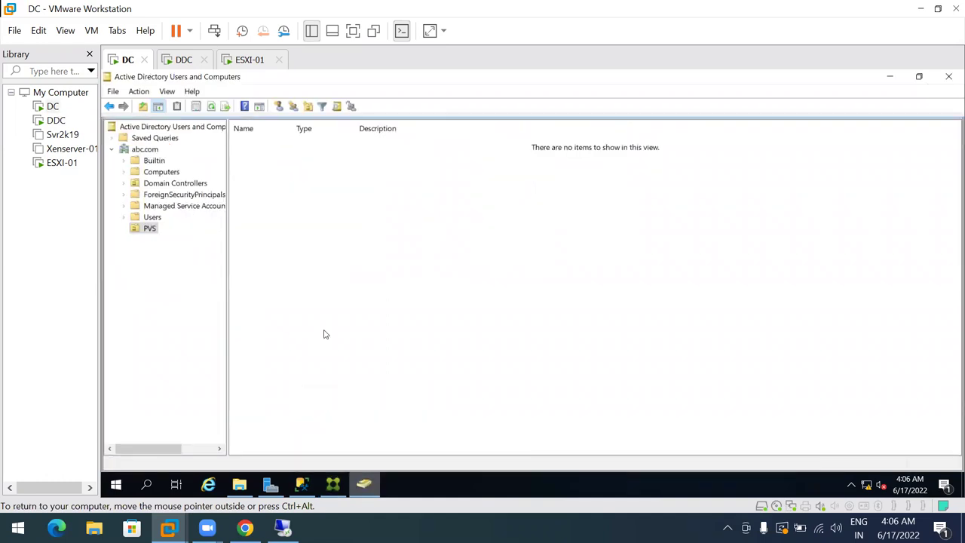
click(212, 107)
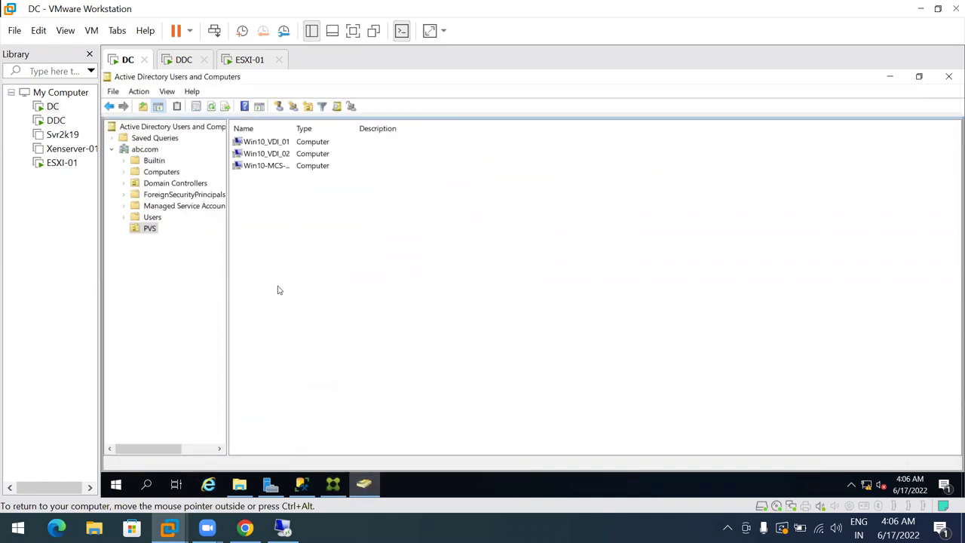
Bring Server Manager forward and open its Tools menu
click(239, 484)
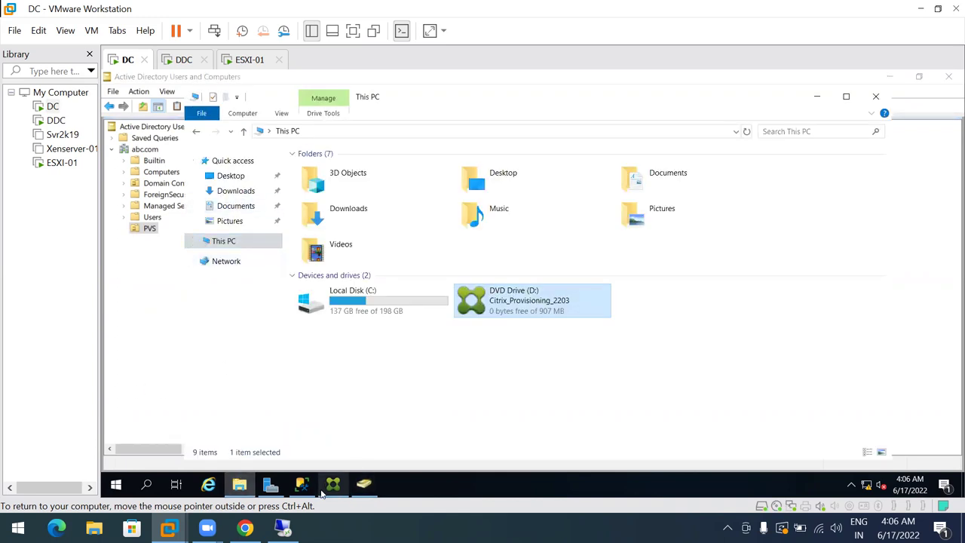
click(269, 487)
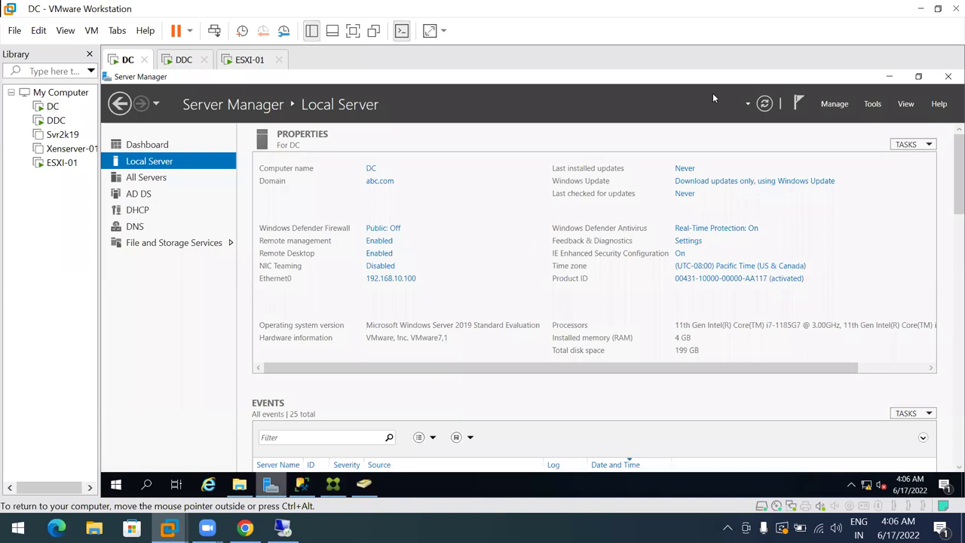
click(873, 104)
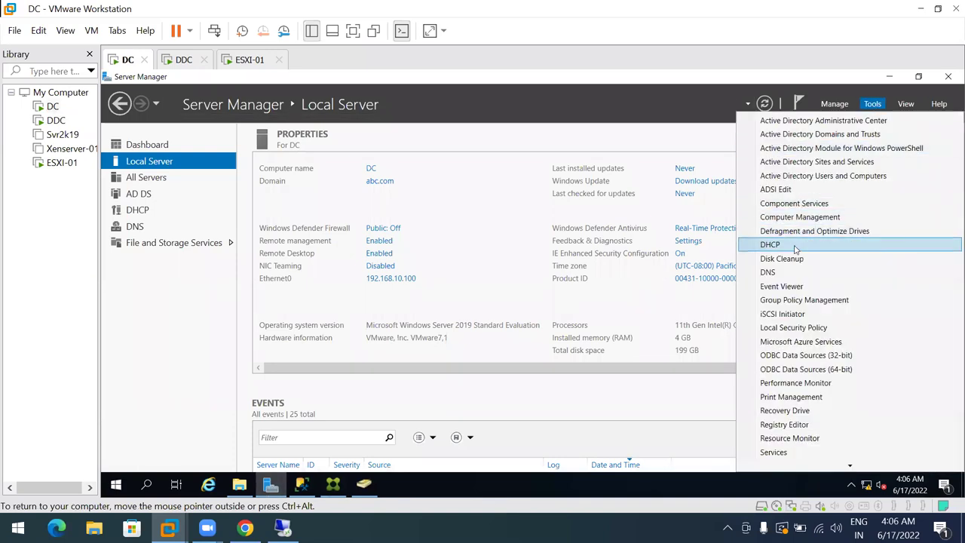
Open the DHCP console maximised and expand dcabc.com > IPv4 to show Server Options
click(798, 245)
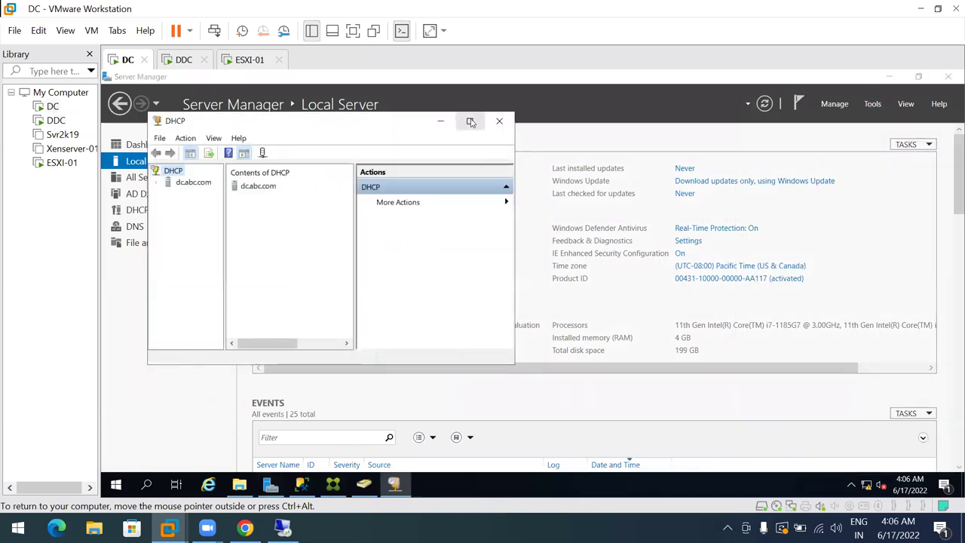
click(470, 121)
click(143, 136)
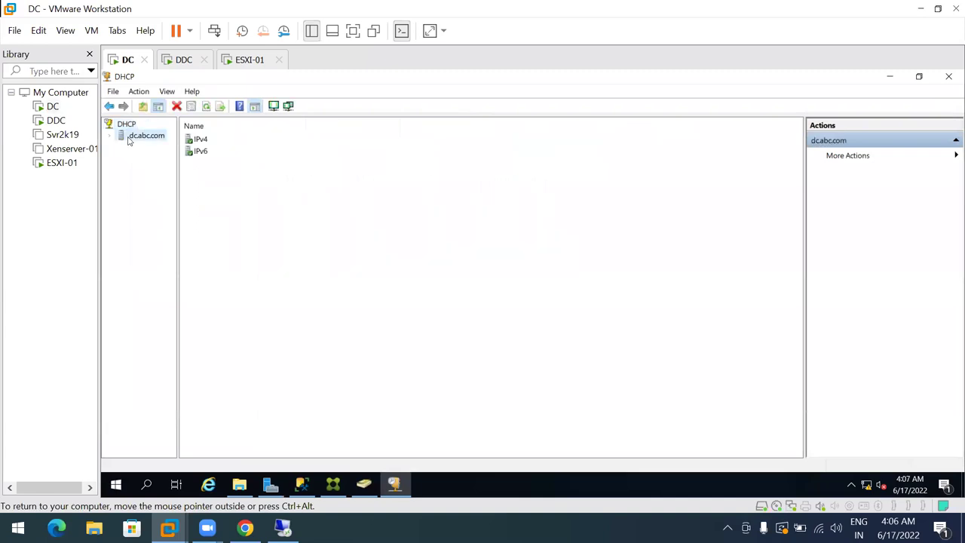
double_click(129, 141)
click(140, 147)
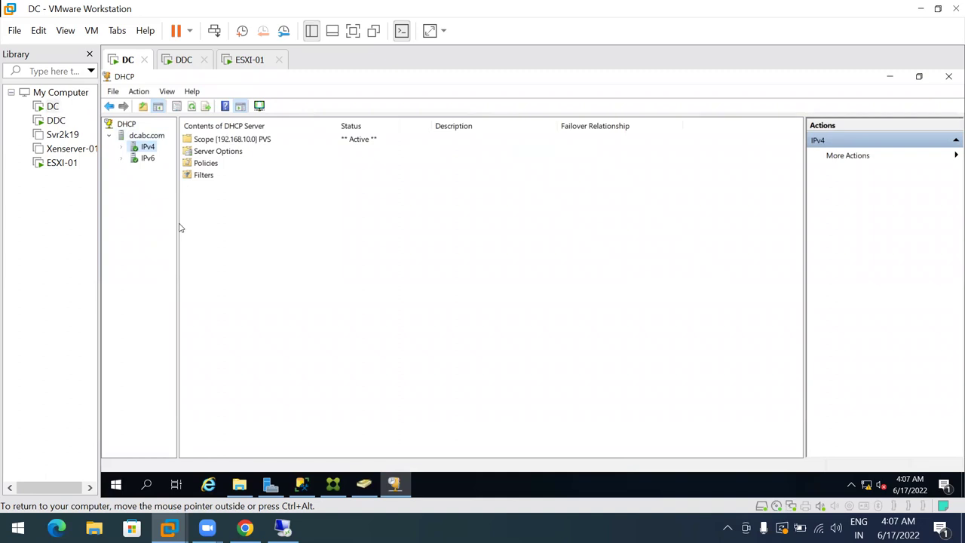
drag(178, 224, 265, 233)
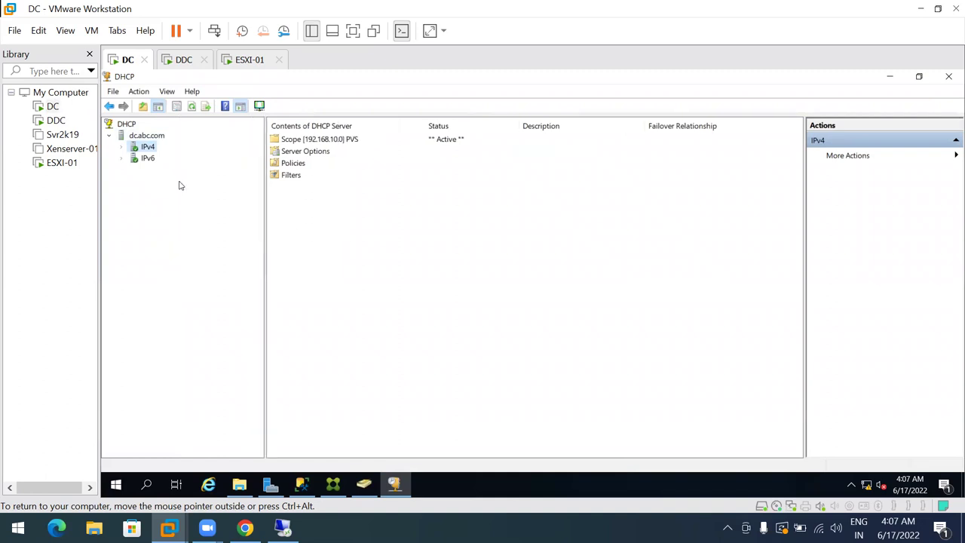
click(124, 147)
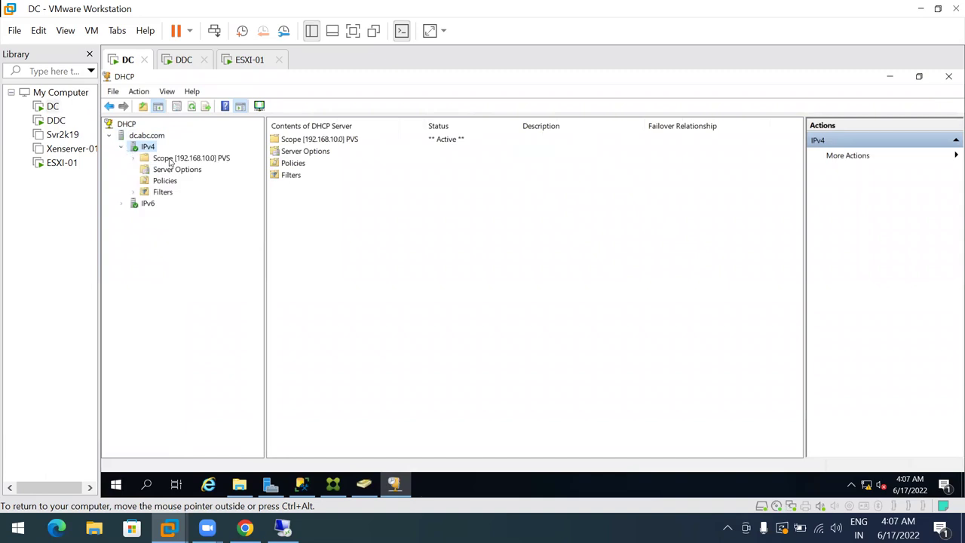
click(169, 171)
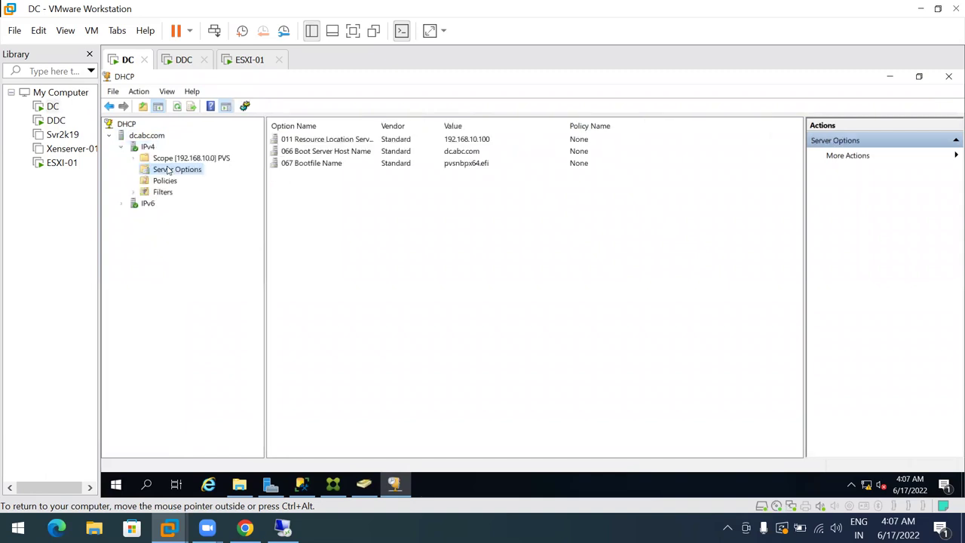
right_click(169, 171)
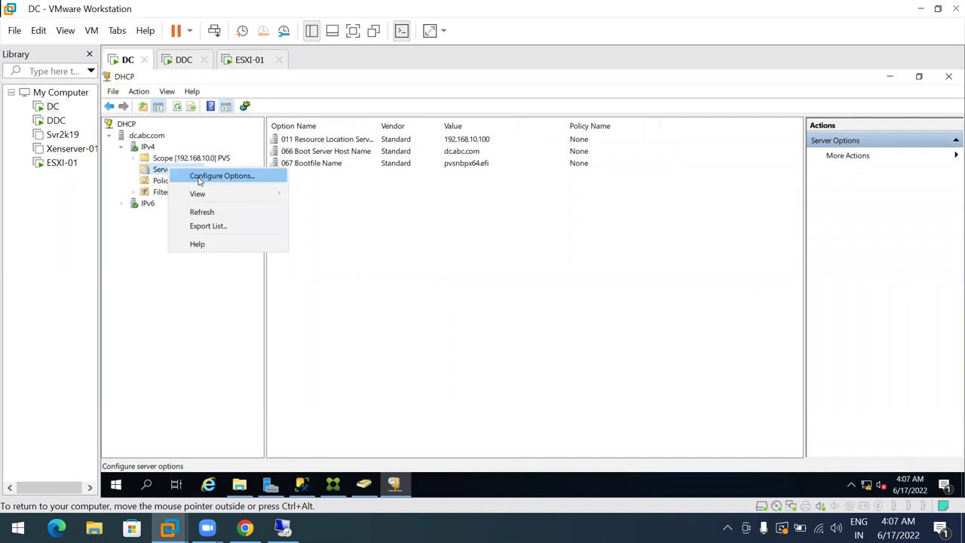
Open the Server Options dialog and check 011 Resource Location Servers is 192.168.10.100
click(198, 176)
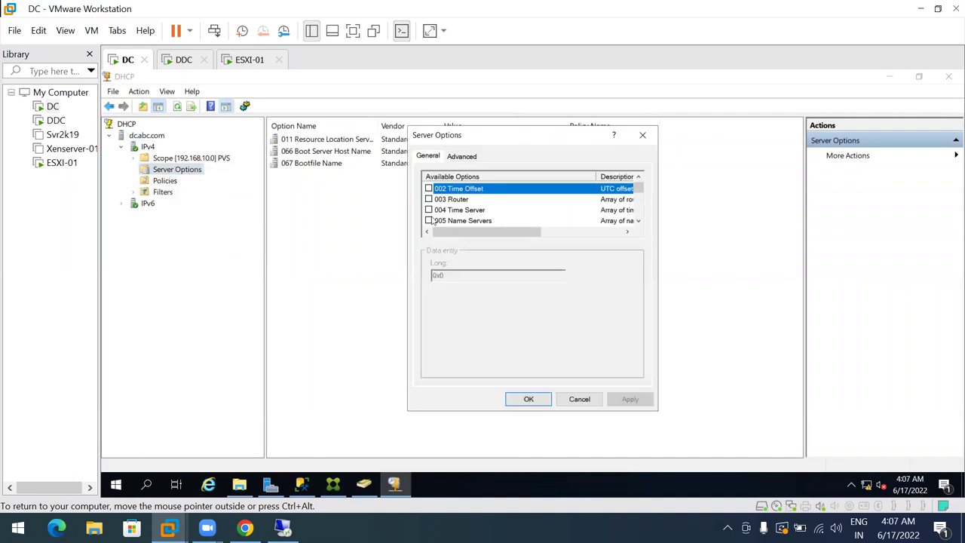
click(639, 221)
click(638, 221)
click(638, 221)
click(638, 221)
click(639, 220)
click(638, 221)
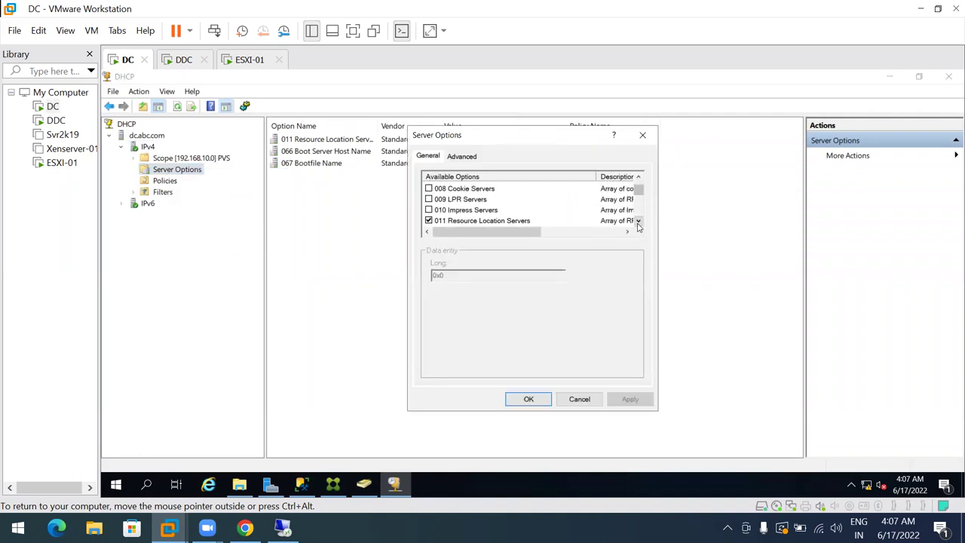
click(488, 220)
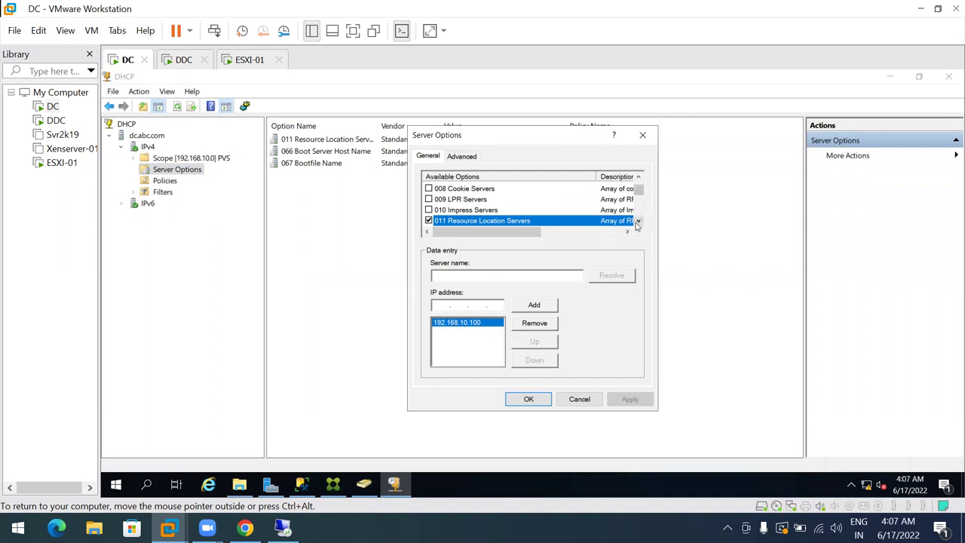
drag(638, 223, 638, 223)
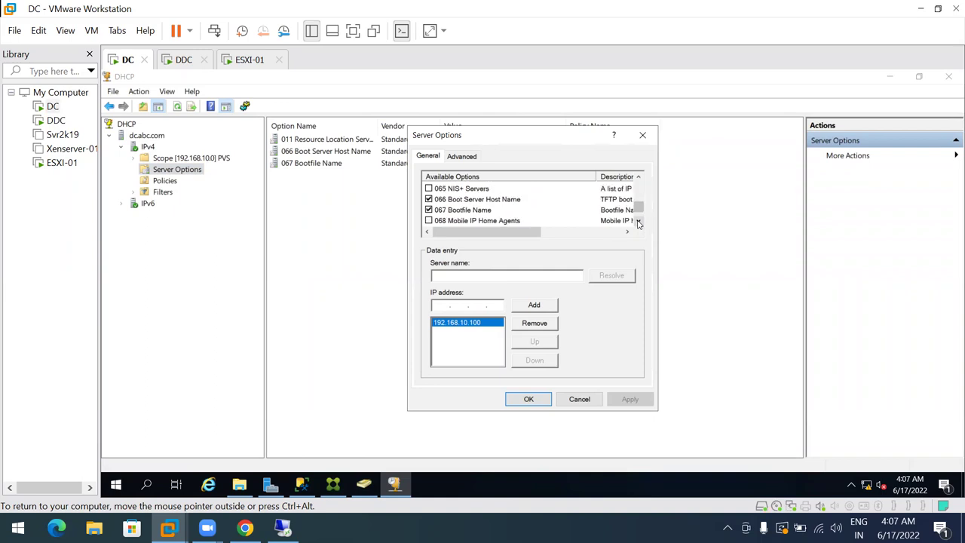
Check the 066 Boot Server Host Name value, dcabc.com
click(472, 200)
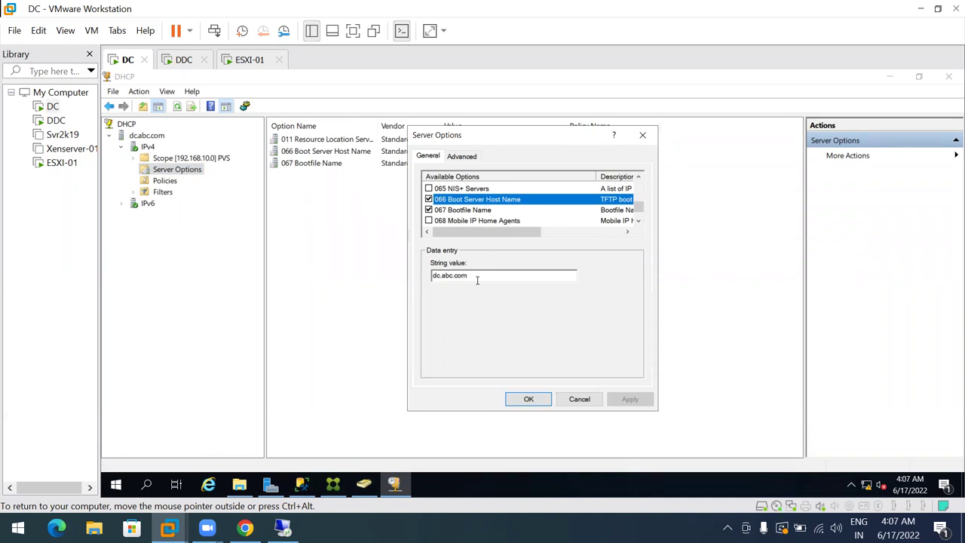
drag(478, 275, 421, 281)
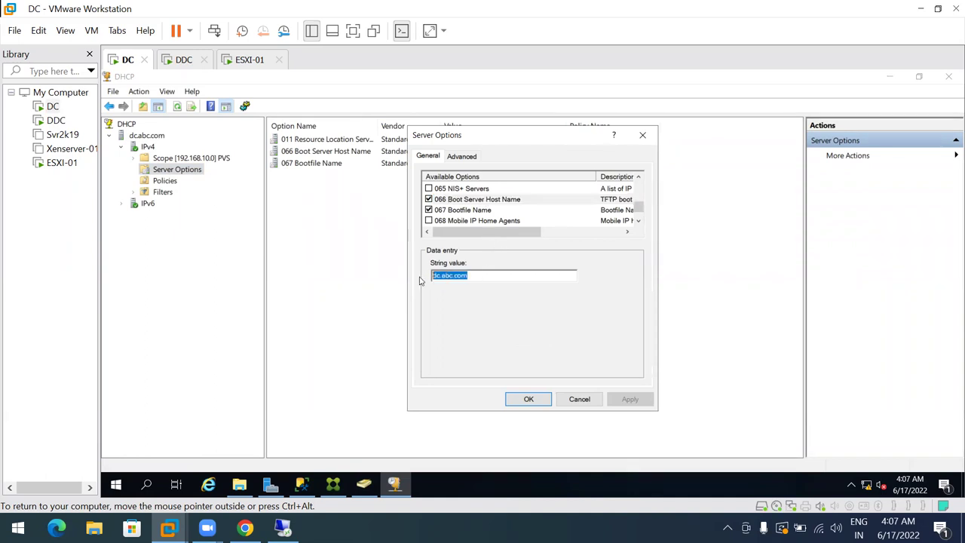
click(501, 276)
drag(527, 232, 493, 245)
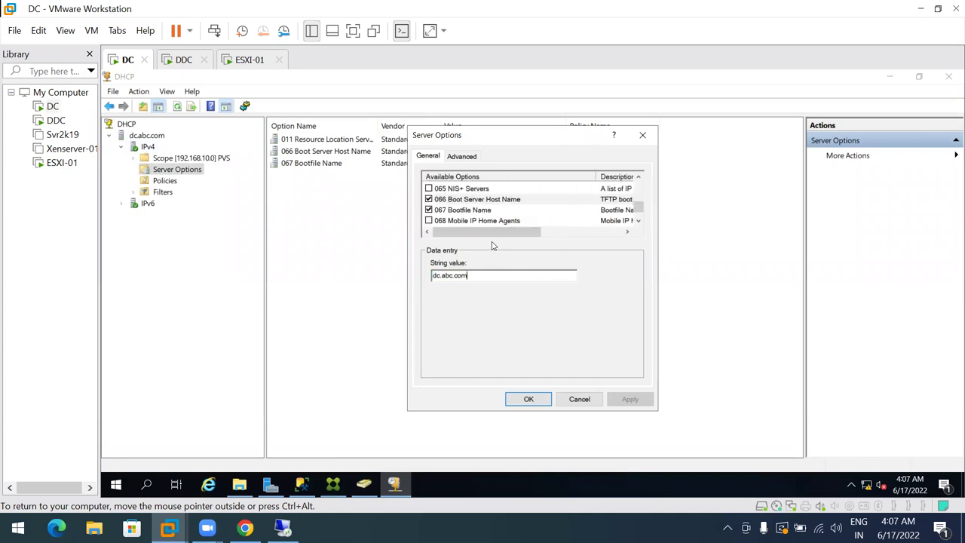
Check the 067 Bootfile Name is pvsnbpx64.efi and close the dialog with OK
click(471, 211)
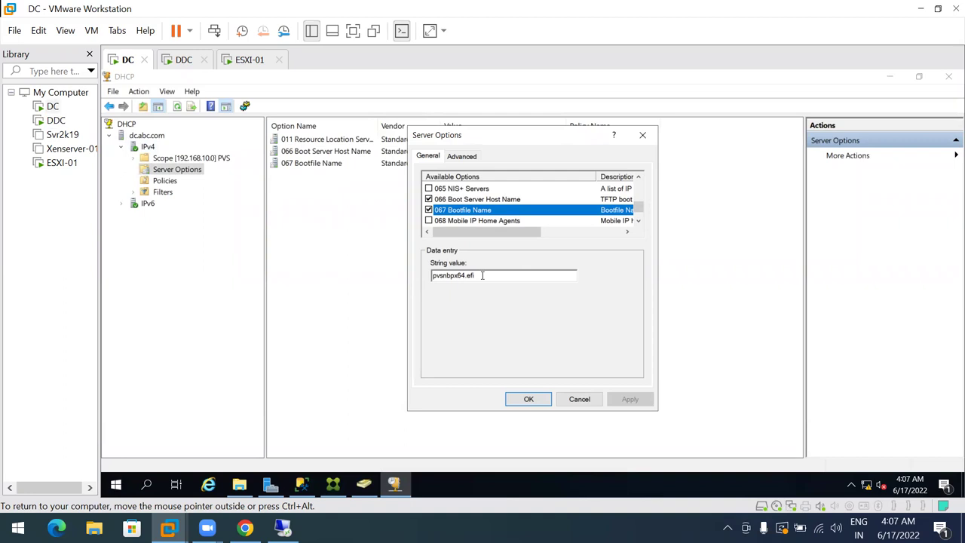
drag(485, 275, 428, 277)
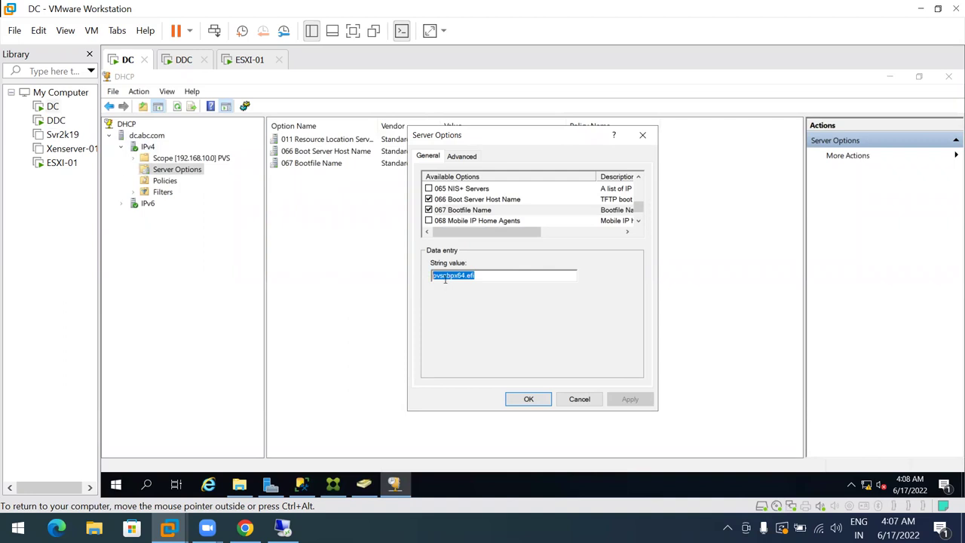
click(479, 275)
drag(481, 275, 429, 280)
click(577, 399)
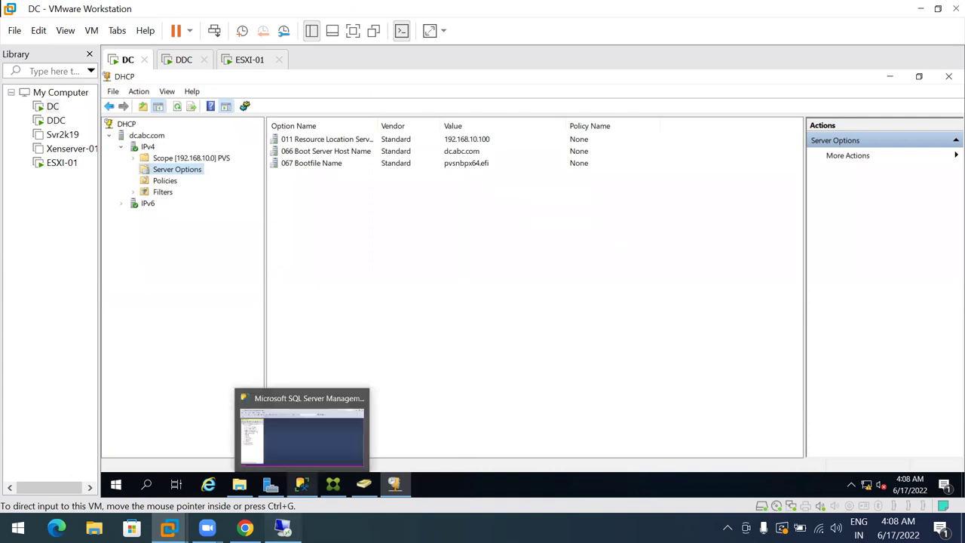
click(283, 528)
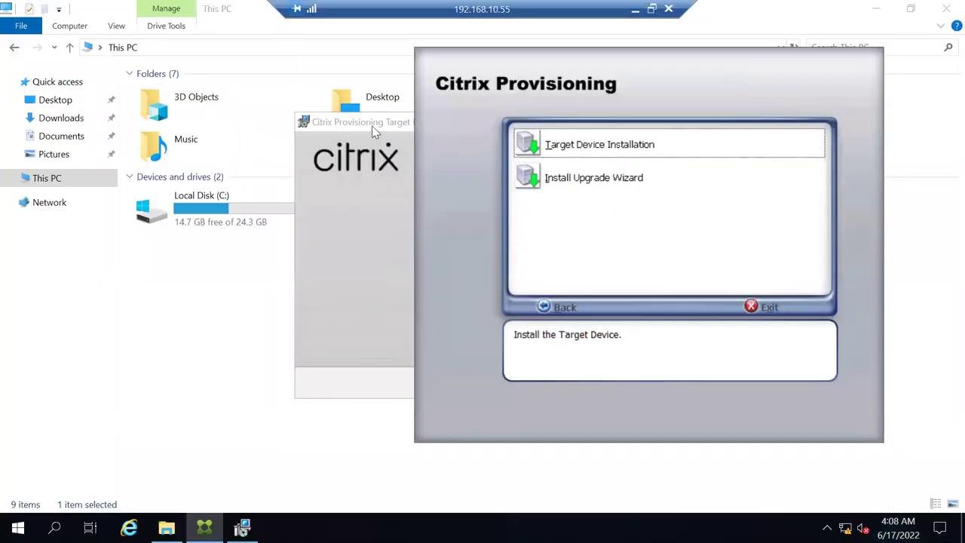
Rearrange the Target Device installer and Citrix Provisioning menu windows, bringing the wizard forward
drag(351, 128, 254, 190)
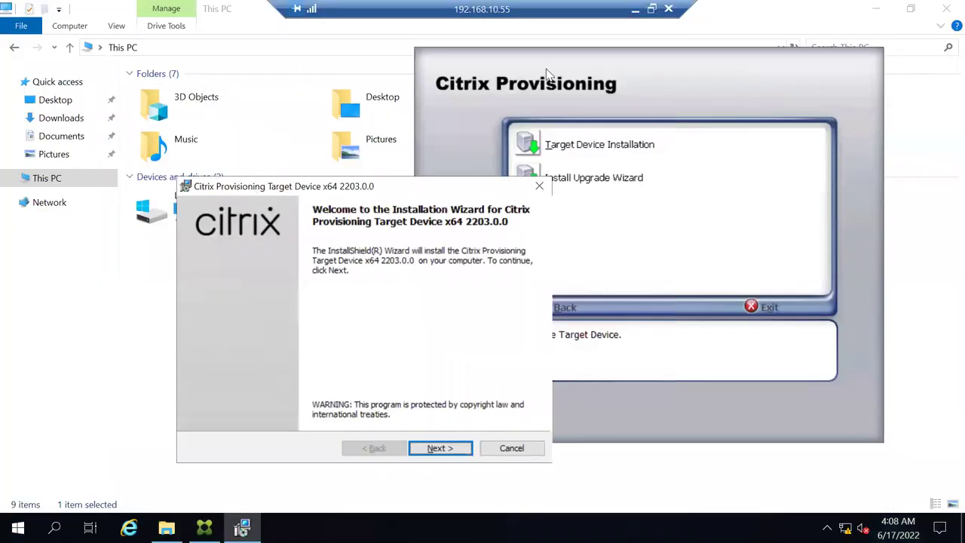
drag(548, 74, 299, 66)
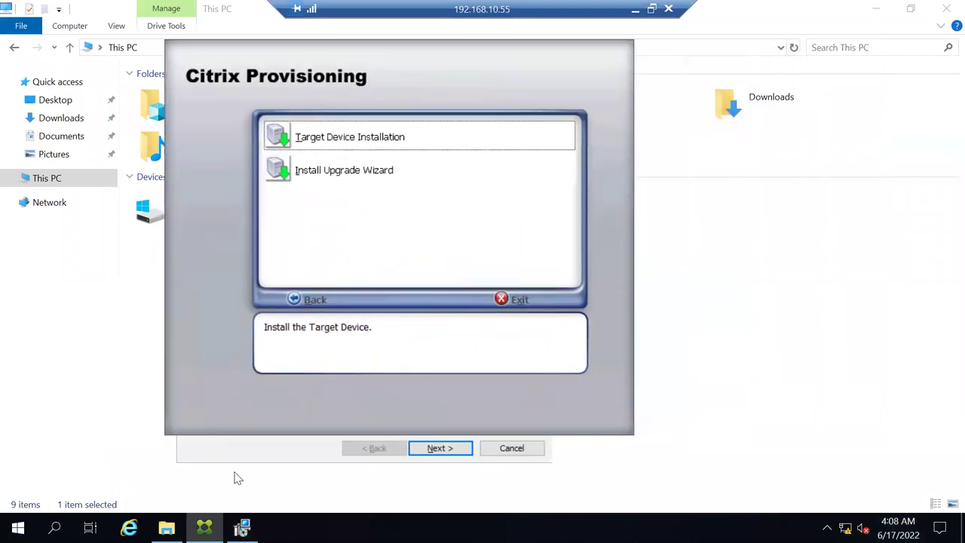
click(242, 459)
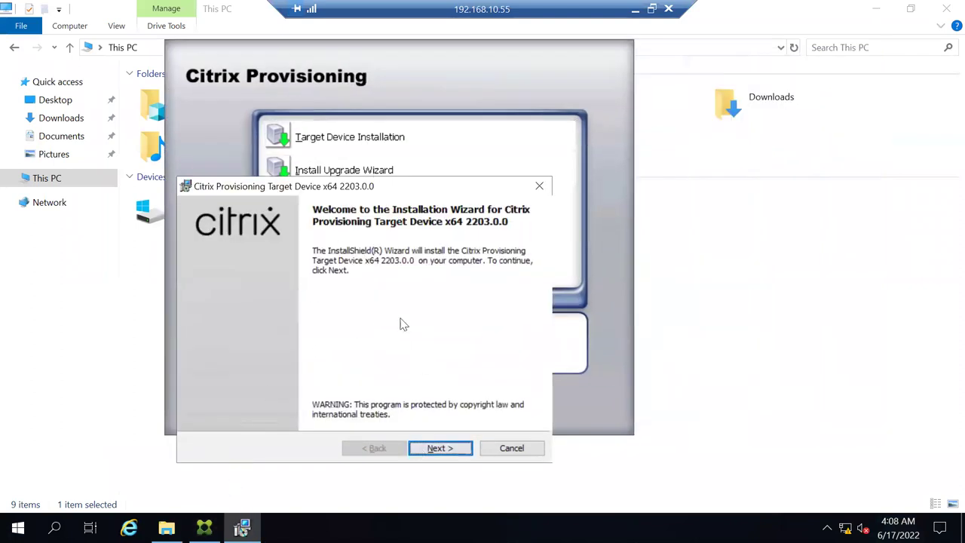
drag(336, 187, 338, 115)
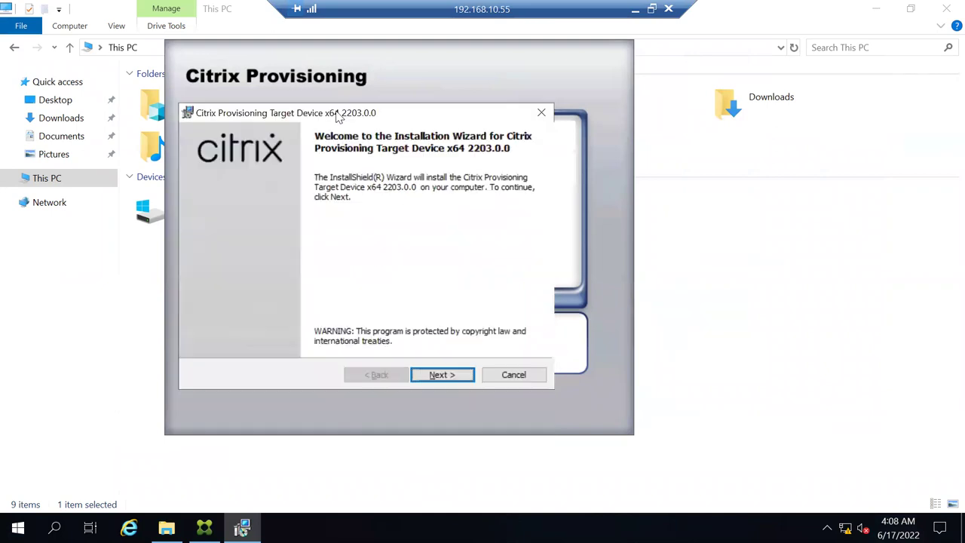
Accept the license and install Target Device x64 2203.0.0 with default customer info and folder
click(441, 375)
click(265, 321)
click(440, 374)
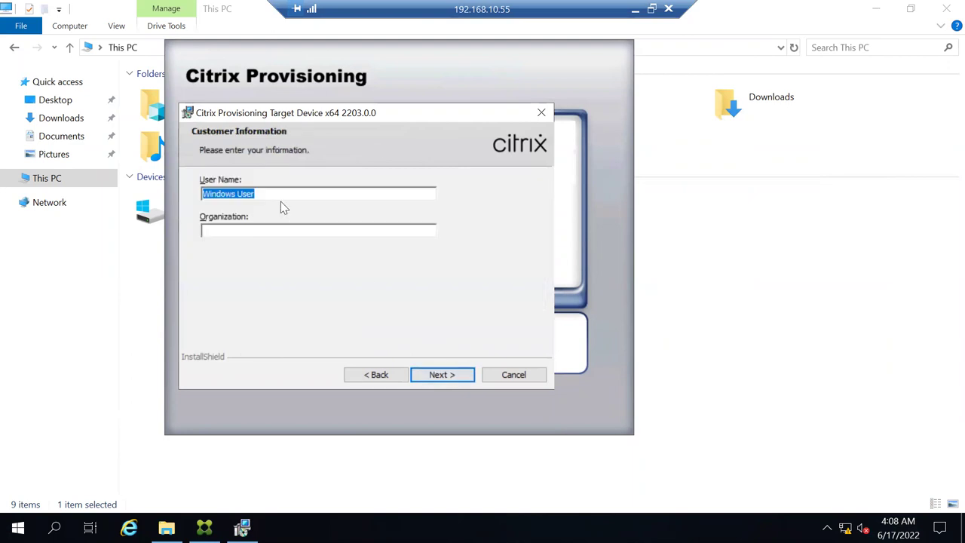
click(443, 374)
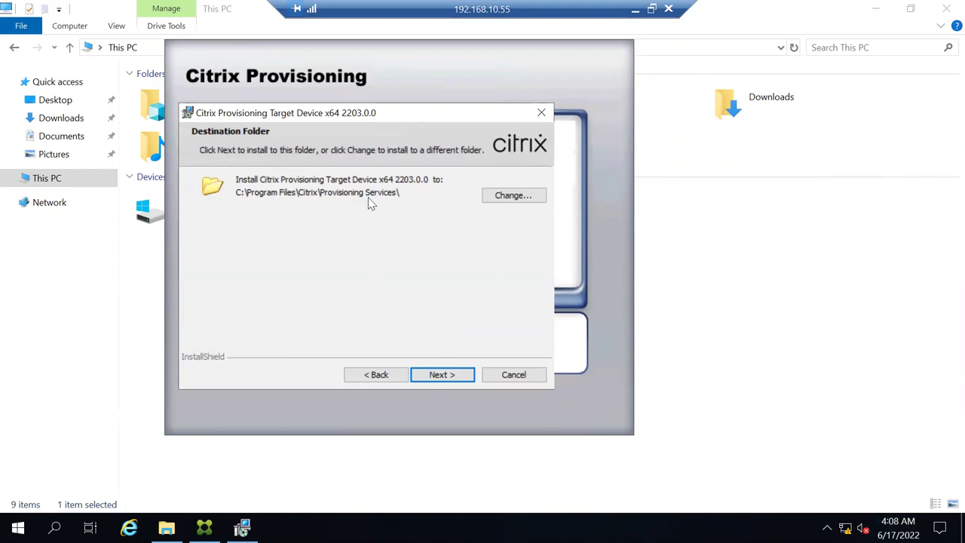
click(433, 377)
click(443, 375)
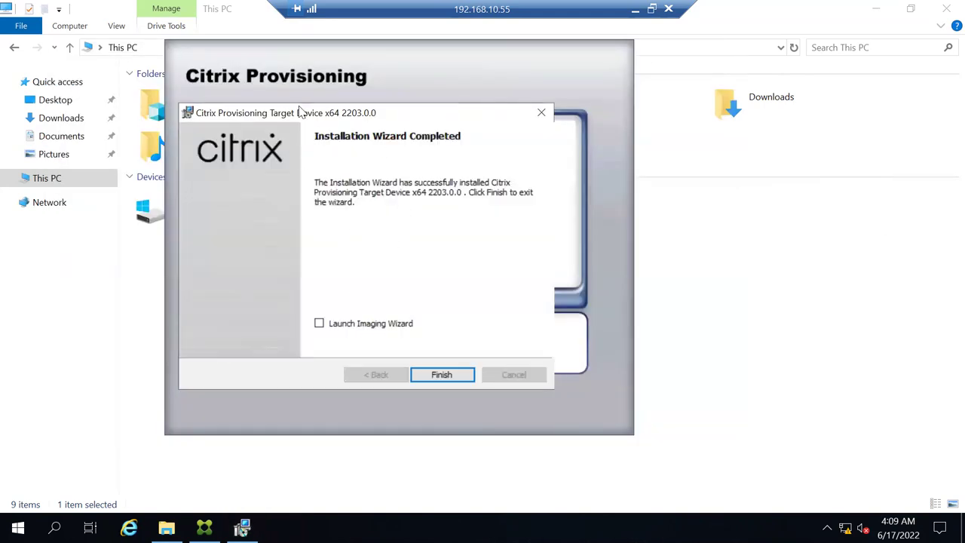
Finish the installation wizard and accept the prompt to restart the server
drag(298, 111, 403, 175)
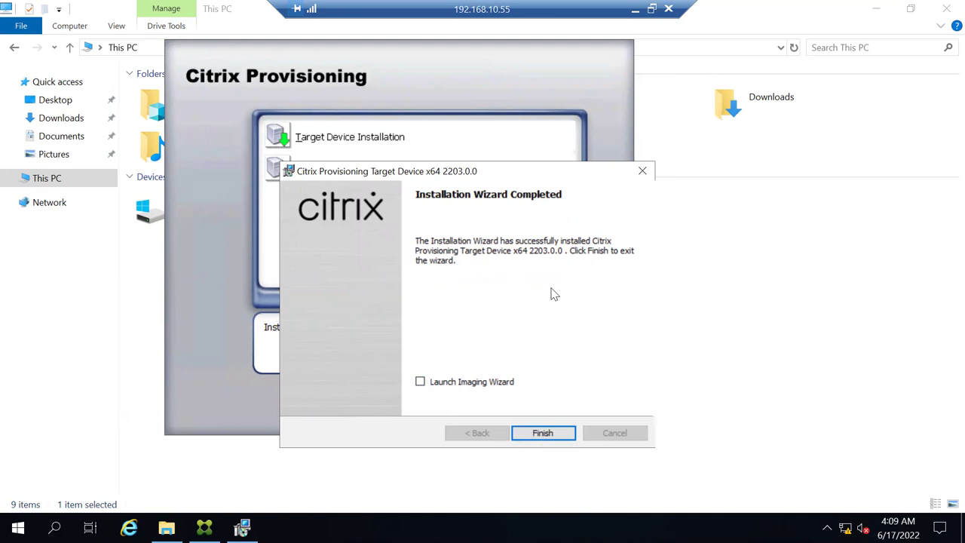
click(544, 433)
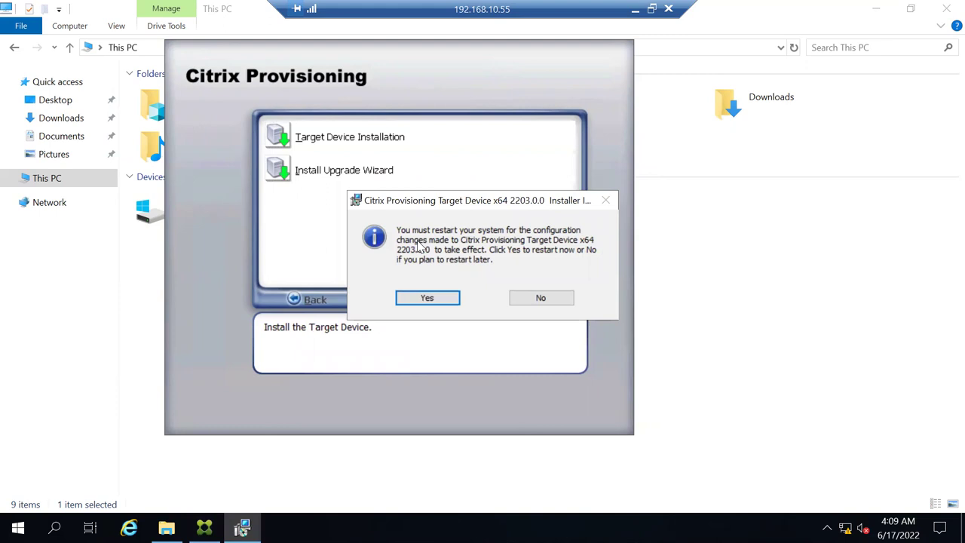
click(426, 299)
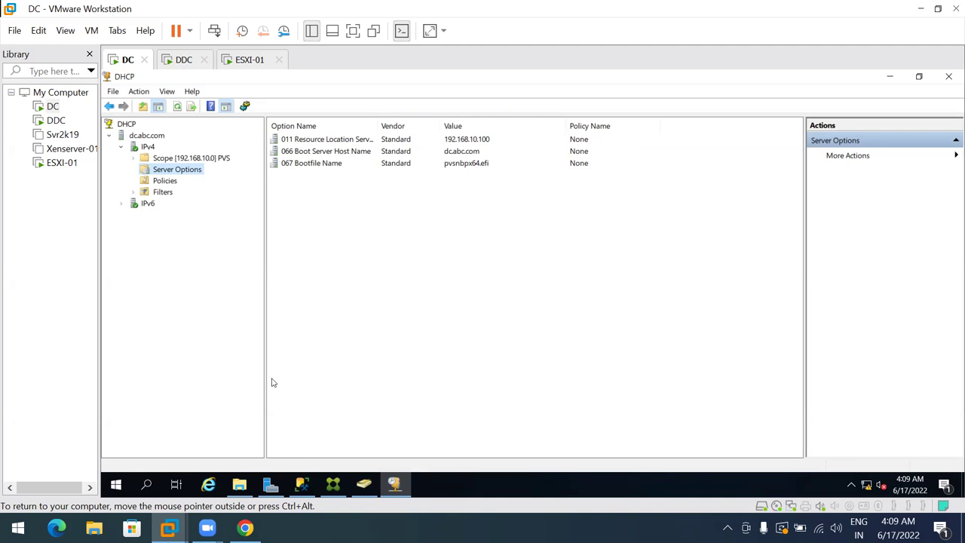
Minimise VMware Workstation and refresh the host desktop seven times
click(921, 9)
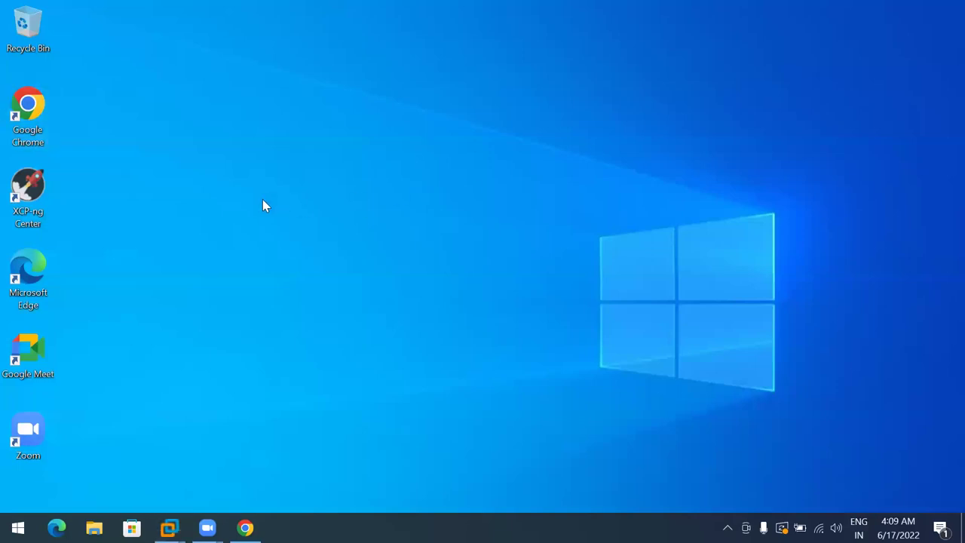
right_click(342, 120)
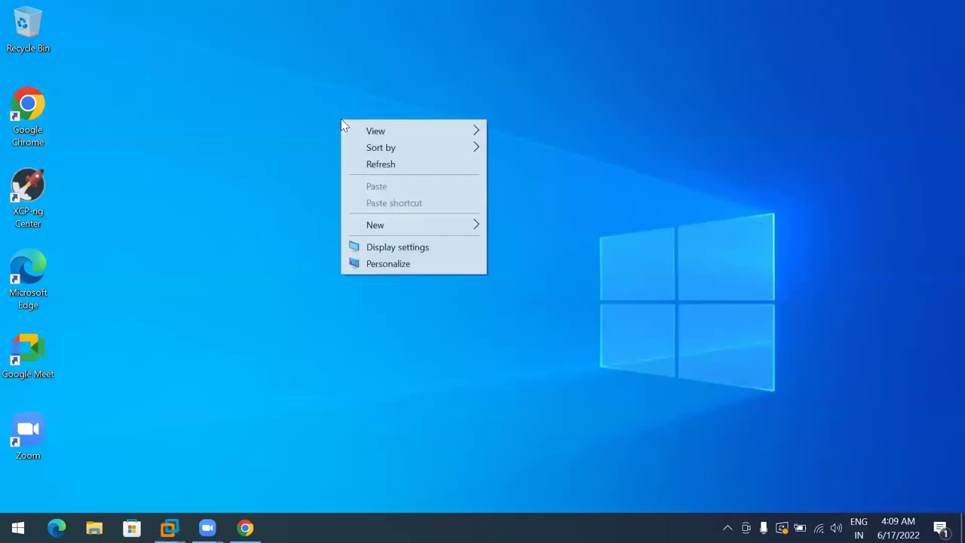
click(370, 166)
right_click(303, 129)
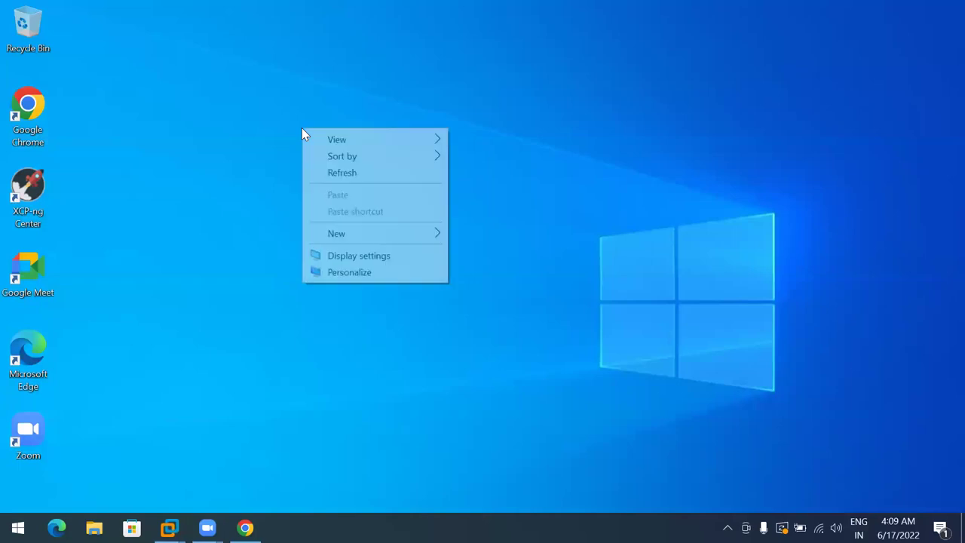
click(333, 176)
right_click(304, 148)
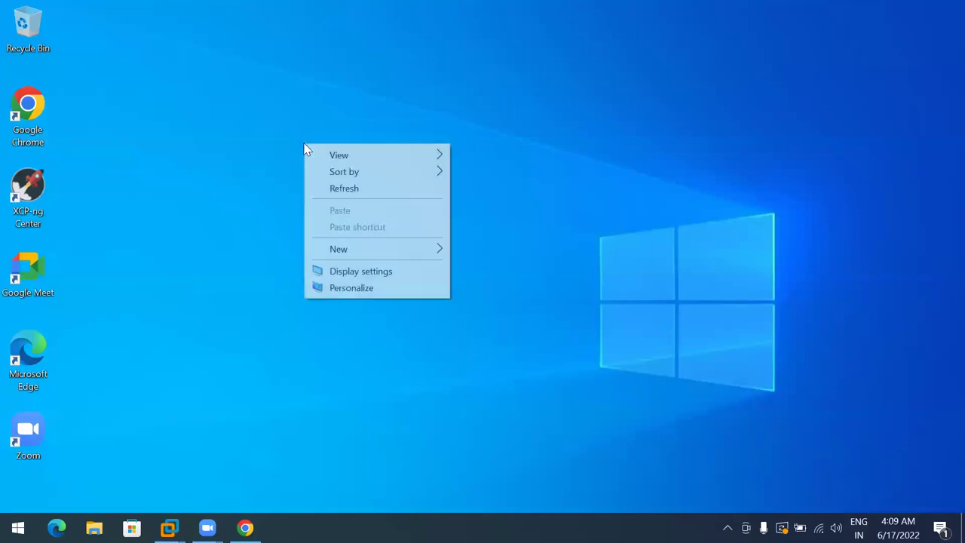
click(335, 188)
right_click(290, 92)
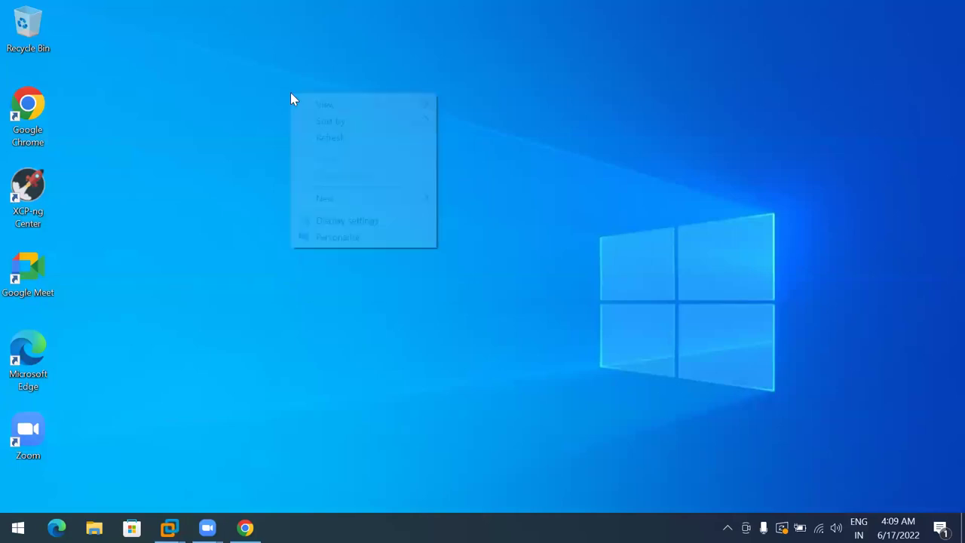
click(326, 136)
right_click(271, 97)
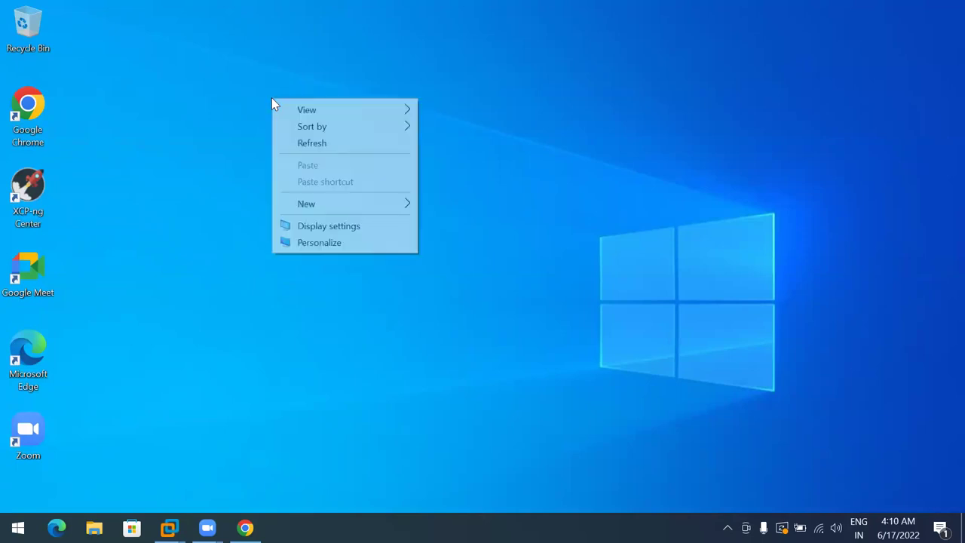
click(305, 144)
right_click(245, 96)
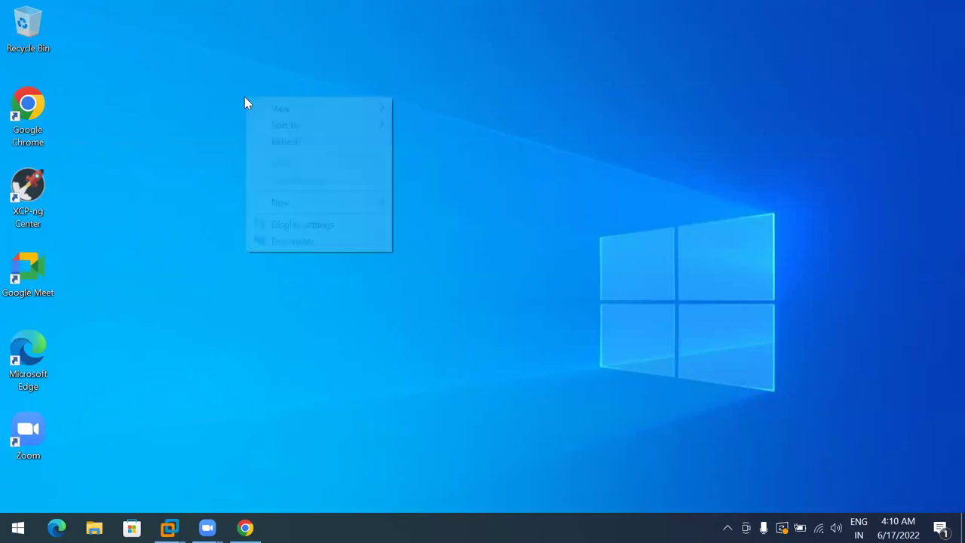
click(270, 142)
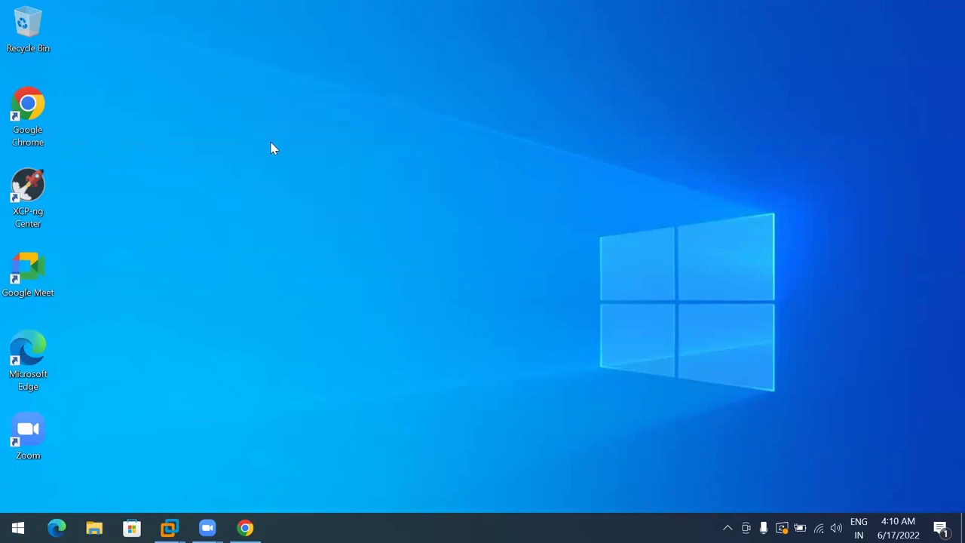
right_click(308, 112)
click(336, 158)
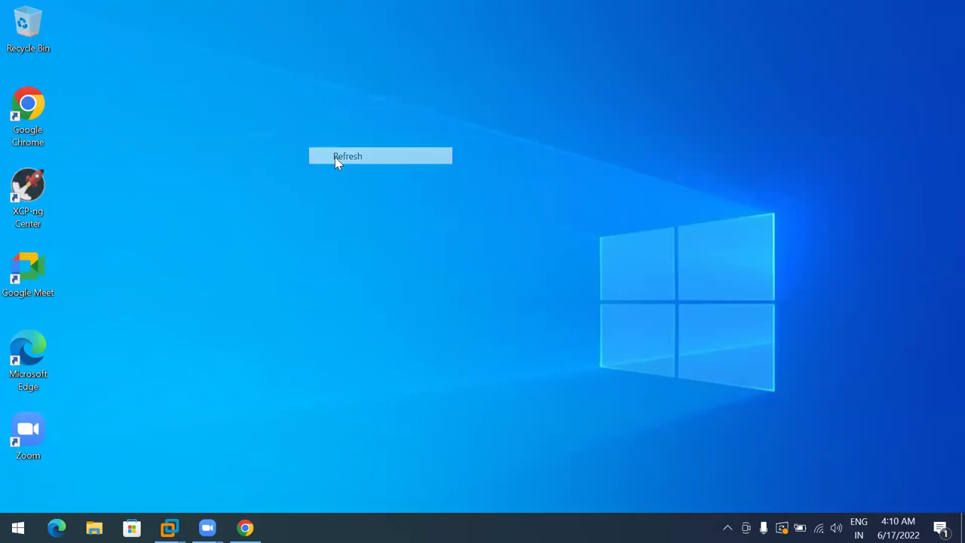